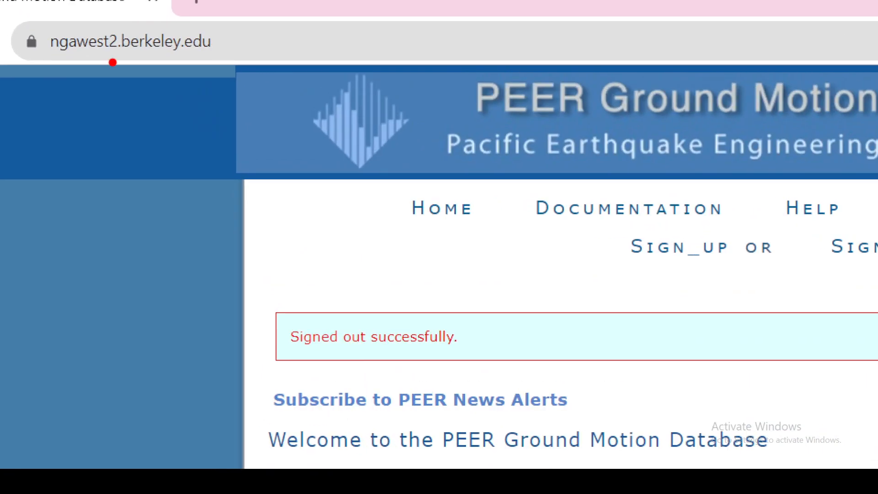
{"action": "mouse_move", "coordinate": [44, 54]}
{"action": "left_mouse_down"}
{"action": "mouse_move", "coordinate": [127, 67]}
{"action": "mouse_move", "coordinate": [234, 26]}
{"action": "mouse_move", "coordinate": [82, 15]}
{"action": "mouse_move", "coordinate": [28, 57]}
{"action": "mouse_move", "coordinate": [54, 65]}
{"action": "left_mouse_up"}
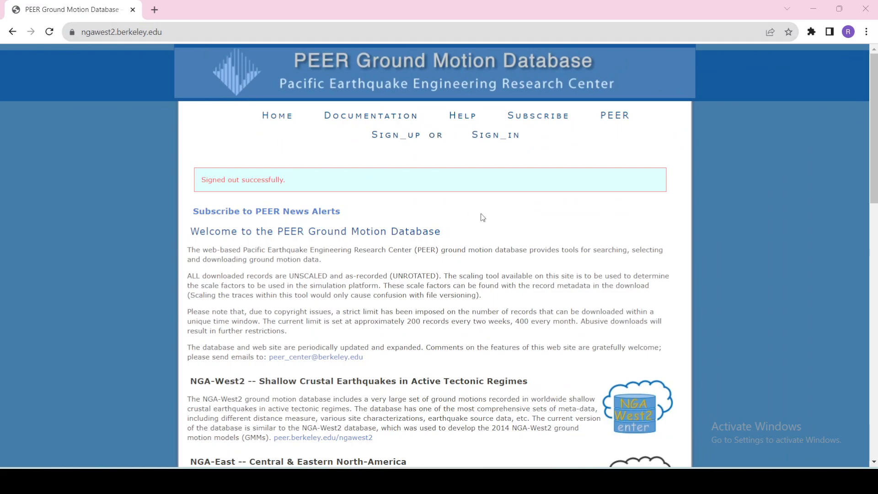
{"action": "scroll", "coordinate": [470, 209], "scroll_direction": "down", "scroll_amount": 3}
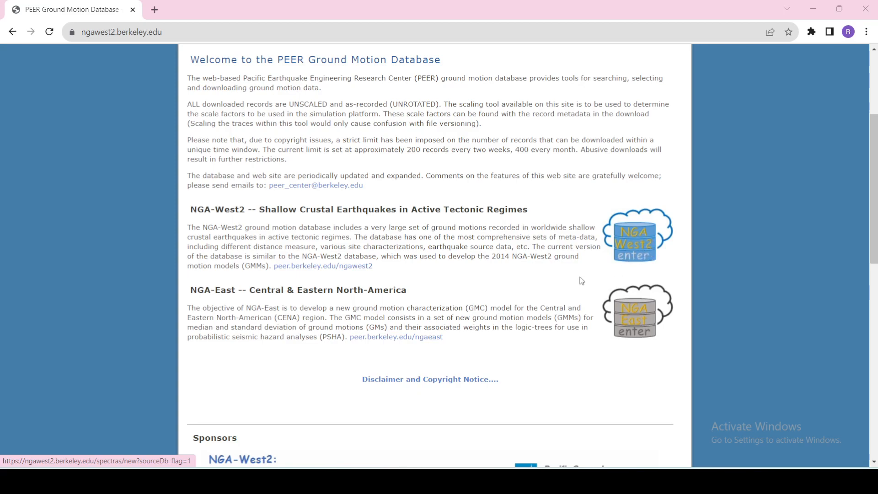
{"action": "scroll", "coordinate": [576, 270], "scroll_direction": "up", "scroll_amount": 3}
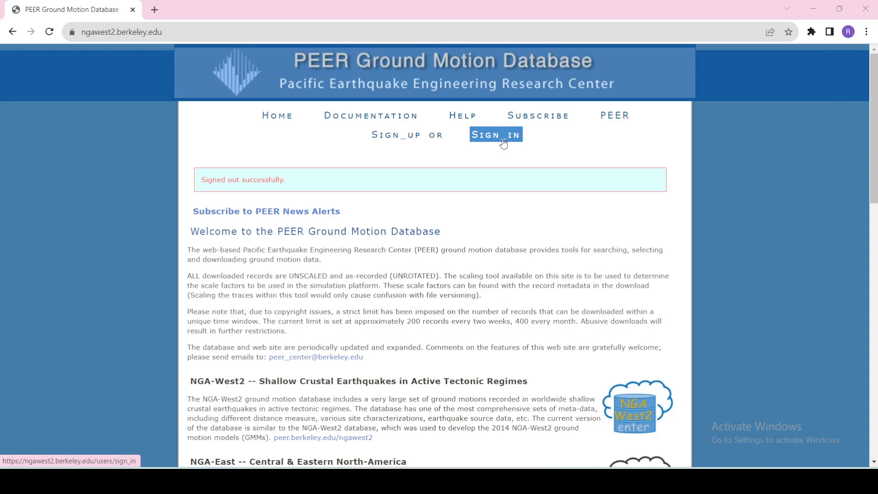
Open the account sign-up form from the sign-in page and look over its required and additional information fields.
{"action": "left_click", "coordinate": [503, 142]}
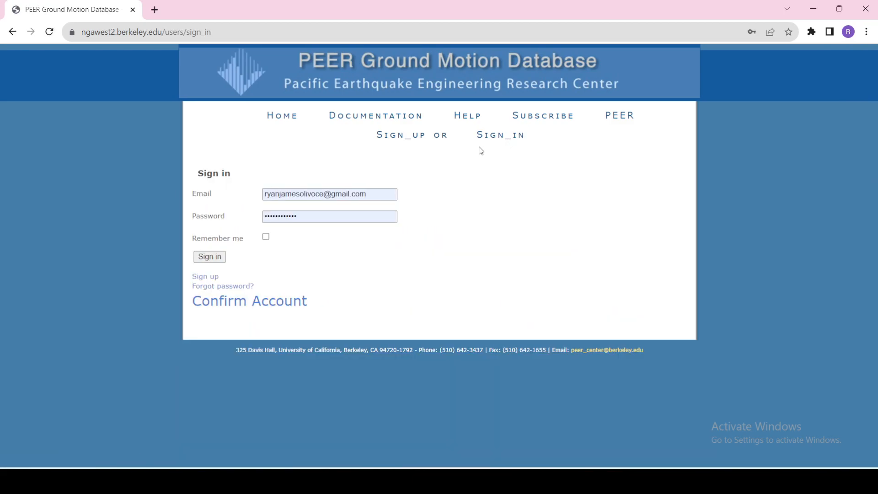
{"action": "left_click", "coordinate": [411, 145]}
{"action": "scroll", "coordinate": [260, 225], "scroll_direction": "down", "scroll_amount": 1}
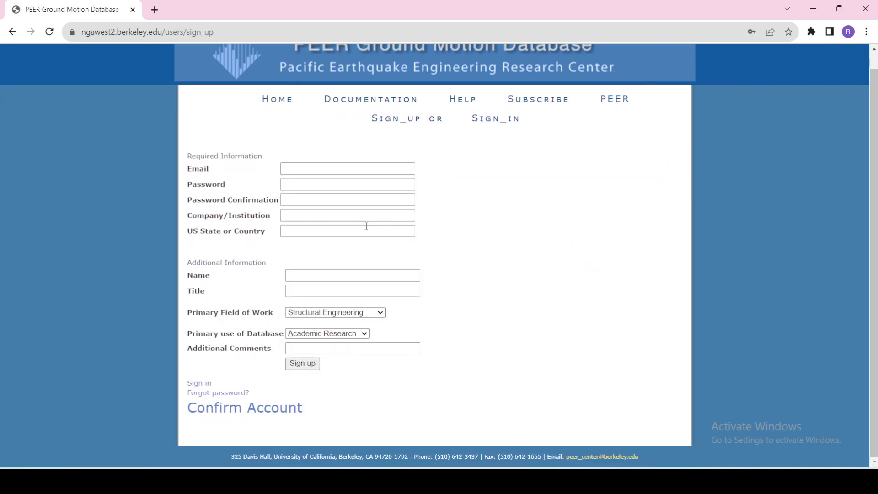
Return to the sign-in form and sign in with the prefilled account credentials, enabling Remember me.
{"action": "left_click", "coordinate": [498, 129]}
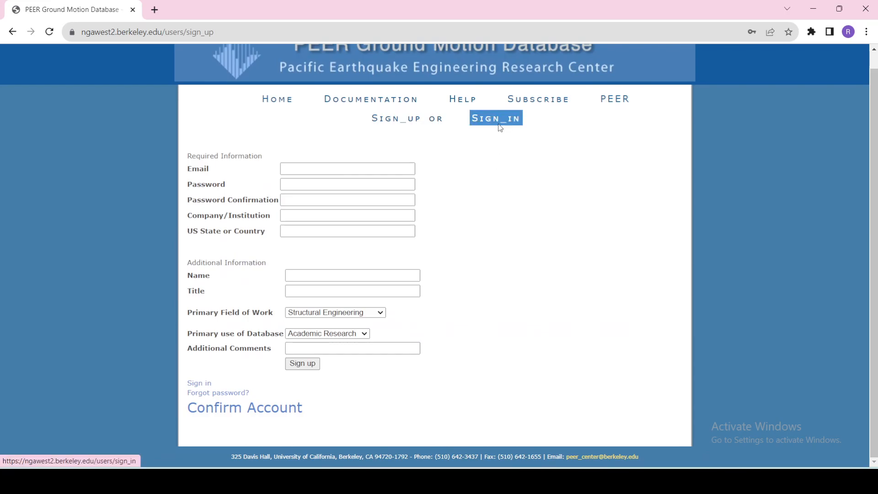
{"action": "left_click", "coordinate": [265, 236]}
{"action": "left_click", "coordinate": [214, 257]}
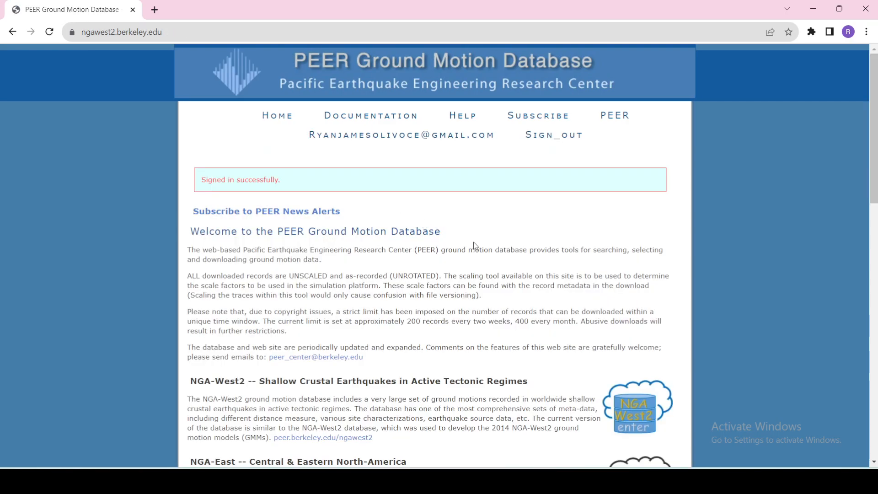
Enter the NGA-West2 database and submit the target spectrum with the No Scaling model.
{"action": "scroll", "coordinate": [470, 247], "scroll_direction": "down", "scroll_amount": 4}
{"action": "scroll", "coordinate": [582, 226], "scroll_direction": "up", "scroll_amount": 3}
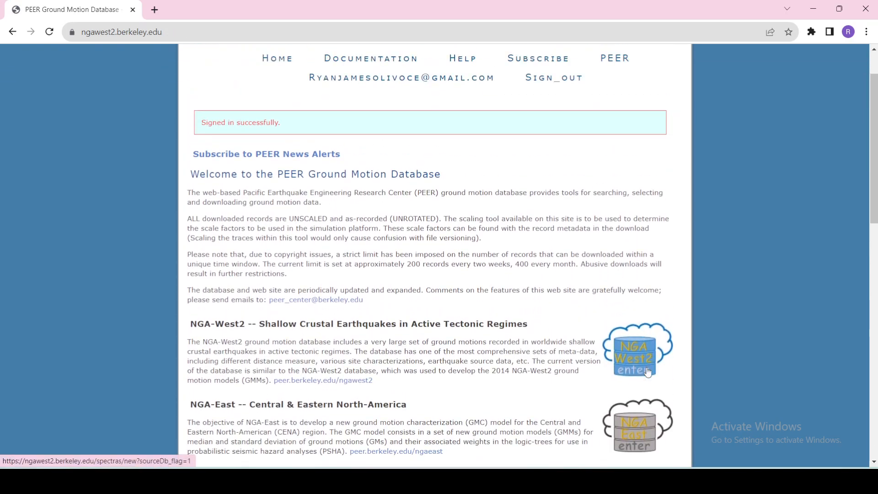
{"action": "left_click", "coordinate": [644, 369]}
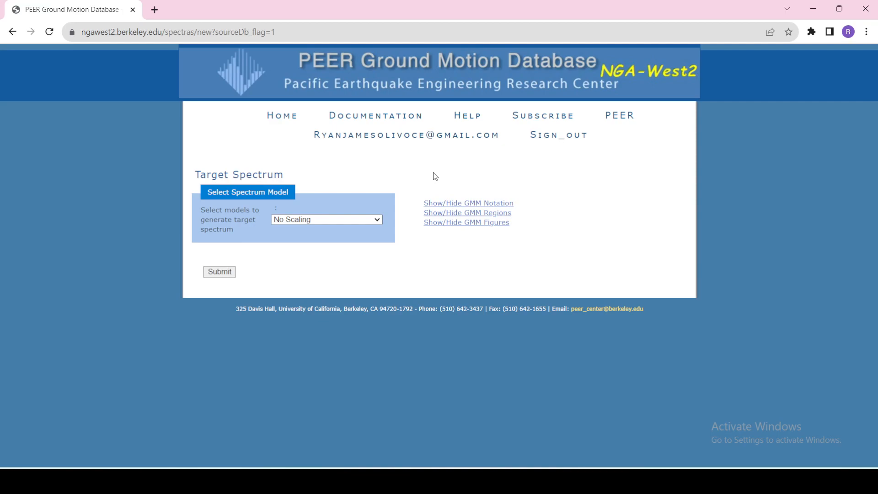
{"action": "left_click", "coordinate": [367, 220]}
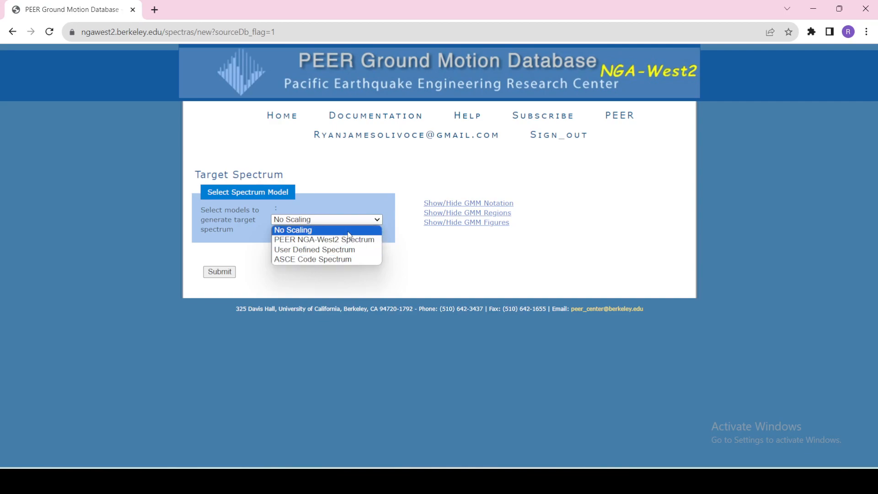
{"action": "left_click", "coordinate": [349, 233]}
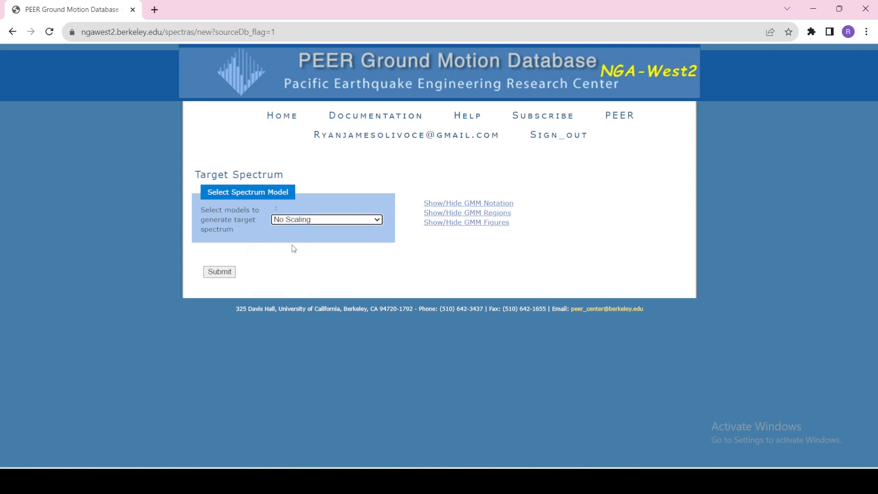
{"action": "left_click", "coordinate": [228, 274]}
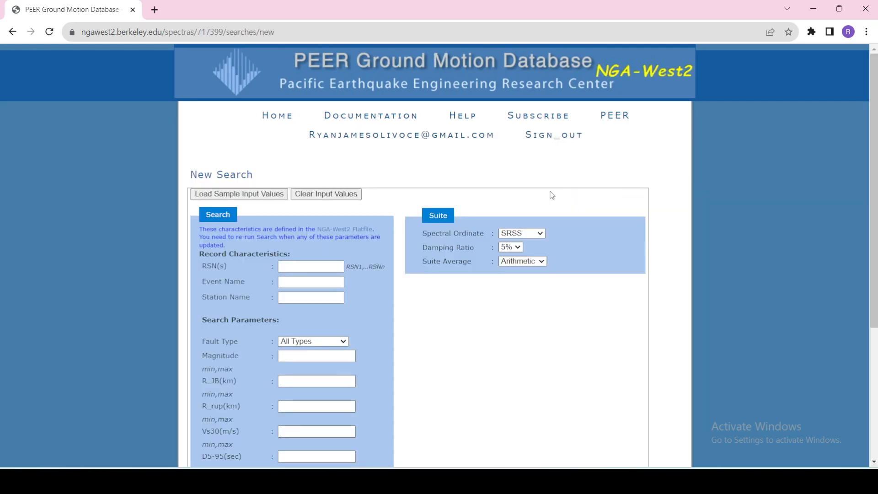
Enter Kobe as the event name in the new record search.
{"action": "scroll", "coordinate": [548, 193], "scroll_direction": "down", "scroll_amount": 5}
{"action": "scroll", "coordinate": [458, 196], "scroll_direction": "up", "scroll_amount": 5}
{"action": "left_click", "coordinate": [310, 282]}
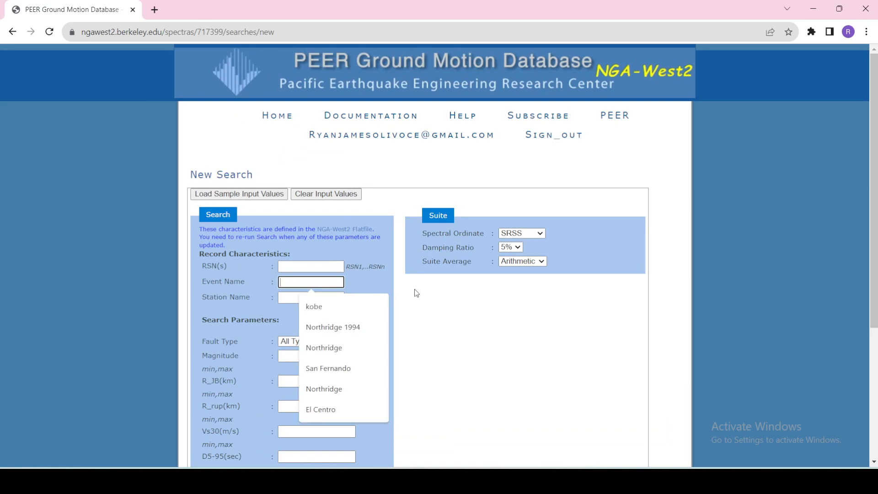
{"action": "left_click", "coordinate": [374, 286]}
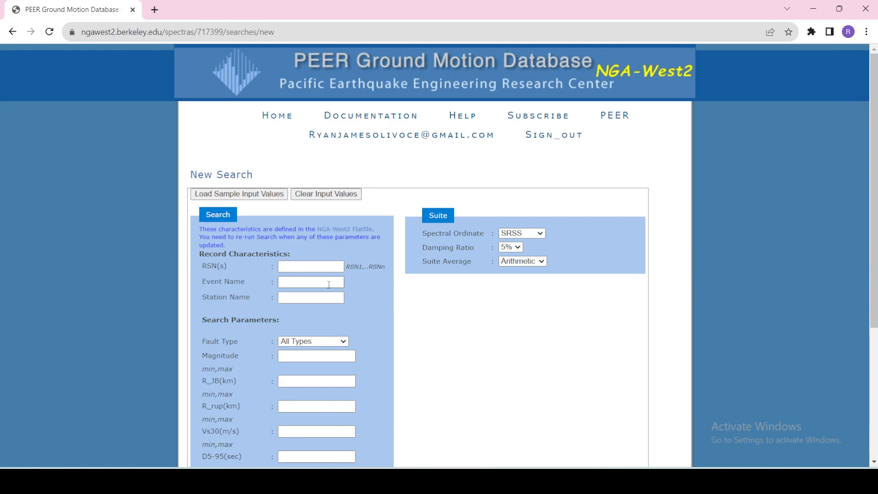
{"action": "left_click", "coordinate": [329, 284]}
{"action": "type", "text": "Kobe"}
{"action": "left_click", "coordinate": [426, 310]}
Search the web in a new tab for "kobe 1995 earthquake" and open Wikipedia's Great Hanshin earthquake article.
{"action": "left_click", "coordinate": [154, 9]}
{"action": "type", "text": "kobe"}
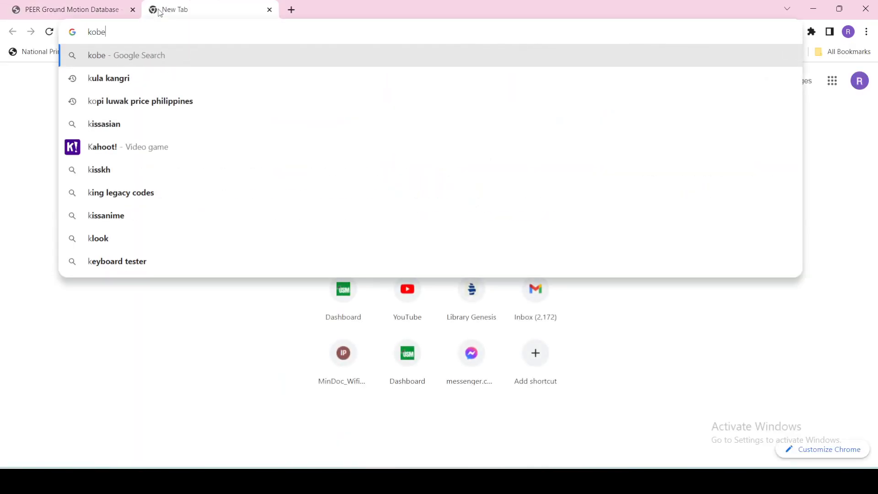
{"action": "type", "text": " 1995"}
{"action": "key", "text": "Down"}
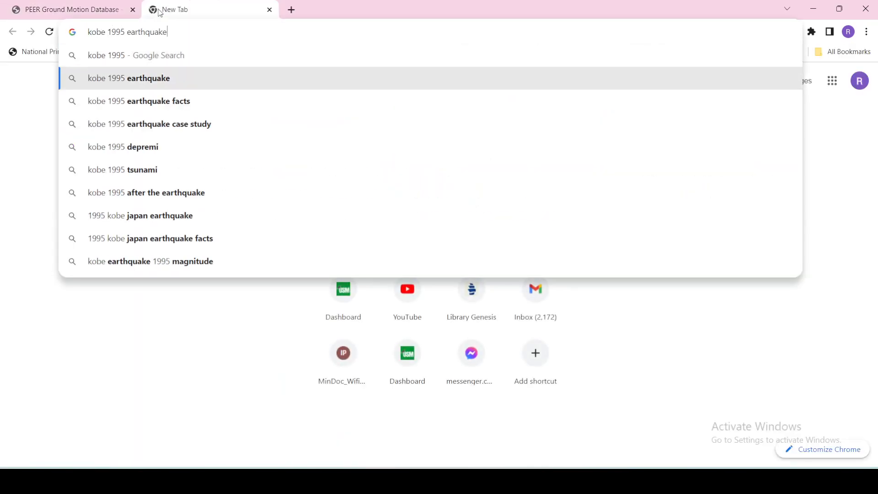
{"action": "key", "text": "Return"}
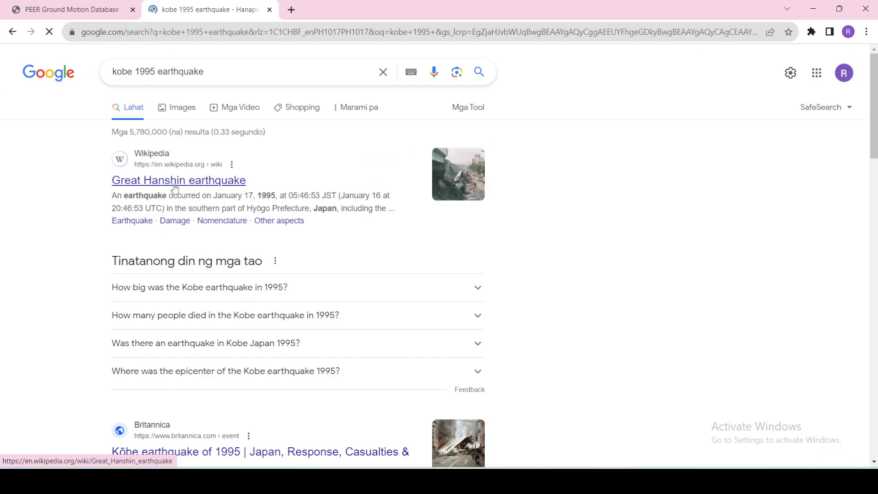
{"action": "left_click", "coordinate": [177, 186]}
Examine the article's text and summary box for the earthquake's date, duration, magnitude and fault type.
{"action": "scroll", "coordinate": [439, 182], "scroll_direction": "down", "scroll_amount": 5}
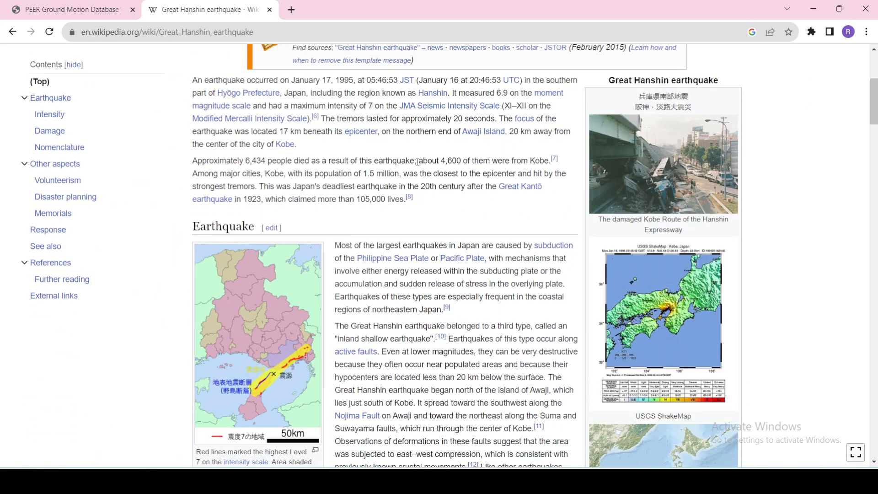
{"action": "scroll", "coordinate": [417, 161], "scroll_direction": "down", "scroll_amount": 1}
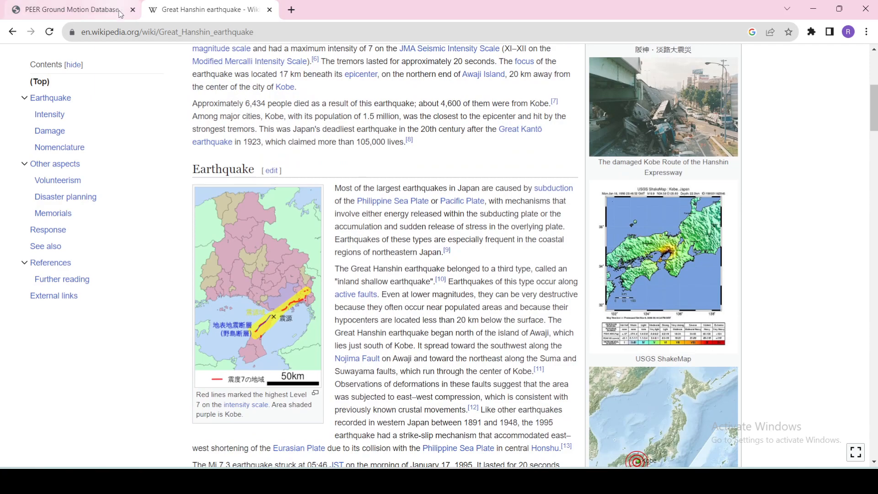
{"action": "scroll", "coordinate": [386, 189], "scroll_direction": "down", "scroll_amount": 3}
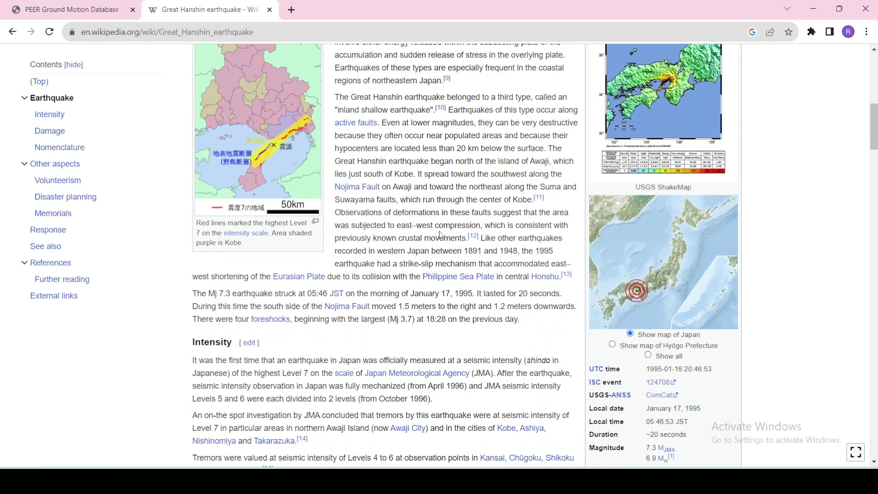
{"action": "scroll", "coordinate": [489, 273], "scroll_direction": "down", "scroll_amount": 2}
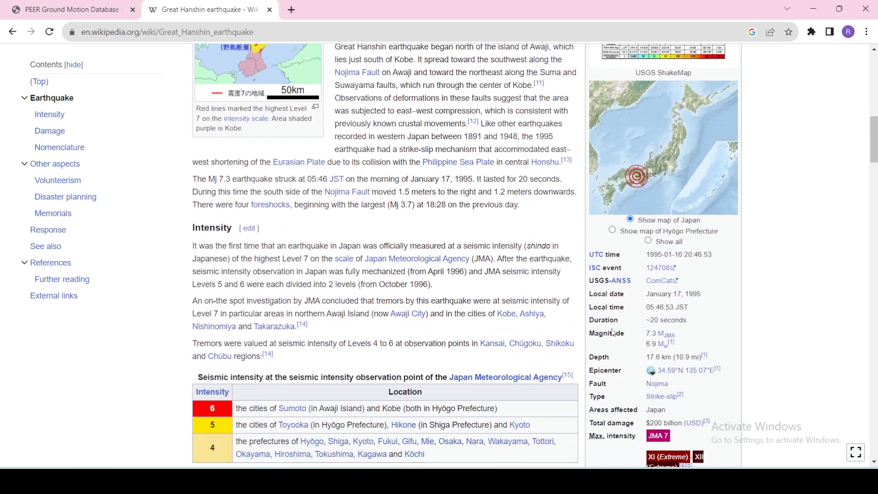
{"action": "scroll", "coordinate": [676, 366], "scroll_direction": "down", "scroll_amount": 2}
{"action": "double_click", "coordinate": [650, 229]}
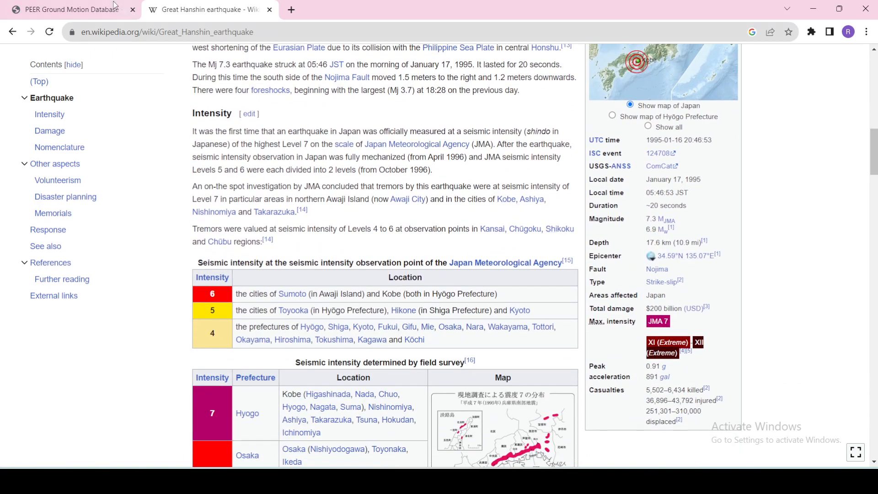
Return to the PEER record search form and clear the event name.
{"action": "left_click", "coordinate": [92, 10]}
{"action": "scroll", "coordinate": [384, 243], "scroll_direction": "down", "scroll_amount": 4}
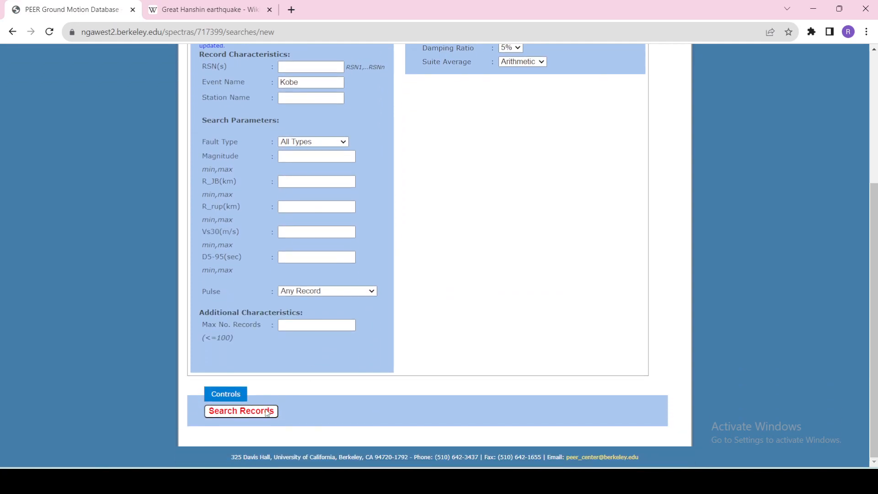
{"action": "scroll", "coordinate": [433, 329], "scroll_direction": "up", "scroll_amount": 4}
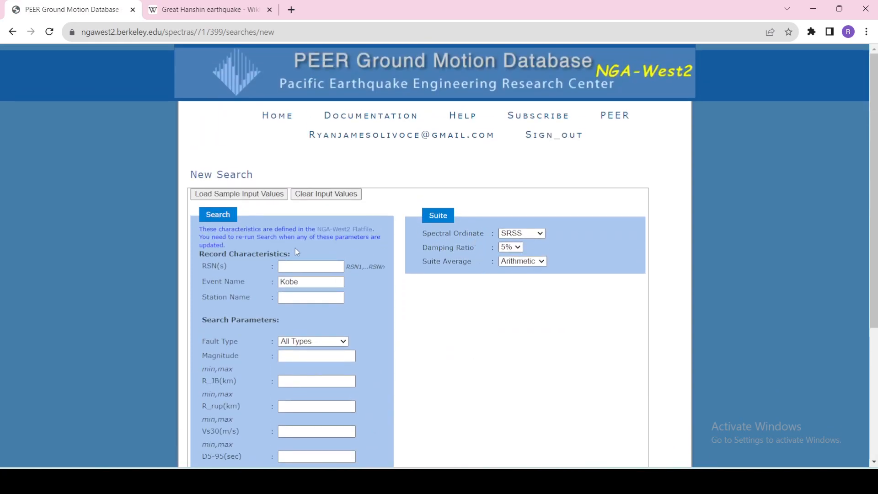
{"action": "scroll", "coordinate": [306, 256], "scroll_direction": "down", "scroll_amount": 1}
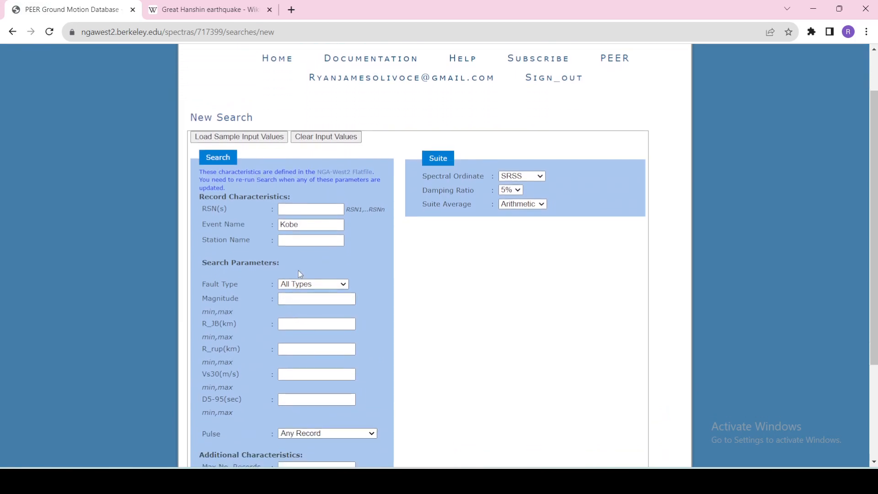
{"action": "left_click", "coordinate": [308, 224]}
{"action": "double_click", "coordinate": [308, 225]}
{"action": "key", "text": "BackSpace"}
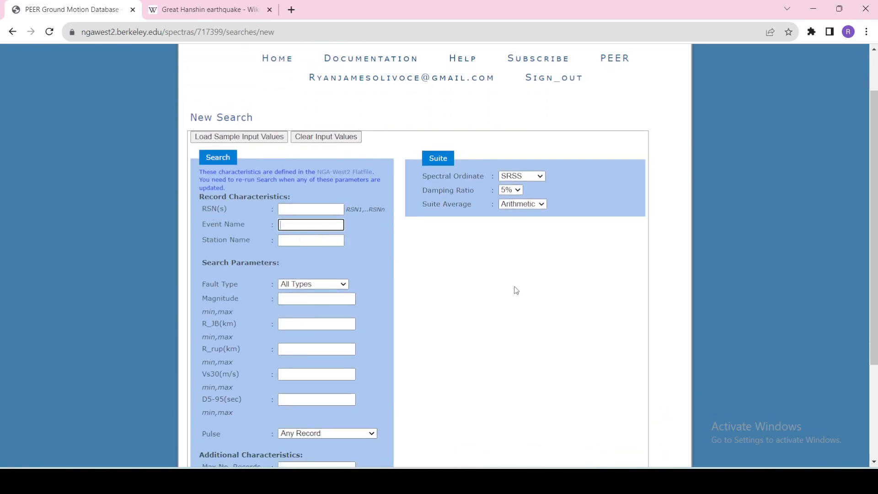
{"action": "left_click", "coordinate": [300, 299]}
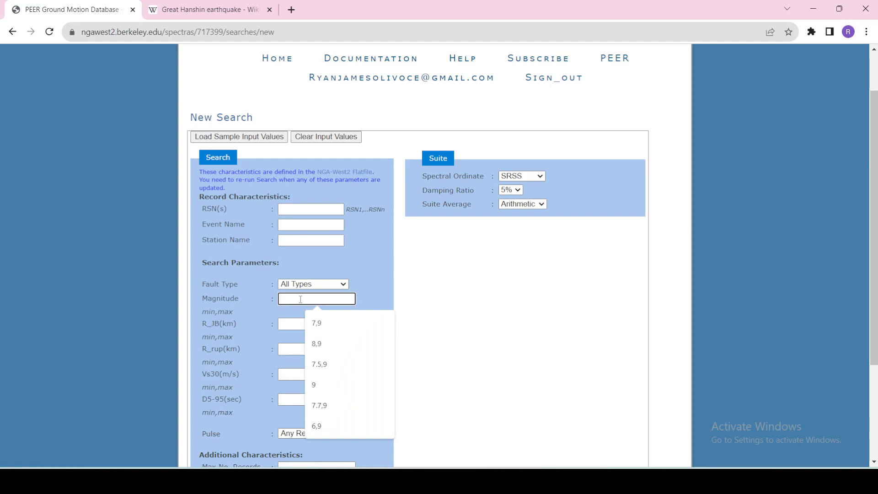
Set the event name to Kobe and run the record search.
{"action": "left_click", "coordinate": [324, 224]}
{"action": "type", "text": "Kobe"}
{"action": "left_click", "coordinate": [421, 243]}
{"action": "scroll", "coordinate": [385, 292], "scroll_direction": "down", "scroll_amount": 3}
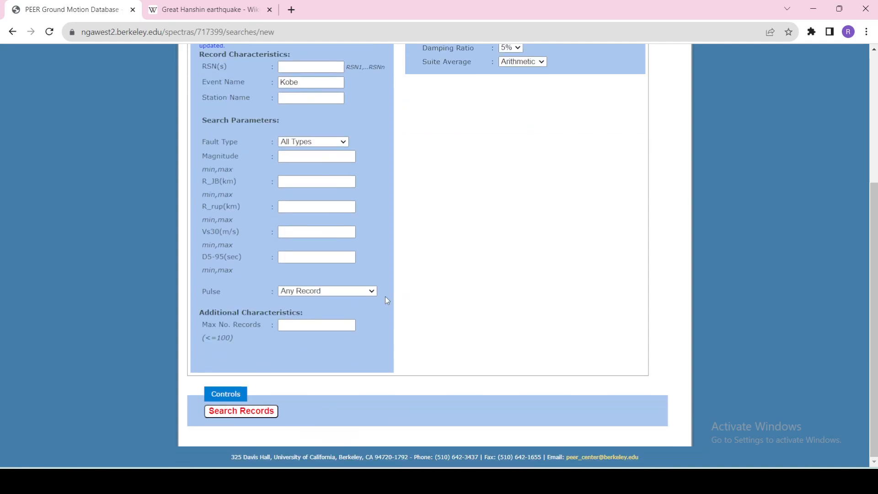
{"action": "left_click", "coordinate": [241, 412]}
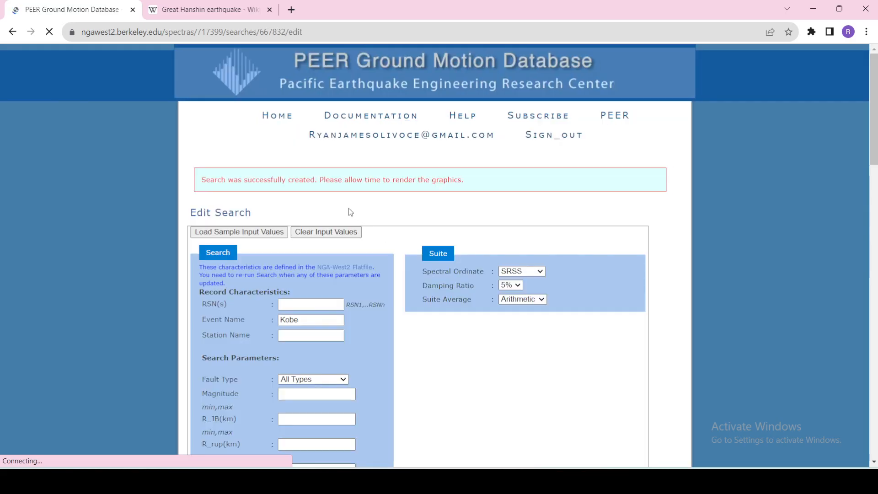
Examine the results metadata table for each Kobe record's event, year, station, magnitude, mechanism, distances and Vs30.
{"action": "scroll", "coordinate": [355, 214], "scroll_direction": "down", "scroll_amount": 10}
{"action": "scroll", "coordinate": [436, 207], "scroll_direction": "down", "scroll_amount": 15}
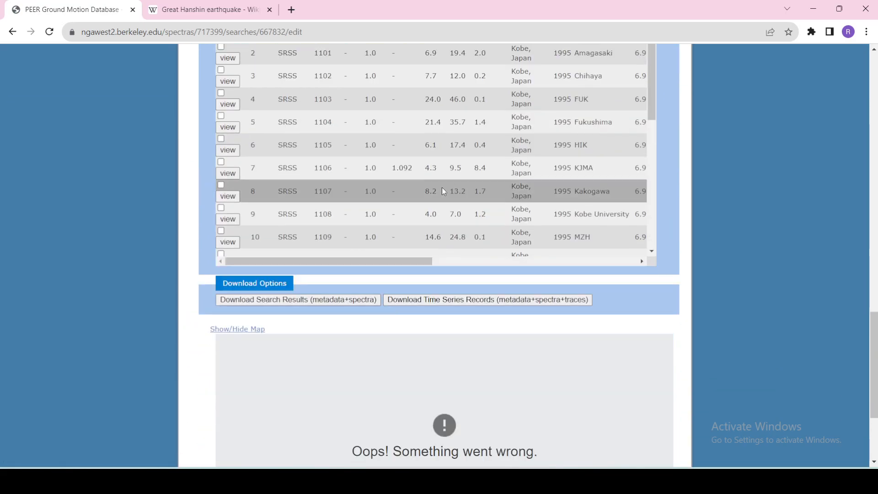
{"action": "scroll", "coordinate": [493, 207], "scroll_direction": "up", "scroll_amount": 5}
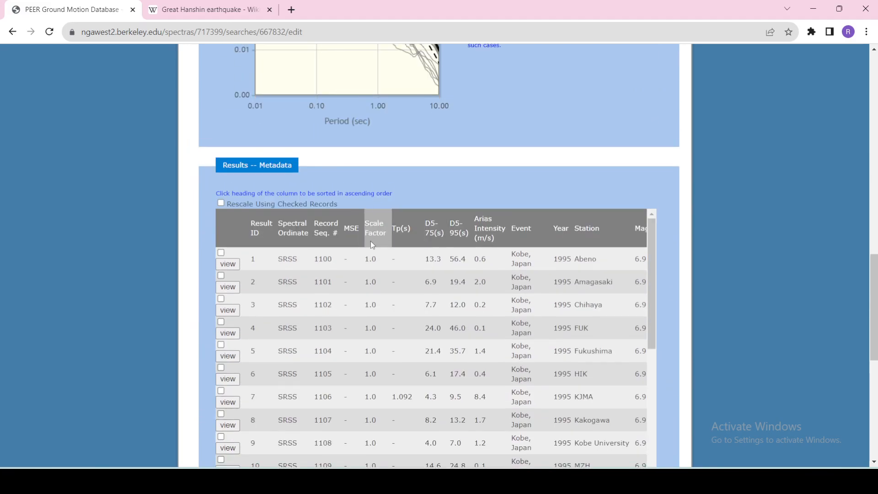
{"action": "scroll", "coordinate": [572, 286], "scroll_direction": "down", "scroll_amount": 1}
{"action": "scroll", "coordinate": [594, 270], "scroll_direction": "up", "scroll_amount": 1}
{"action": "scroll", "coordinate": [689, 257], "scroll_direction": "down", "scroll_amount": 2}
{"action": "scroll", "coordinate": [689, 257], "scroll_direction": "down", "scroll_amount": 2}
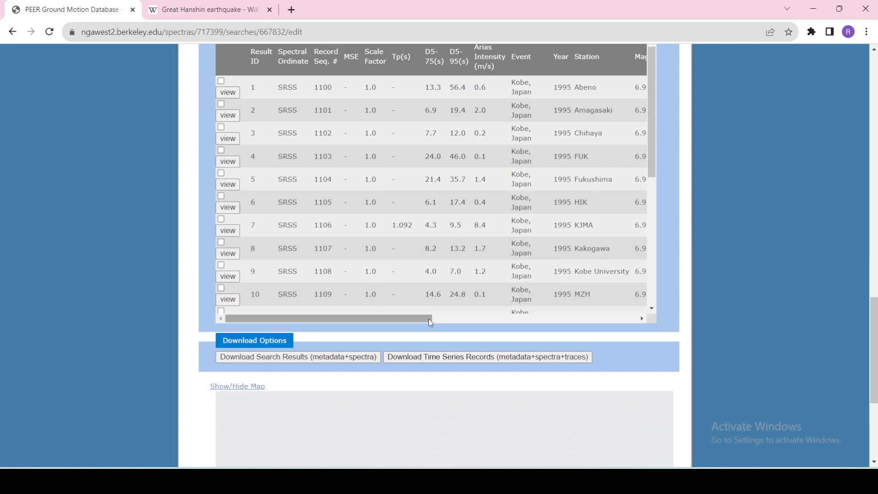
{"action": "scroll", "coordinate": [429, 319], "scroll_direction": "right", "scroll_amount": 5}
{"action": "scroll", "coordinate": [336, 213], "scroll_direction": "up", "scroll_amount": 2}
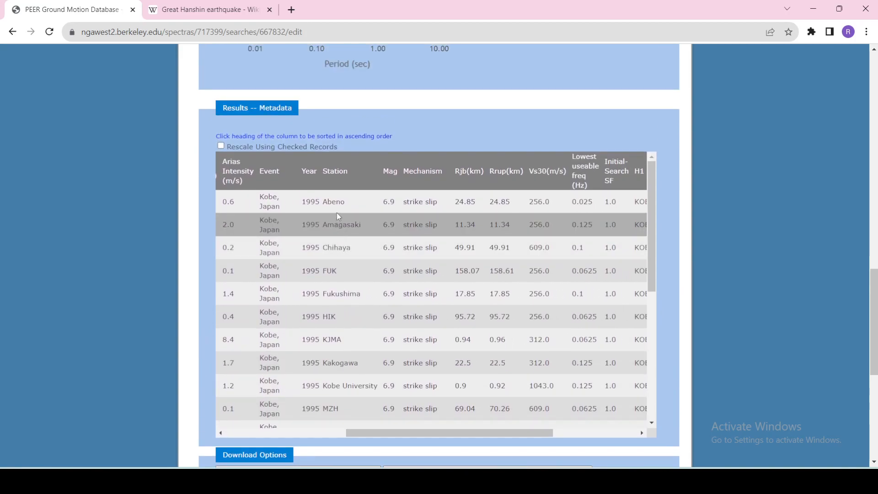
{"action": "scroll", "coordinate": [347, 257], "scroll_direction": "down", "scroll_amount": 4}
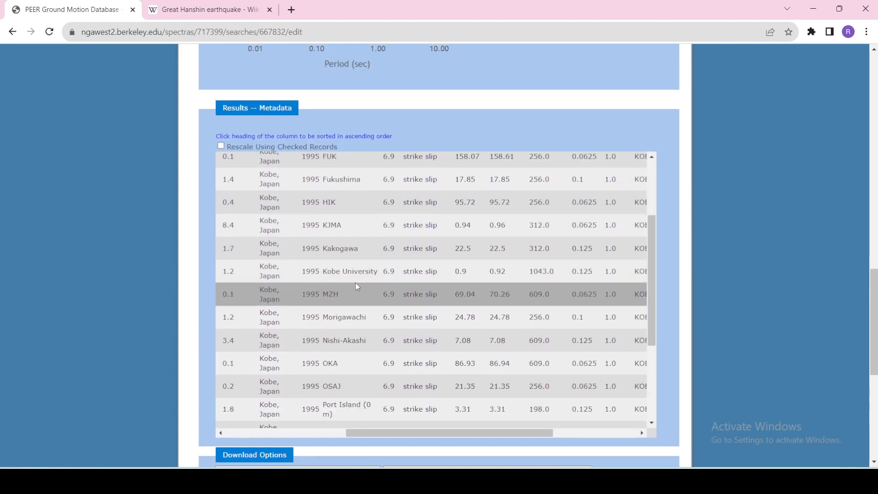
{"action": "scroll", "coordinate": [355, 276], "scroll_direction": "down", "scroll_amount": 1}
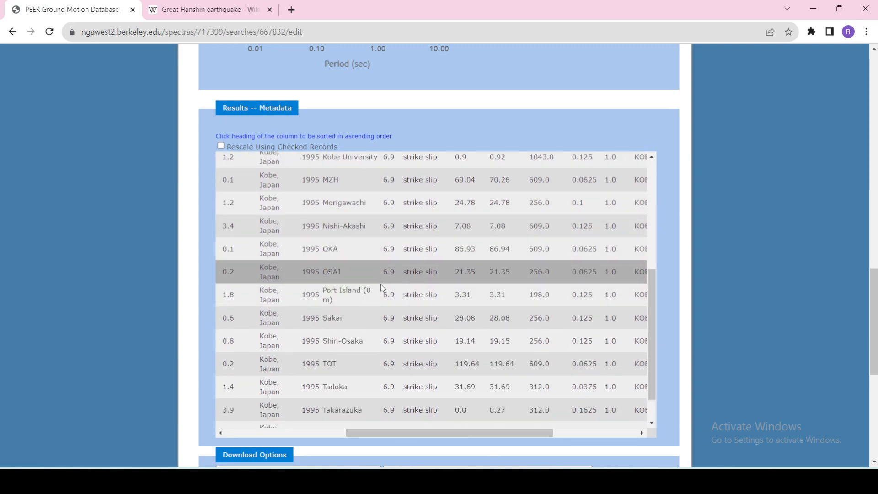
Open the Morigawachi station record, sequence number 1110, from the results metadata table.
{"action": "left_click_drag", "start_coordinate": [399, 433], "coordinate": [278, 433]}
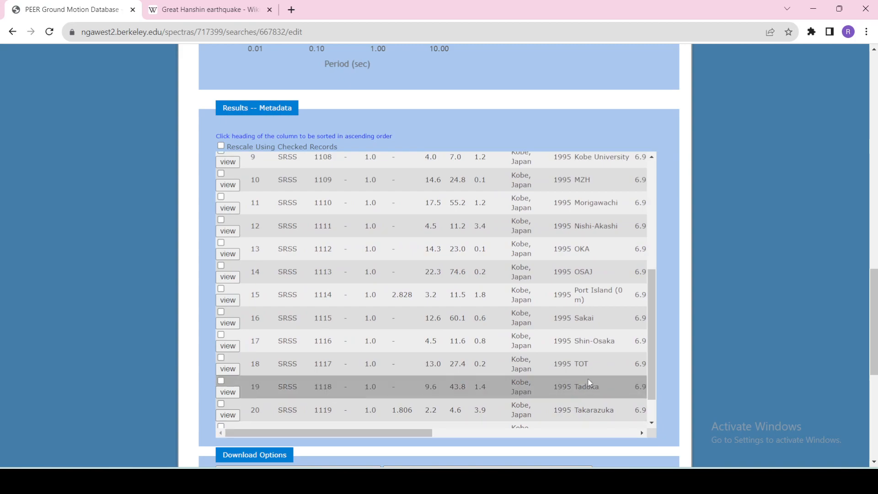
{"action": "scroll", "coordinate": [602, 308], "scroll_direction": "up", "scroll_amount": 5}
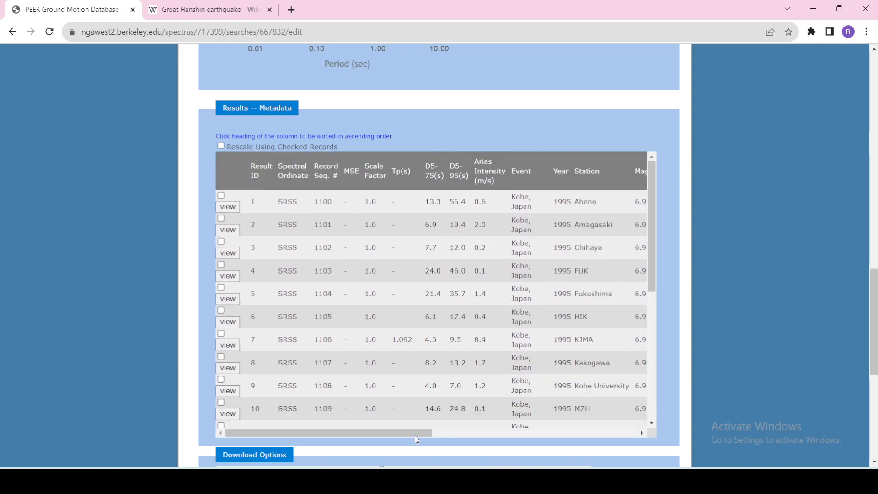
{"action": "mouse_move", "coordinate": [416, 435]}
{"action": "left_mouse_down"}
{"action": "mouse_move", "coordinate": [432, 431]}
{"action": "mouse_move", "coordinate": [383, 431]}
{"action": "mouse_move", "coordinate": [428, 437]}
{"action": "left_mouse_up"}
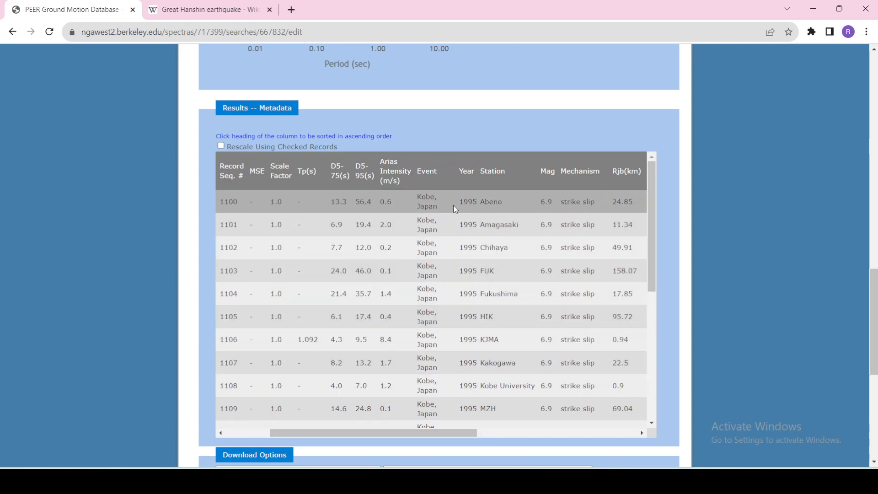
{"action": "scroll", "coordinate": [509, 297], "scroll_direction": "down", "scroll_amount": 3}
{"action": "left_click_drag", "start_coordinate": [451, 433], "coordinate": [347, 432]}
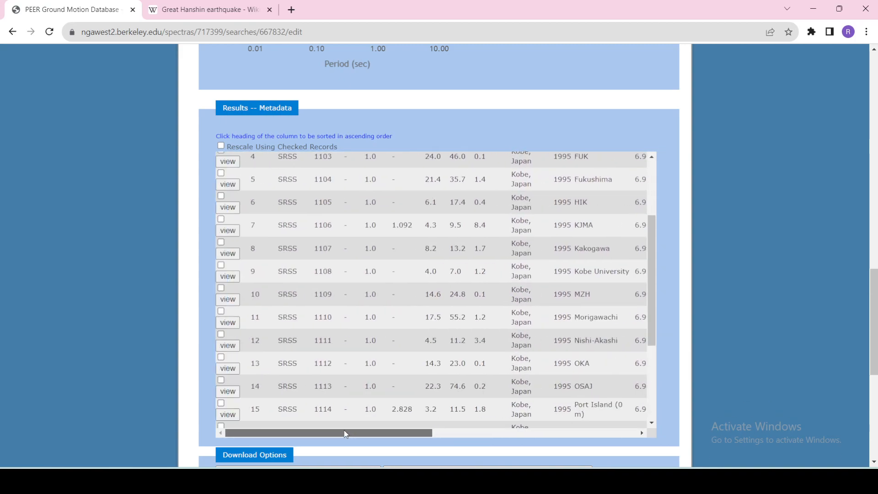
{"action": "left_click", "coordinate": [238, 318]}
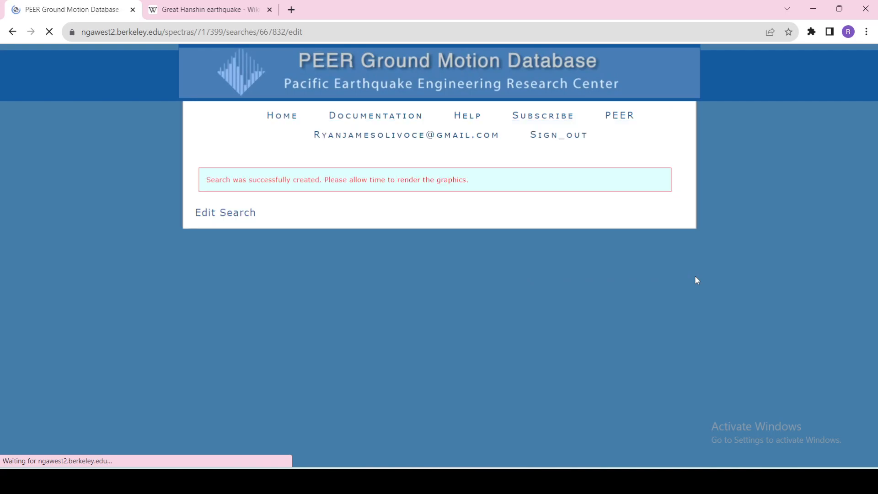
Display the selected Morigawachi record's time series as Unscaled (High Resolution) and bring its component plots into view.
{"action": "scroll", "coordinate": [490, 315], "scroll_direction": "down", "scroll_amount": 5}
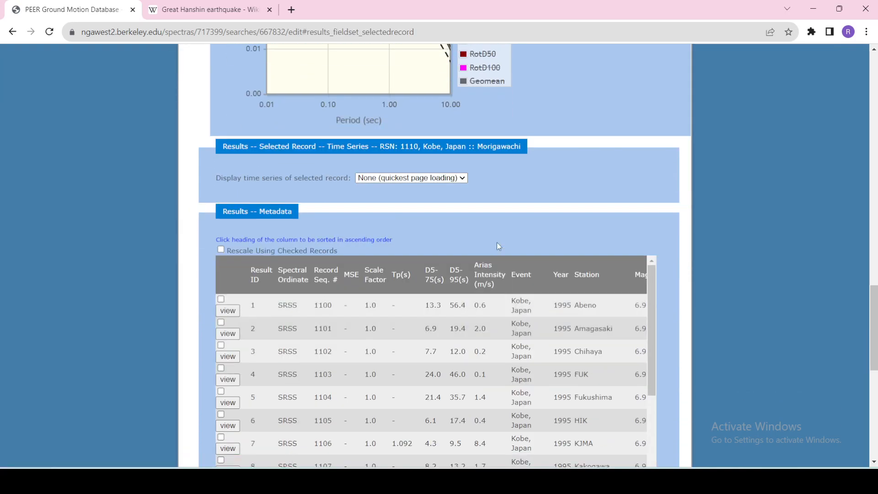
{"action": "scroll", "coordinate": [496, 251], "scroll_direction": "down", "scroll_amount": 5}
{"action": "scroll", "coordinate": [407, 266], "scroll_direction": "down", "scroll_amount": 1}
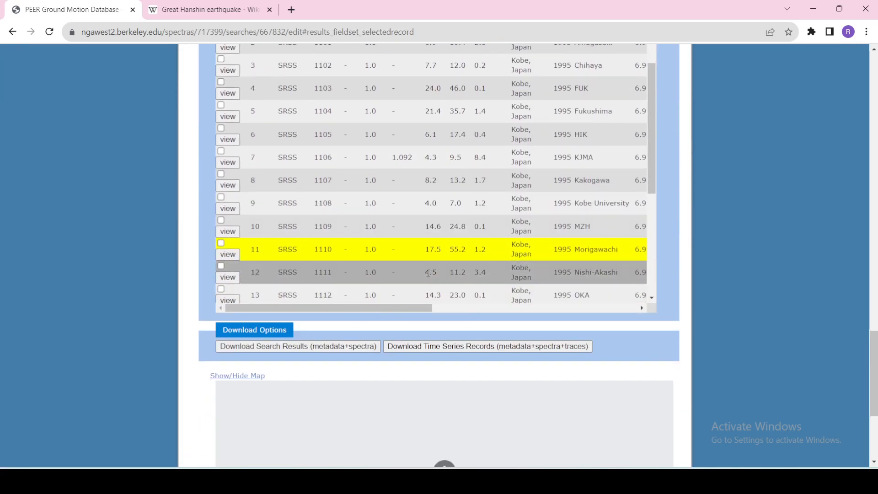
{"action": "scroll", "coordinate": [427, 328], "scroll_direction": "down", "scroll_amount": 1}
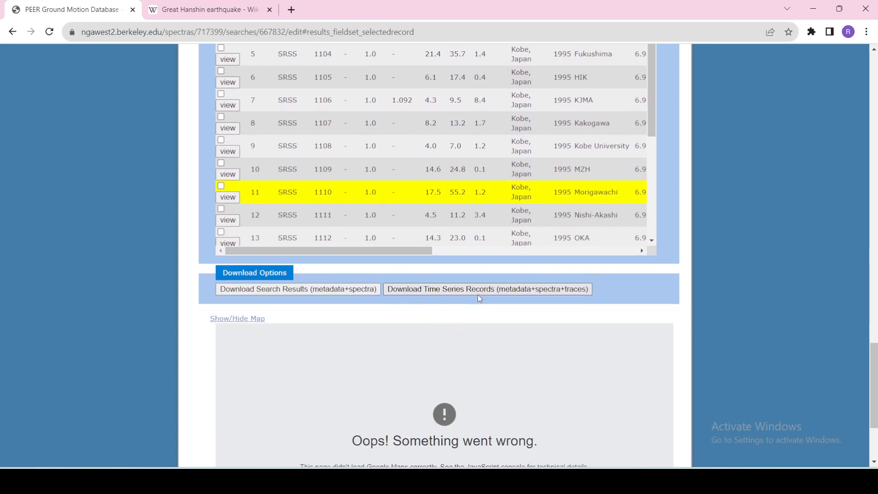
{"action": "scroll", "coordinate": [349, 272], "scroll_direction": "down", "scroll_amount": 3}
{"action": "scroll", "coordinate": [329, 263], "scroll_direction": "up", "scroll_amount": 10}
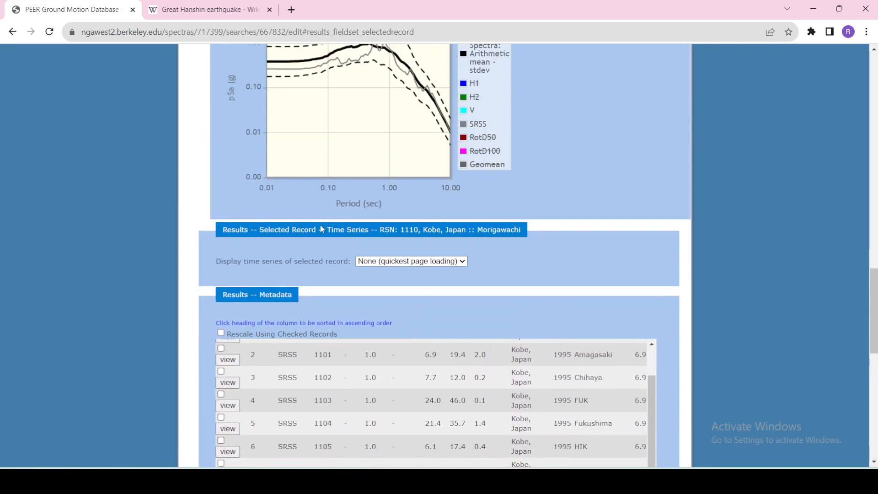
{"action": "left_click", "coordinate": [417, 261]}
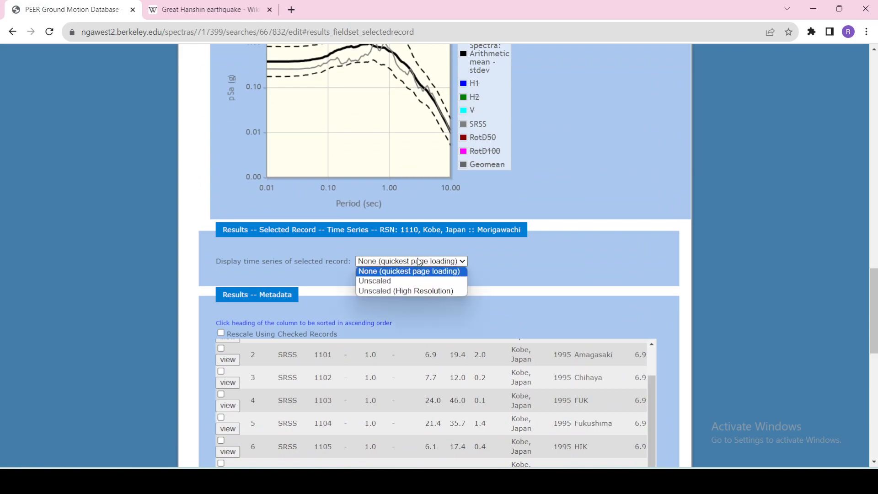
{"action": "left_click", "coordinate": [408, 291]}
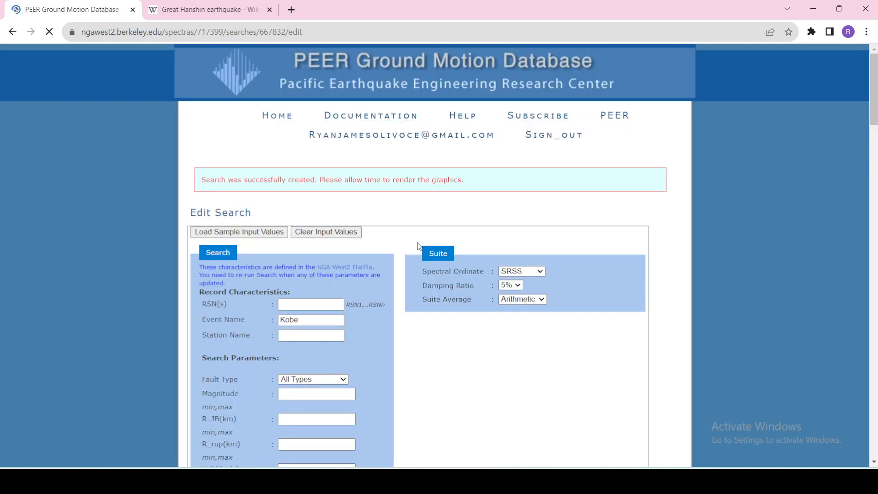
{"action": "scroll", "coordinate": [418, 247], "scroll_direction": "down", "scroll_amount": 20}
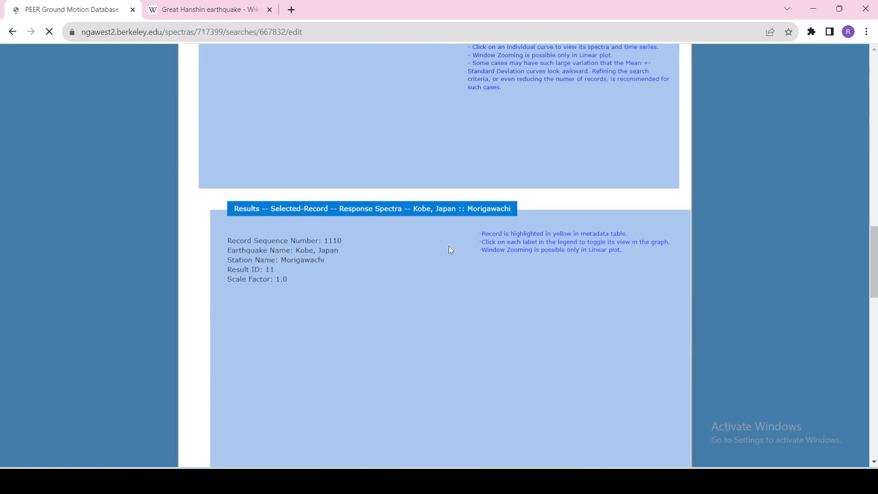
{"action": "scroll", "coordinate": [503, 224], "scroll_direction": "down", "scroll_amount": 10}
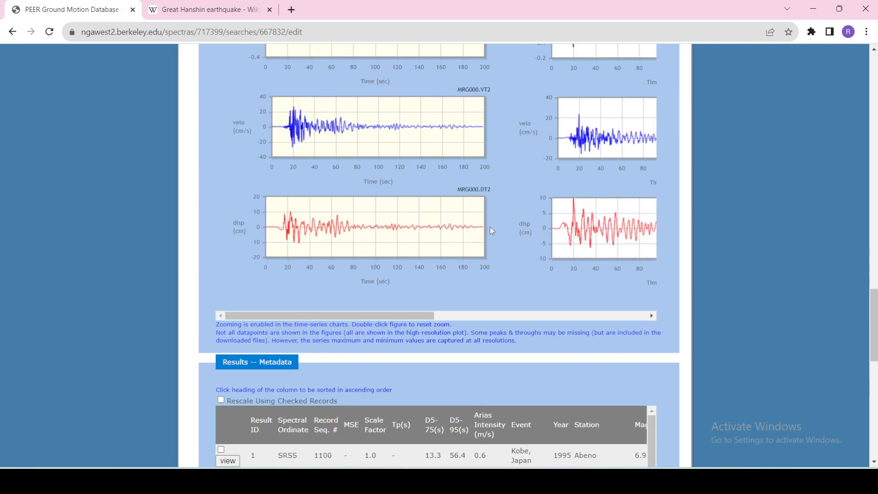
{"action": "scroll", "coordinate": [491, 230], "scroll_direction": "up", "scroll_amount": 4}
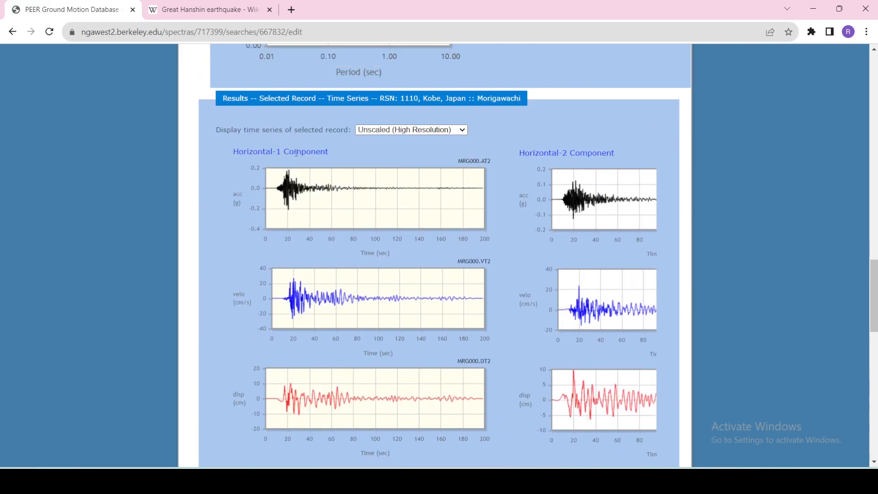
{"action": "scroll", "coordinate": [360, 182], "scroll_direction": "down", "scroll_amount": 1}
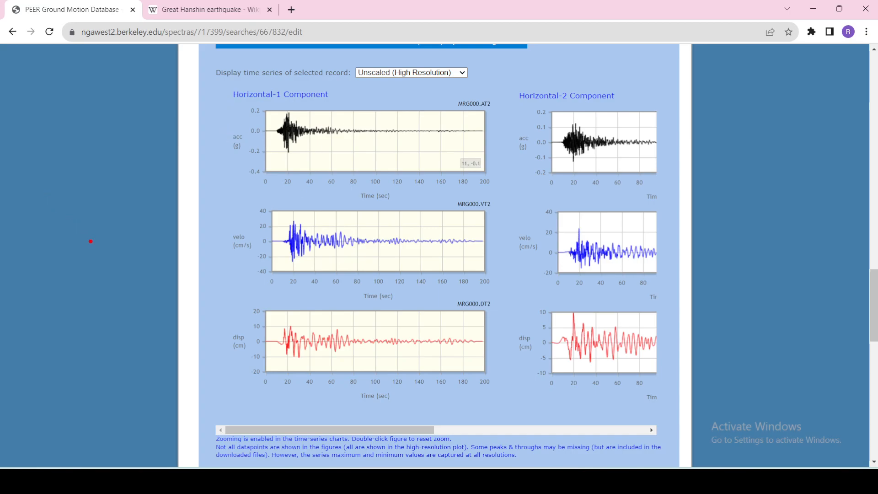
Sketch three axes on screen beside the plots, marking a right angle between H1 and H2 and adding an Up axis.
{"action": "left_click_drag", "start_coordinate": [126, 243], "coordinate": [201, 241]}
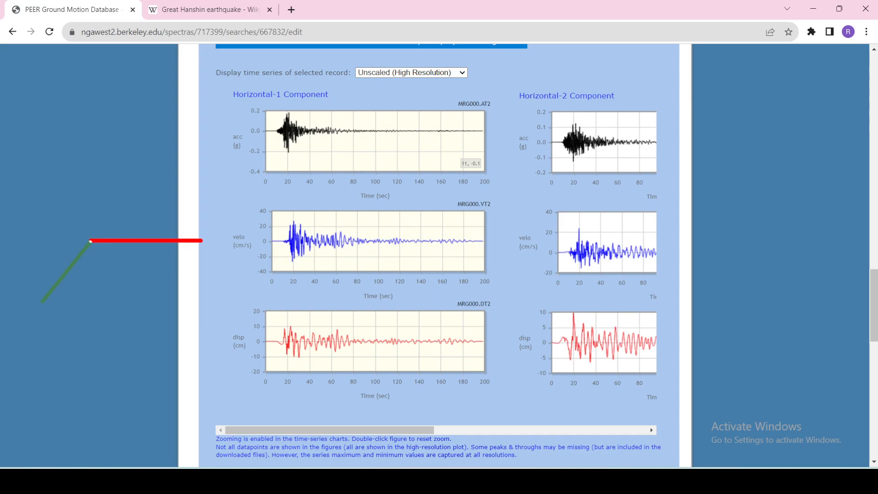
{"action": "left_click", "coordinate": [34, 311]}
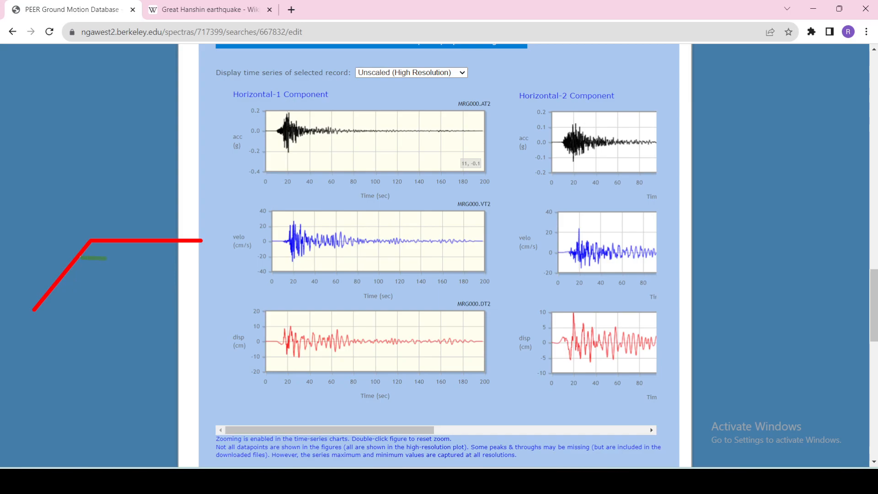
{"action": "left_click", "coordinate": [107, 257]}
{"action": "left_click", "coordinate": [114, 241]}
{"action": "mouse_move", "coordinate": [23, 320]}
{"action": "left_mouse_down"}
{"action": "mouse_move", "coordinate": [22, 348]}
{"action": "mouse_move", "coordinate": [45, 329]}
{"action": "mouse_move", "coordinate": [35, 350]}
{"action": "mouse_move", "coordinate": [49, 350]}
{"action": "left_mouse_up"}
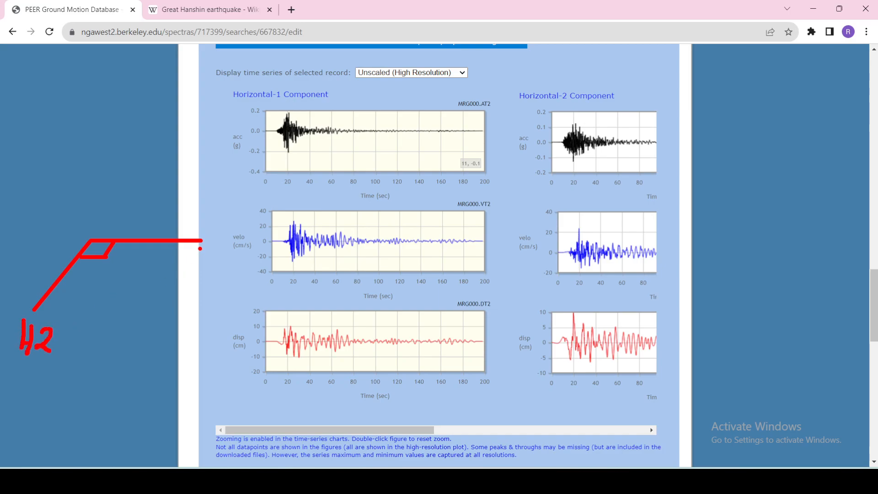
{"action": "left_click_drag", "start_coordinate": [207, 233], "coordinate": [208, 265]}
{"action": "mouse_move", "coordinate": [217, 237]}
{"action": "left_mouse_down"}
{"action": "mouse_move", "coordinate": [215, 264]}
{"action": "mouse_move", "coordinate": [229, 232]}
{"action": "mouse_move", "coordinate": [228, 266]}
{"action": "mouse_move", "coordinate": [236, 264]}
{"action": "left_mouse_up"}
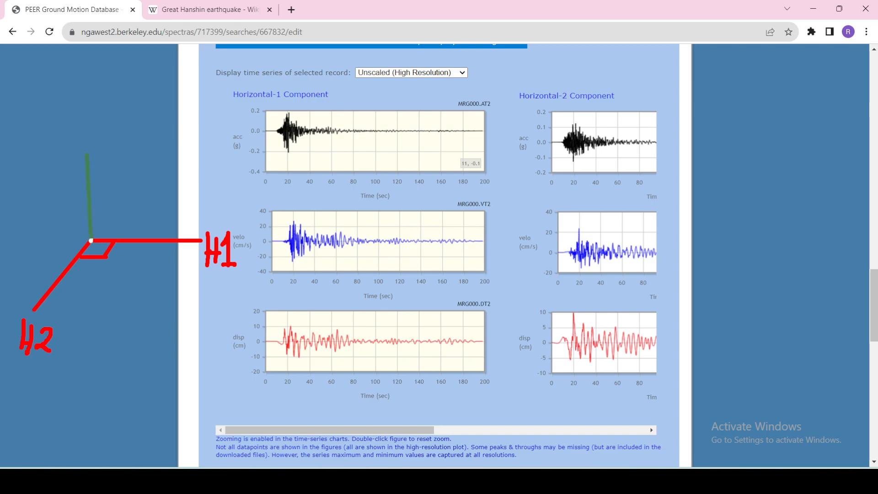
{"action": "mouse_move", "coordinate": [91, 240]}
{"action": "left_mouse_down"}
{"action": "mouse_move", "coordinate": [91, 147]}
{"action": "mouse_move", "coordinate": [106, 148]}
{"action": "mouse_move", "coordinate": [105, 133]}
{"action": "mouse_move", "coordinate": [110, 168]}
{"action": "mouse_move", "coordinate": [116, 140]}
{"action": "mouse_move", "coordinate": [110, 154]}
{"action": "left_mouse_up"}
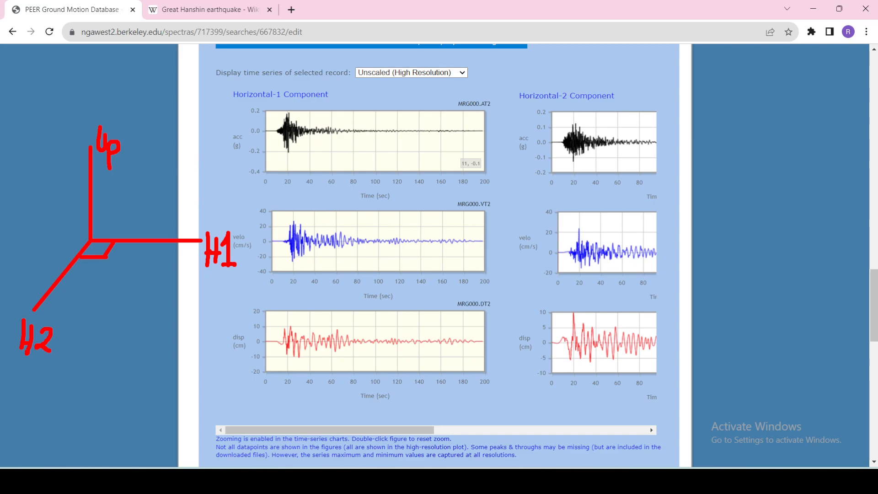
Annotate the sketched H1 axis with 000 and H2 with 090, and underline the Horizontal-1 and Horizontal-2 Component headings.
{"action": "mouse_move", "coordinate": [207, 279]}
{"action": "left_mouse_down"}
{"action": "mouse_move", "coordinate": [206, 295]}
{"action": "mouse_move", "coordinate": [212, 280]}
{"action": "mouse_move", "coordinate": [219, 292]}
{"action": "mouse_move", "coordinate": [244, 281]}
{"action": "left_mouse_up"}
{"action": "mouse_move", "coordinate": [70, 355]}
{"action": "left_mouse_down"}
{"action": "mouse_move", "coordinate": [95, 373]}
{"action": "mouse_move", "coordinate": [104, 358]}
{"action": "left_mouse_up"}
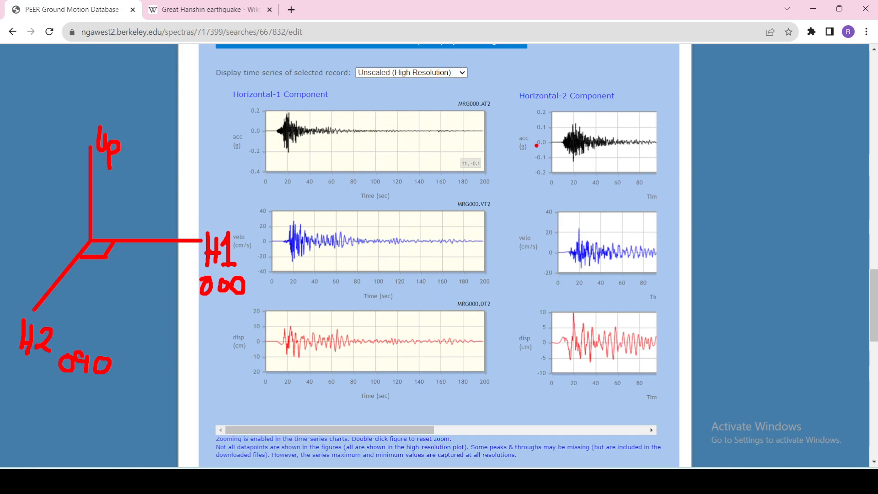
{"action": "left_click_drag", "start_coordinate": [236, 104], "coordinate": [303, 104]}
{"action": "left_click_drag", "start_coordinate": [515, 105], "coordinate": [602, 104]}
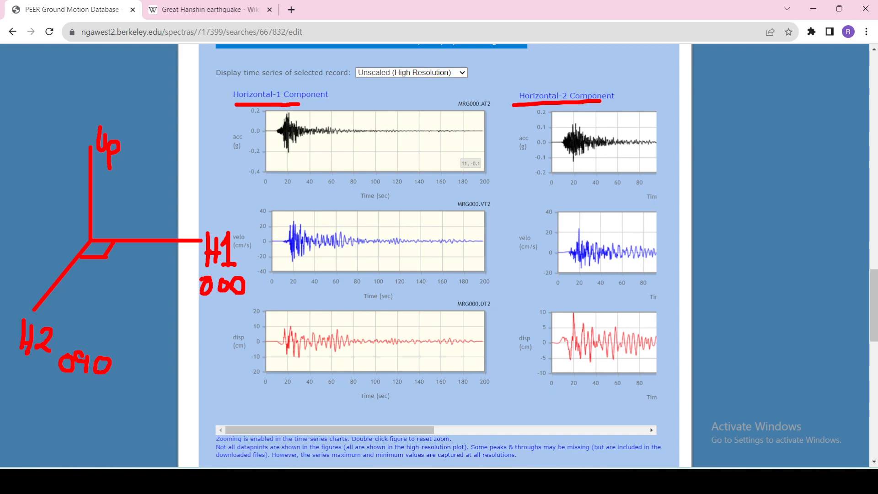
{"action": "key", "text": "Escape"}
Show the Vertical Component plots and mark their heading with an on-screen annotation.
{"action": "left_click_drag", "start_coordinate": [330, 430], "coordinate": [490, 430]}
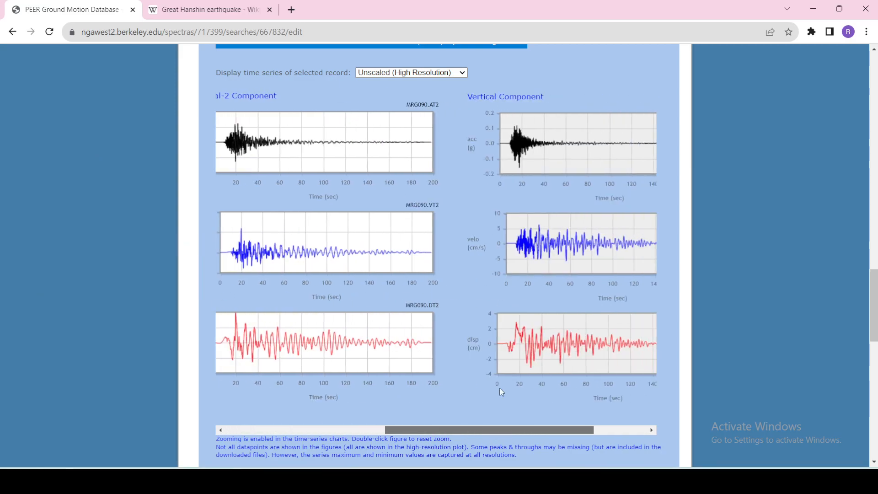
{"action": "left_click_drag", "start_coordinate": [461, 85], "coordinate": [549, 114]}
{"action": "key", "text": "Escape"}
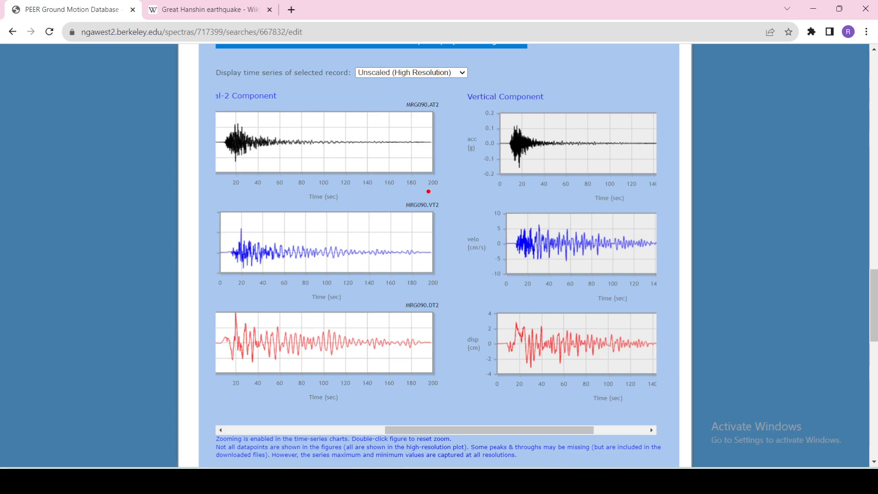
Magnify the MRG090.AT2 file label above the Horizontal-2 acceleration plot and underline its station code, direction and extension.
{"action": "left_click_drag", "start_coordinate": [437, 430], "coordinate": [397, 432]}
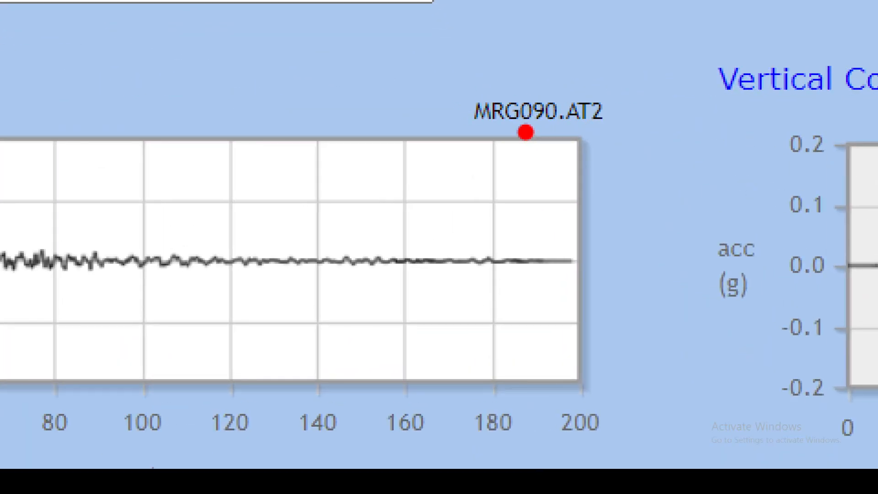
{"action": "left_click_drag", "start_coordinate": [525, 133], "coordinate": [566, 132]}
{"action": "left_click_drag", "start_coordinate": [467, 130], "coordinate": [508, 130]}
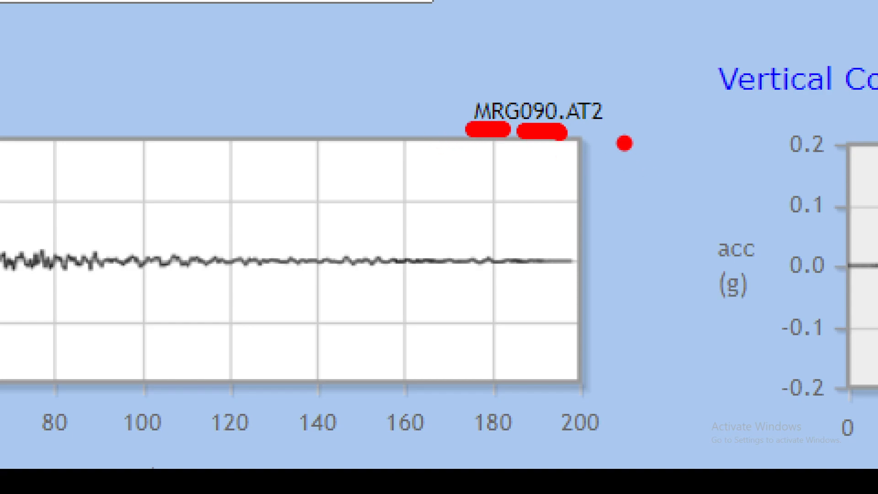
{"action": "left_click_drag", "start_coordinate": [575, 130], "coordinate": [583, 130]}
{"action": "key", "text": "Escape"}
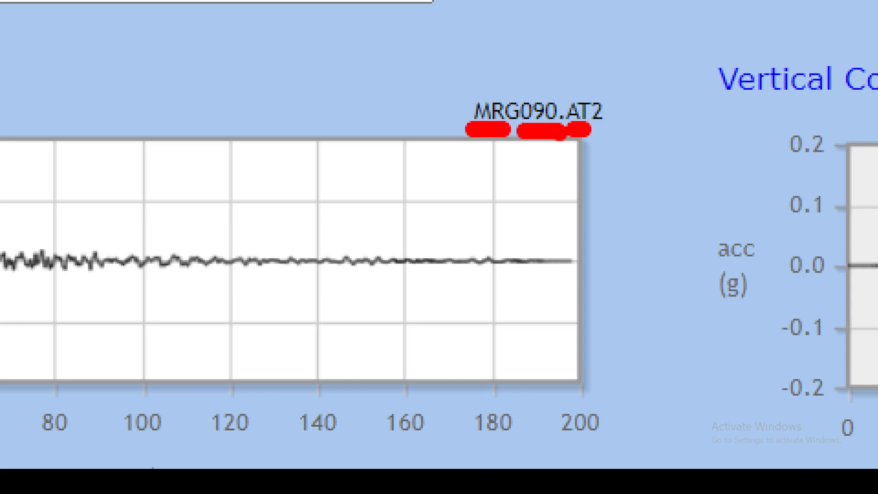
{"action": "key", "text": "Escape"}
Return to the Horizontal-1 plots and mark the acceleration (g), velocity (cm/s) and displacement (cm) axis labels with on-screen annotations.
{"action": "left_click_drag", "start_coordinate": [427, 429], "coordinate": [268, 365]}
{"action": "key", "text": "ctrl+2"}
{"action": "mouse_move", "coordinate": [233, 160]}
{"action": "left_mouse_down"}
{"action": "mouse_move", "coordinate": [243, 156]}
{"action": "mouse_move", "coordinate": [244, 129]}
{"action": "mouse_move", "coordinate": [228, 132]}
{"action": "mouse_move", "coordinate": [232, 160]}
{"action": "mouse_move", "coordinate": [240, 159]}
{"action": "left_mouse_up"}
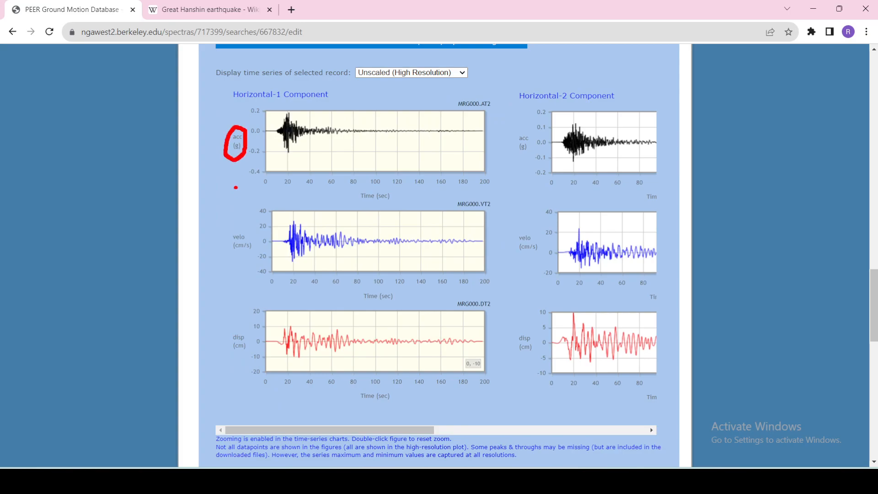
{"action": "mouse_move", "coordinate": [245, 232]}
{"action": "left_mouse_down"}
{"action": "mouse_move", "coordinate": [237, 231]}
{"action": "mouse_move", "coordinate": [243, 257]}
{"action": "mouse_move", "coordinate": [248, 228]}
{"action": "left_mouse_up"}
{"action": "mouse_move", "coordinate": [244, 325]}
{"action": "left_mouse_down"}
{"action": "mouse_move", "coordinate": [222, 336]}
{"action": "mouse_move", "coordinate": [250, 355]}
{"action": "mouse_move", "coordinate": [249, 326]}
{"action": "left_mouse_up"}
{"action": "key", "text": "e"}
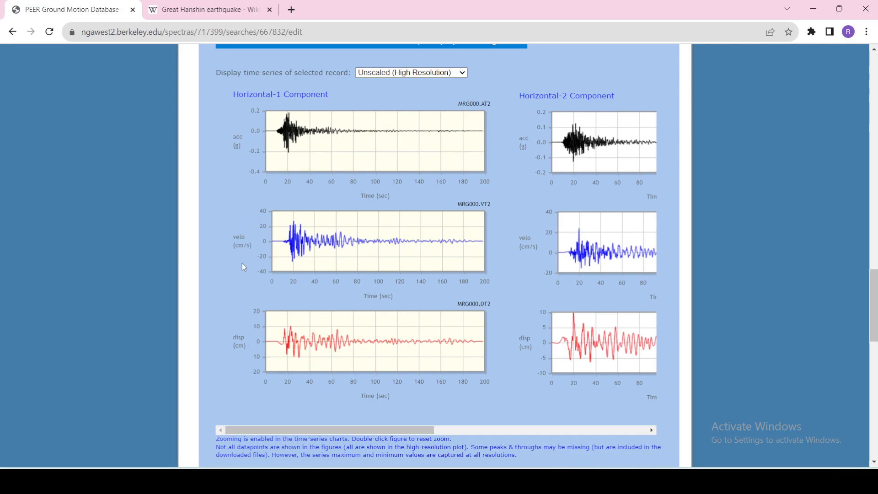
{"action": "left_click_drag", "start_coordinate": [237, 254], "coordinate": [241, 255]}
{"action": "left_click_drag", "start_coordinate": [228, 155], "coordinate": [241, 156]}
Inspect the first 50 seconds of the Horizontal-2 acceleration plot up close and reset the chart's zoom.
{"action": "left_click_drag", "start_coordinate": [316, 430], "coordinate": [428, 429]}
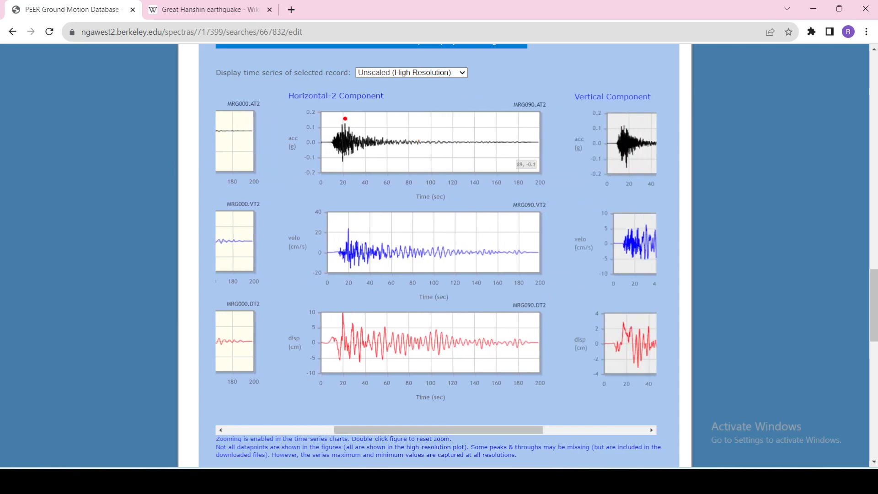
{"action": "left_click_drag", "start_coordinate": [323, 114], "coordinate": [376, 172]}
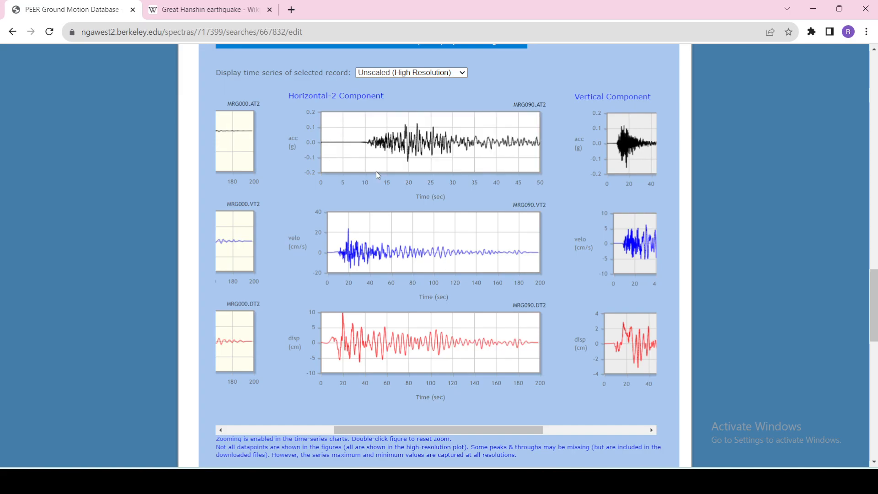
{"action": "left_click_drag", "start_coordinate": [368, 121], "coordinate": [485, 173]}
{"action": "left_click_drag", "start_coordinate": [337, 122], "coordinate": [480, 164]}
{"action": "right_click", "coordinate": [450, 146]}
{"action": "left_click", "coordinate": [429, 146]}
{"action": "double_click", "coordinate": [430, 147]}
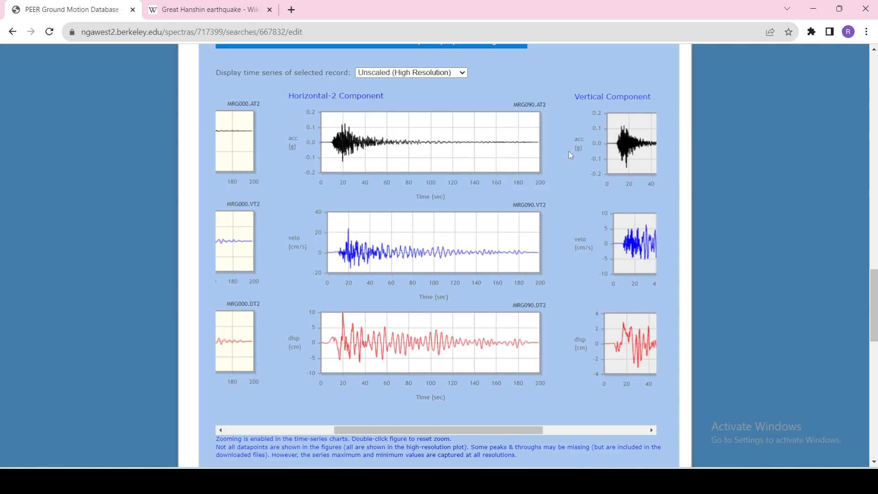
Request the download of the time series records with metadata, spectra and traces.
{"action": "left_click_drag", "start_coordinate": [488, 427], "coordinate": [376, 426]}
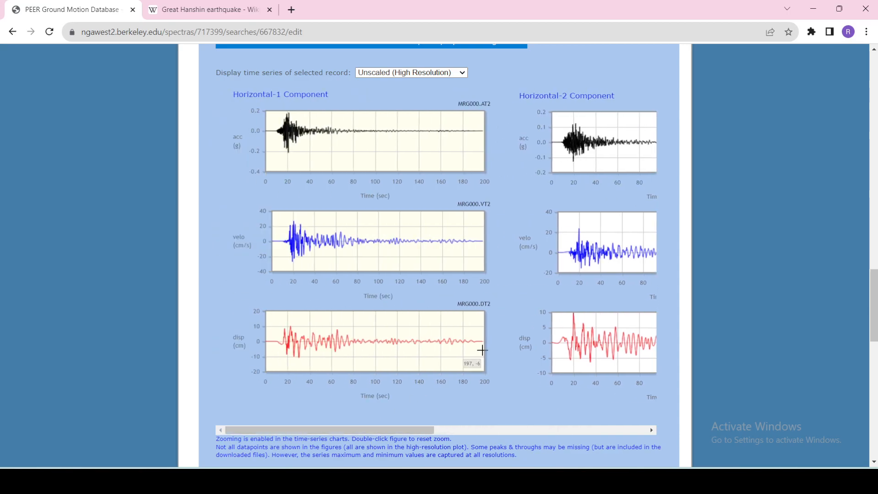
{"action": "scroll", "coordinate": [519, 284], "scroll_direction": "up", "scroll_amount": 4}
{"action": "scroll", "coordinate": [519, 284], "scroll_direction": "down", "scroll_amount": 5}
{"action": "scroll", "coordinate": [518, 285], "scroll_direction": "down", "scroll_amount": 10}
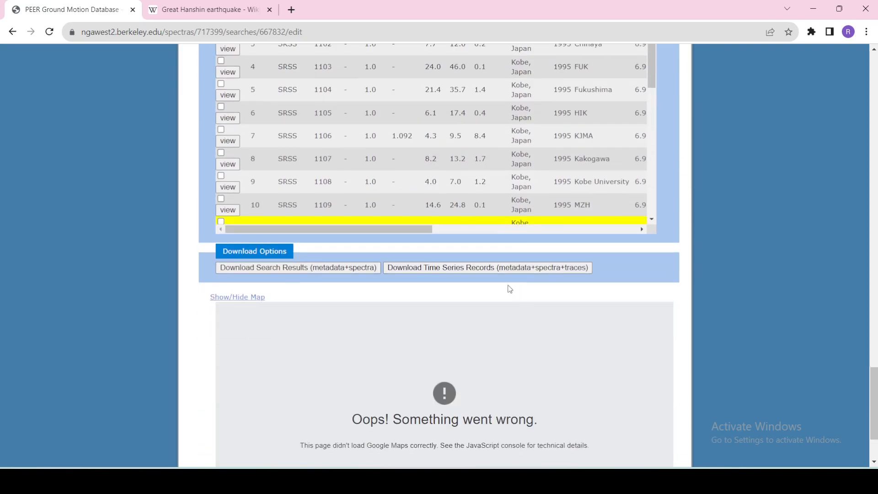
{"action": "left_click", "coordinate": [476, 267]}
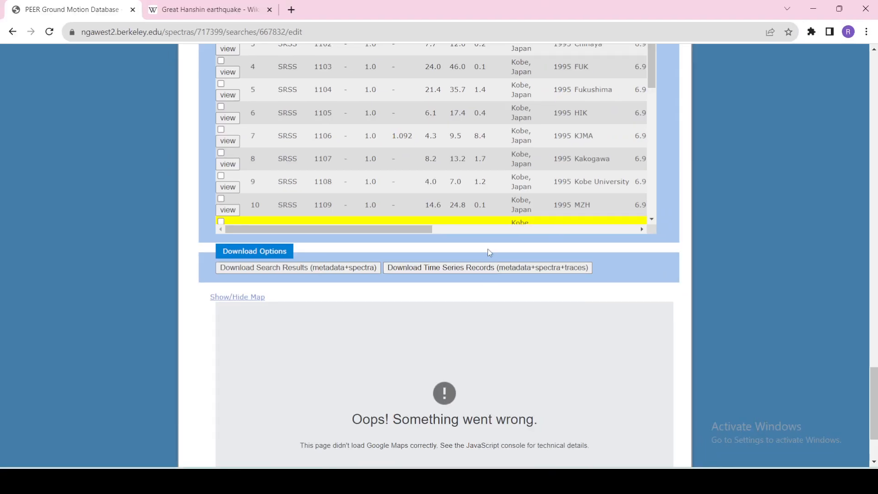
Start the time series records download for the Kobe search results and accept the notices.
{"action": "scroll", "coordinate": [491, 202], "scroll_direction": "down", "scroll_amount": 1}
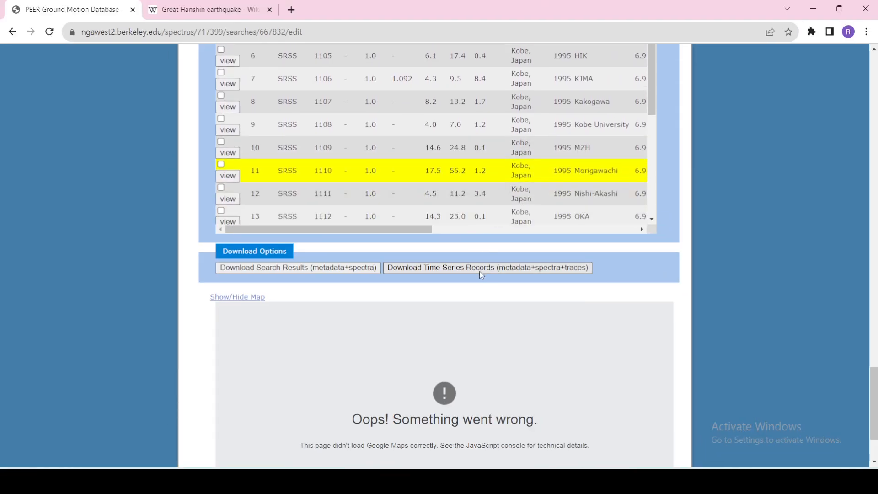
{"action": "left_click", "coordinate": [479, 271]}
{"action": "left_click", "coordinate": [540, 164]}
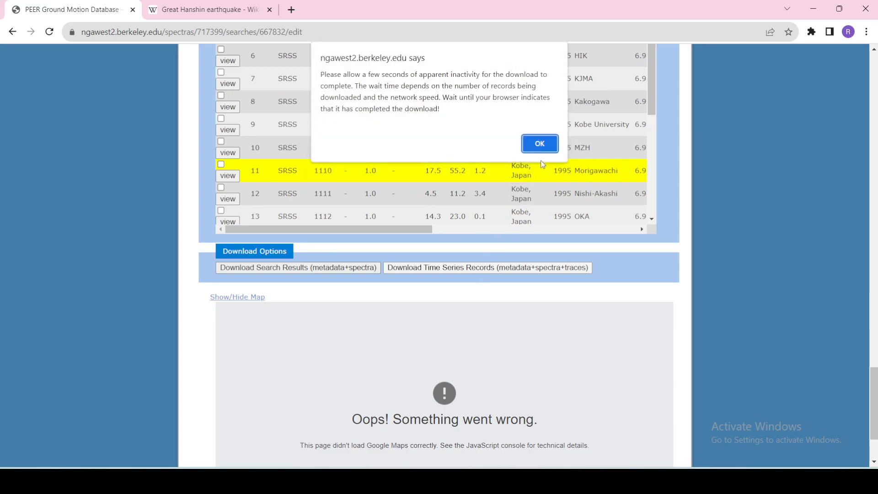
{"action": "left_click", "coordinate": [544, 147]}
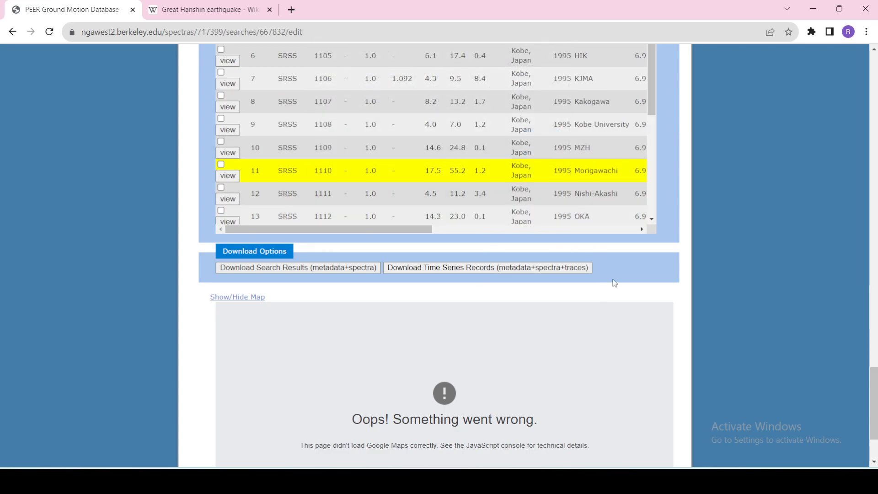
Open the downloaded PEERNGARecords_Unscaled (2).zip from the browser's download list and arrange the archive window over the browser.
{"action": "key", "text": "ctrl+j"}
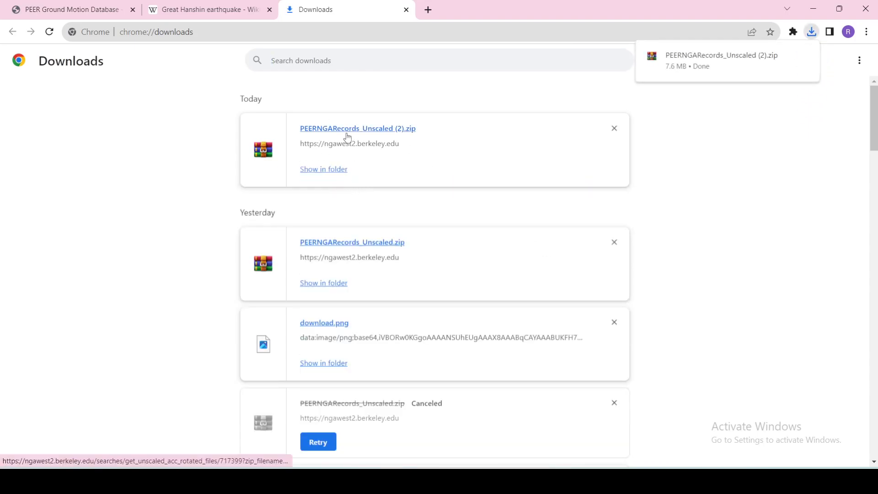
{"action": "left_click", "coordinate": [346, 134]}
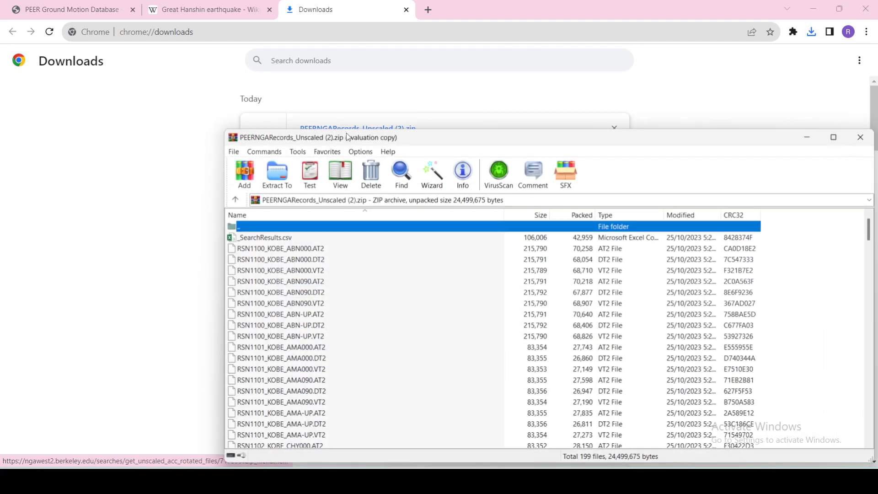
{"action": "double_click", "coordinate": [421, 138]}
{"action": "left_click", "coordinate": [521, 186]}
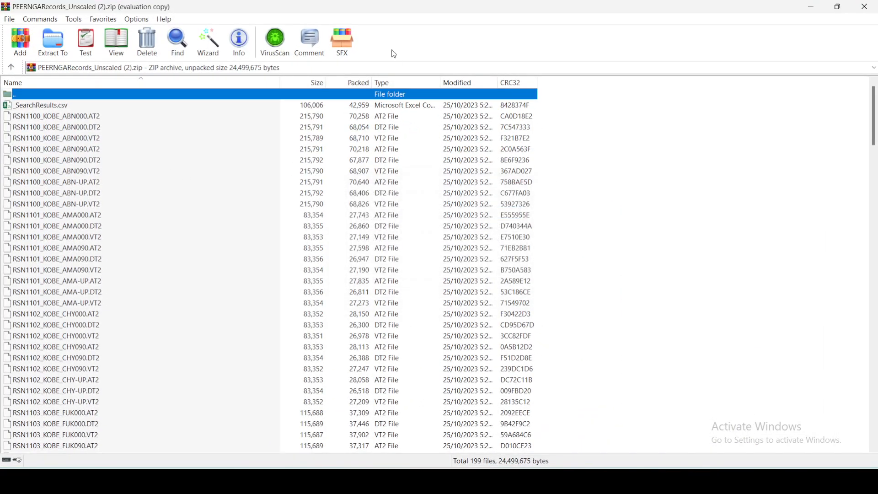
{"action": "left_click_drag", "start_coordinate": [381, 15], "coordinate": [558, 52]}
Examine the archive's file list and magnify the RSN1100_KOBE_ABN000.AT2 name to read its naming parts.
{"action": "scroll", "coordinate": [296, 196], "scroll_direction": "down", "scroll_amount": 4}
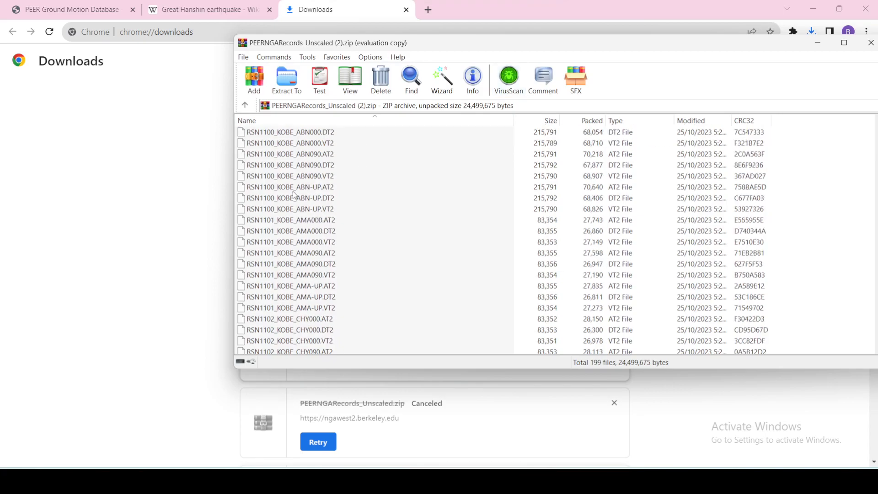
{"action": "scroll", "coordinate": [295, 215], "scroll_direction": "up", "scroll_amount": 4}
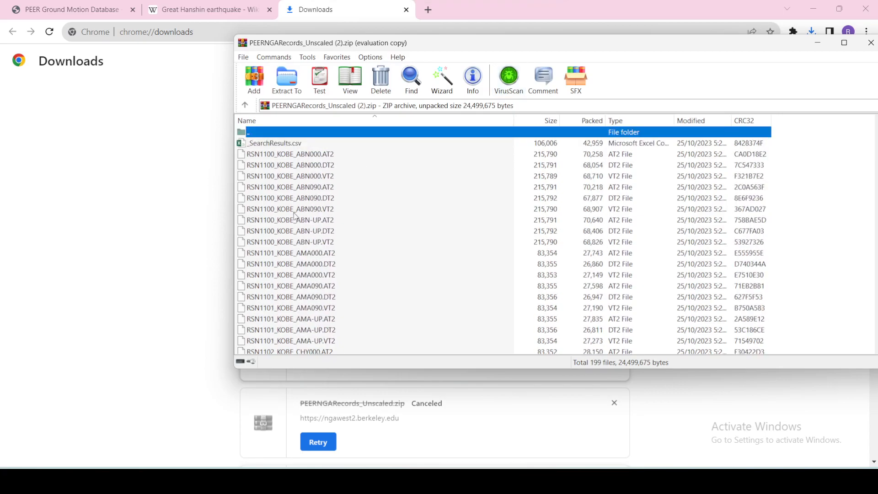
{"action": "left_click", "coordinate": [263, 156]}
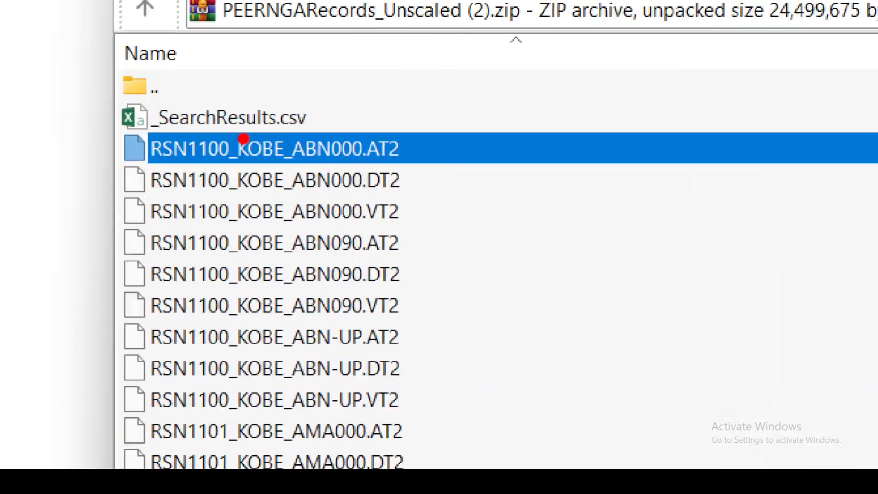
{"action": "left_click_drag", "start_coordinate": [294, 160], "coordinate": [315, 160]}
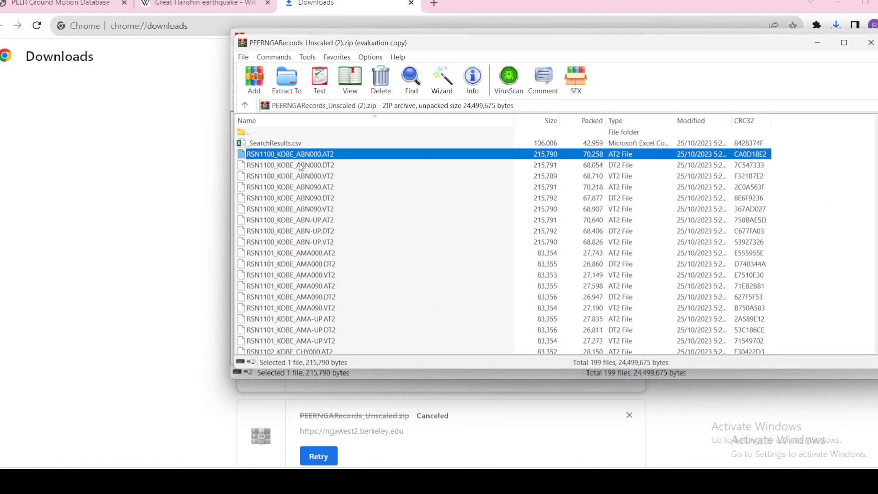
Locate the RSN1110_KOBE_MRG files in the archive and check the Morigawachi record's number against the database search results.
{"action": "scroll", "coordinate": [318, 178], "scroll_direction": "down", "scroll_amount": 9}
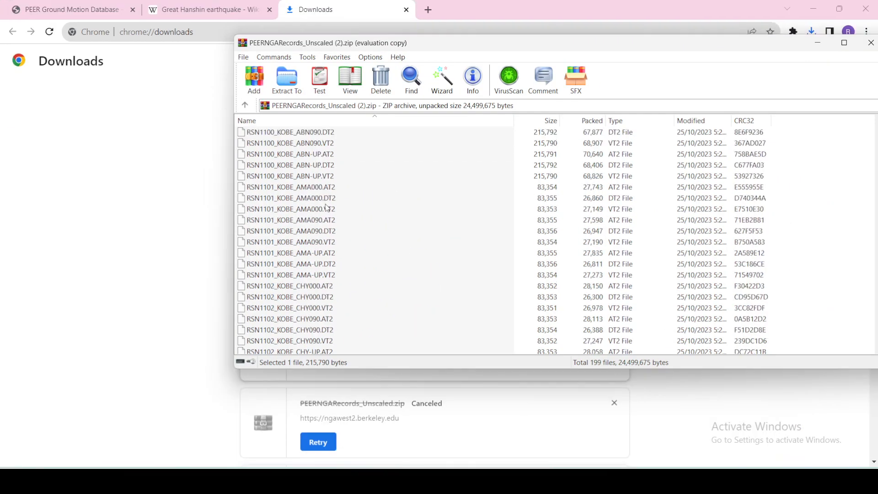
{"action": "scroll", "coordinate": [344, 226], "scroll_direction": "down", "scroll_amount": 13}
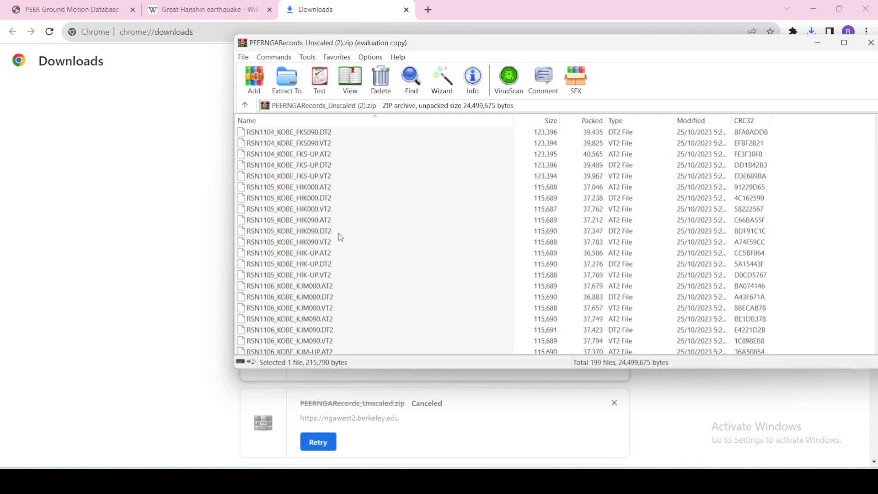
{"action": "scroll", "coordinate": [314, 279], "scroll_direction": "down", "scroll_amount": 7}
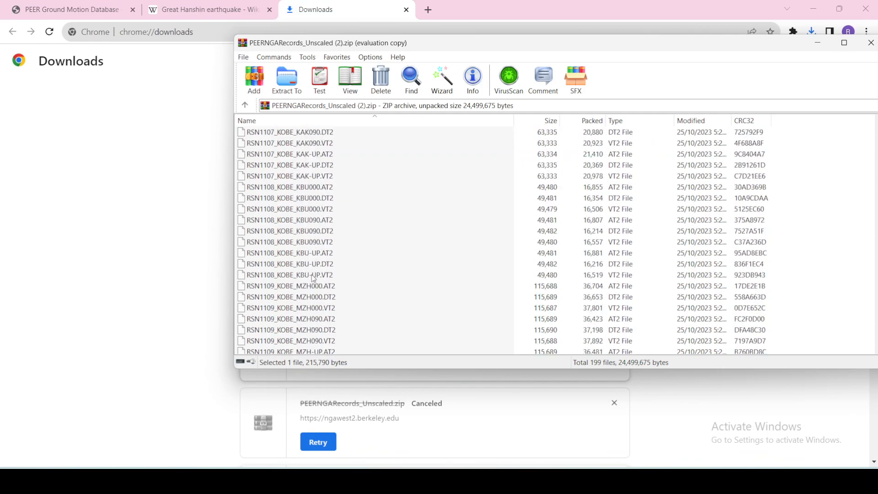
{"action": "left_click", "coordinate": [303, 275]}
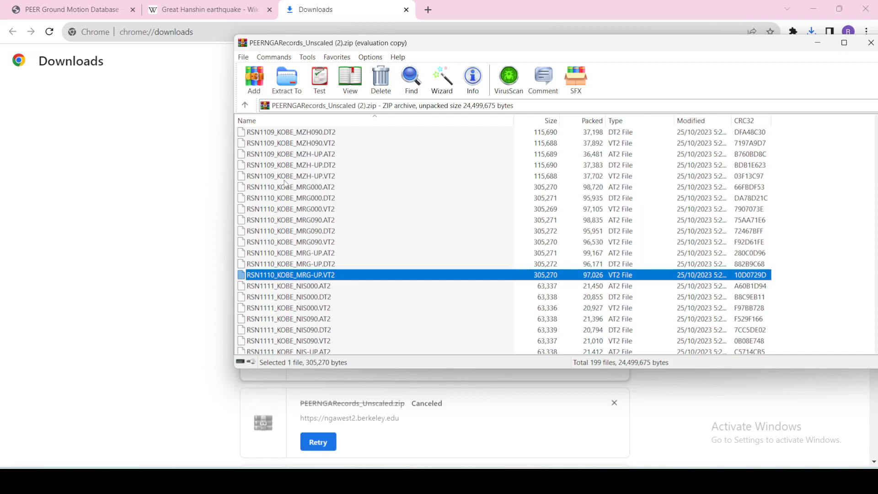
{"action": "left_click", "coordinate": [68, 10]}
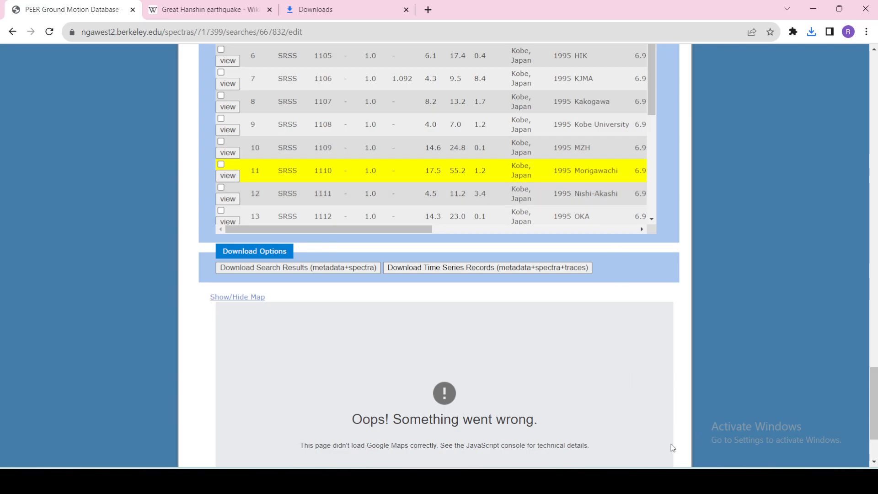
{"action": "left_click", "coordinate": [667, 481]}
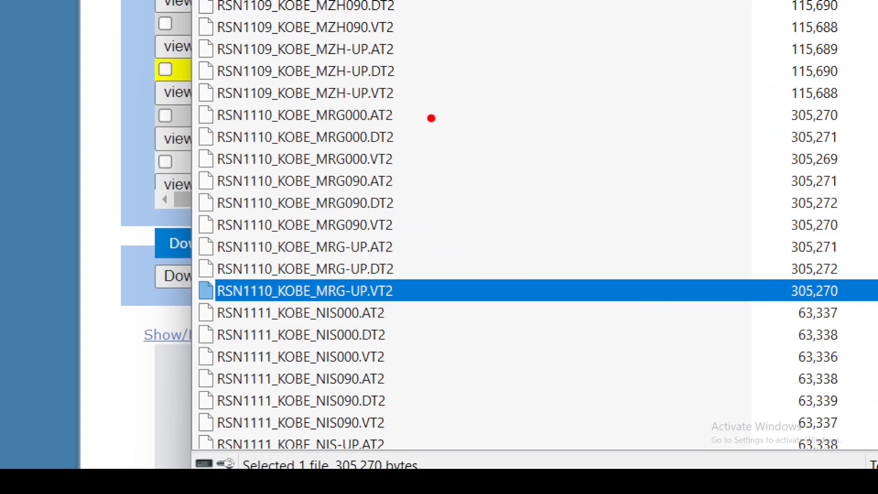
Underline the 000 direction code in the three RSN1110_KOBE_MRG000 file names, tick each one, and clear the annotations.
{"action": "left_click_drag", "start_coordinate": [348, 125], "coordinate": [390, 126]}
{"action": "mouse_move", "coordinate": [342, 147]}
{"action": "left_mouse_down"}
{"action": "mouse_move", "coordinate": [361, 147]}
{"action": "mouse_move", "coordinate": [364, 167]}
{"action": "left_mouse_up"}
{"action": "left_click_drag", "start_coordinate": [405, 115], "coordinate": [425, 98]}
{"action": "left_click_drag", "start_coordinate": [399, 138], "coordinate": [424, 123]}
{"action": "left_click_drag", "start_coordinate": [401, 160], "coordinate": [431, 146]}
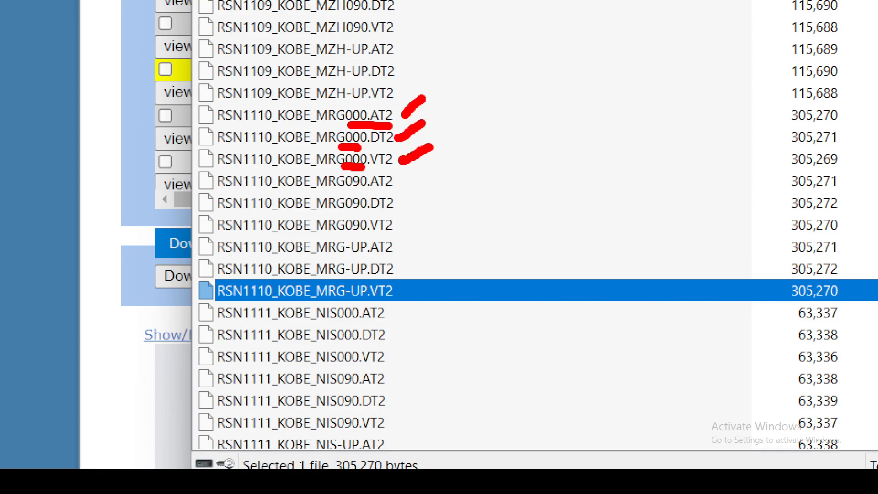
{"action": "key", "text": "Escape"}
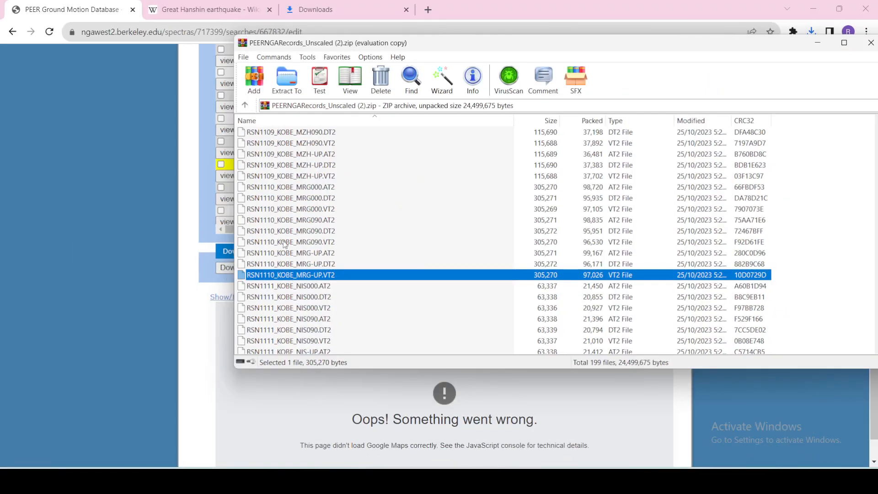
Magnify the RSN1110 files and underline the 090 direction code, the AT2 extension and the UP code in their names.
{"action": "key", "text": "ctrl+1"}
{"action": "left_click", "coordinate": [284, 241]}
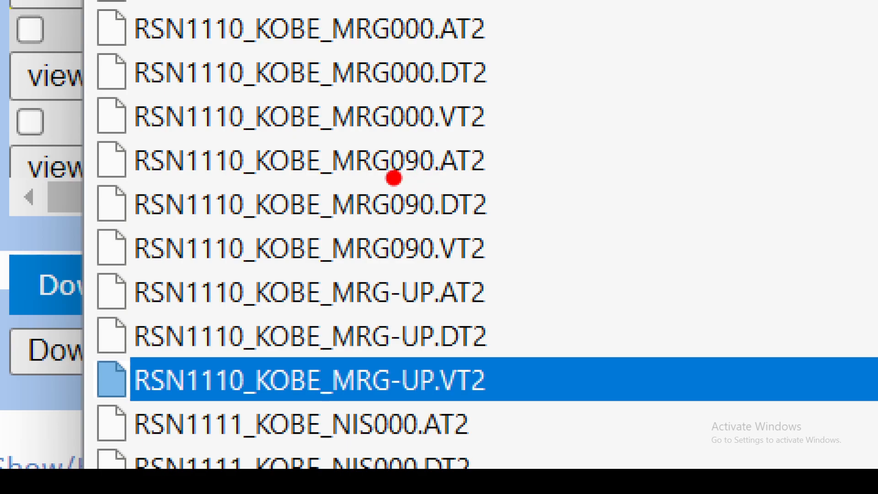
{"action": "left_click_drag", "start_coordinate": [394, 178], "coordinate": [418, 184]}
{"action": "left_click", "coordinate": [447, 182]}
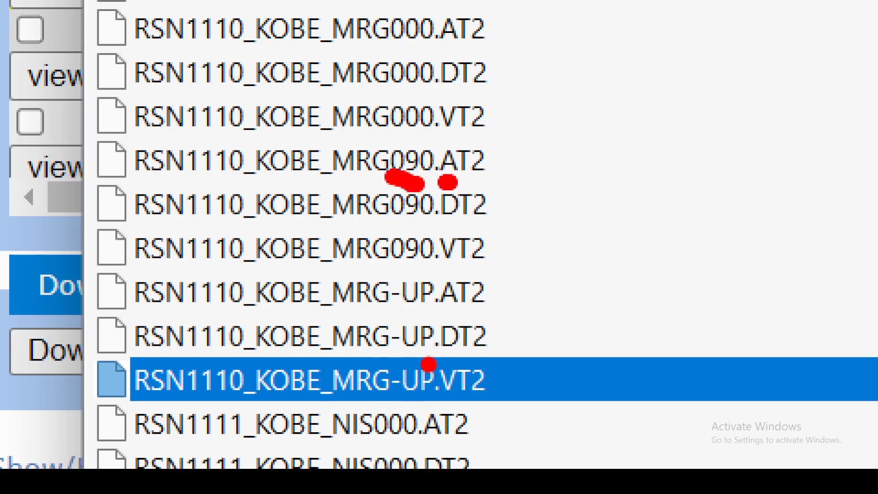
{"action": "left_click_drag", "start_coordinate": [396, 311], "coordinate": [420, 312]}
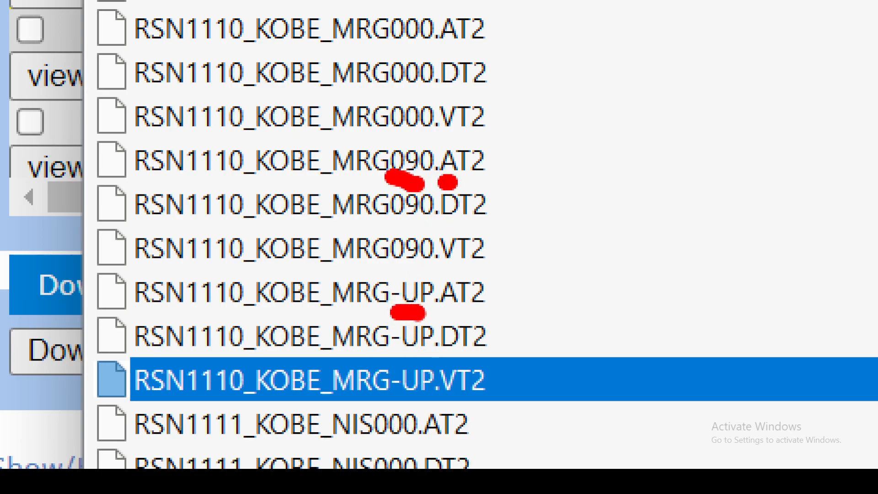
Sketch three direction axes beside the MRG file names as an on-screen annotation and exit the annotated view.
{"action": "mouse_move", "coordinate": [539, 310]}
{"action": "left_mouse_down"}
{"action": "mouse_move", "coordinate": [703, 108]}
{"action": "mouse_move", "coordinate": [871, 145]}
{"action": "left_mouse_up"}
{"action": "key", "text": "ctrl+z"}
{"action": "scroll", "coordinate": [435, 409], "scroll_direction": "down", "scroll_amount": 2}
{"action": "mouse_move", "coordinate": [397, 319]}
{"action": "left_mouse_down"}
{"action": "mouse_move", "coordinate": [515, 235]}
{"action": "mouse_move", "coordinate": [659, 247]}
{"action": "left_mouse_up"}
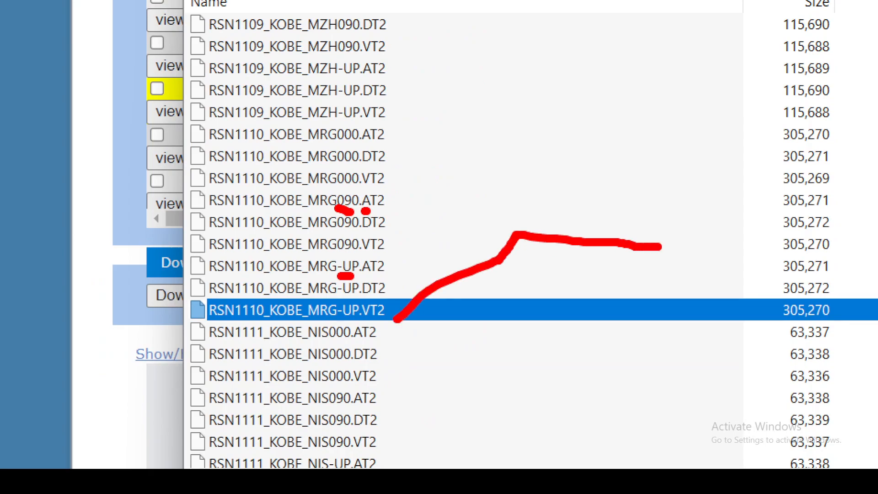
{"action": "left_click_drag", "start_coordinate": [517, 234], "coordinate": [521, 124]}
{"action": "mouse_move", "coordinate": [545, 88]}
{"action": "left_mouse_down"}
{"action": "mouse_move", "coordinate": [547, 137]}
{"action": "mouse_move", "coordinate": [573, 107]}
{"action": "mouse_move", "coordinate": [577, 157]}
{"action": "mouse_move", "coordinate": [596, 120]}
{"action": "mouse_move", "coordinate": [582, 147]}
{"action": "left_mouse_up"}
{"action": "key", "text": "Escape"}
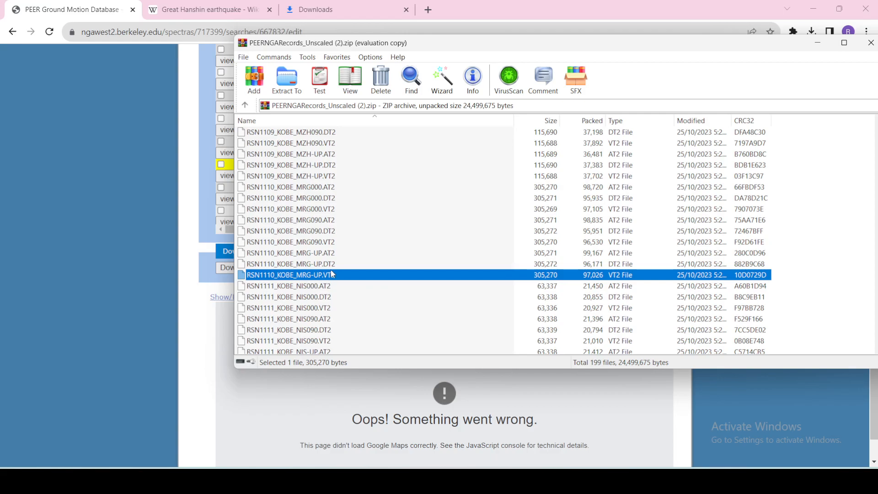
Open RSN1110_KOBE_MRG090.AT2 from the archive with Notepad, just once.
{"action": "key", "text": "Up"}
{"action": "key", "text": "Up"}
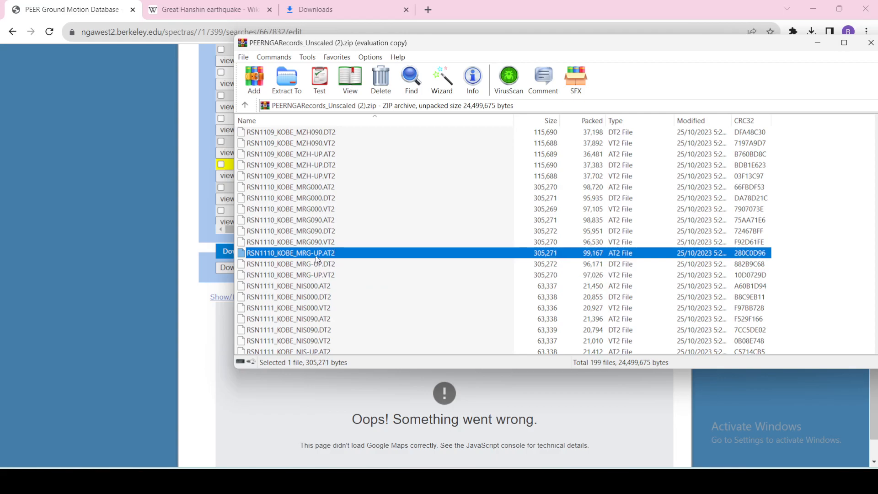
{"action": "left_click", "coordinate": [329, 221]}
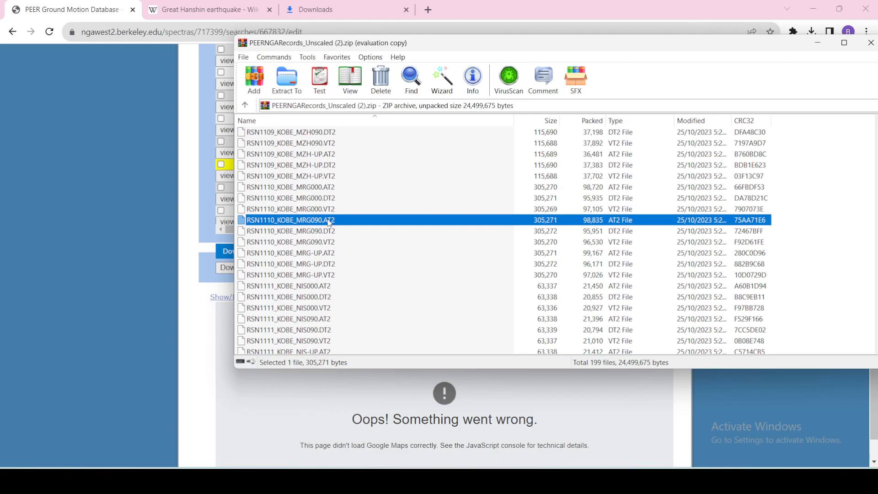
{"action": "double_click", "coordinate": [329, 220]}
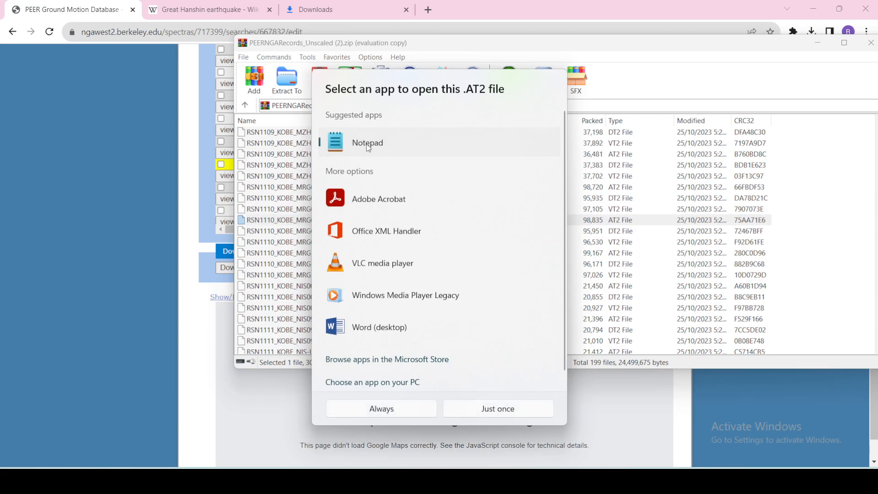
{"action": "left_click", "coordinate": [497, 410]}
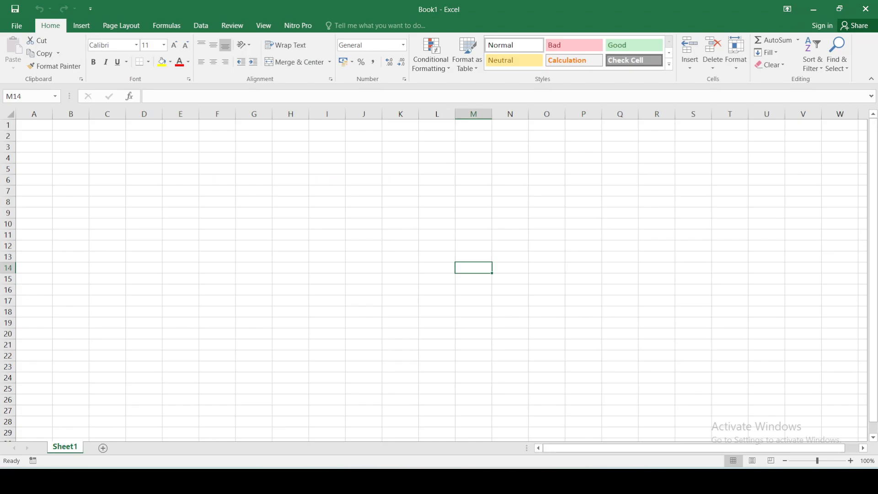
Bring up the Notepad record and underline its header's event, date, station, direction, NPTS and DT values, clearing the annotations when done.
{"action": "mouse_move", "coordinate": [561, 481]}
{"action": "left_click", "coordinate": [586, 481]}
{"action": "left_click_drag", "start_coordinate": [605, 79], "coordinate": [569, 89]}
{"action": "mouse_move", "coordinate": [748, 136]}
{"action": "left_mouse_down"}
{"action": "mouse_move", "coordinate": [731, 365]}
{"action": "mouse_move", "coordinate": [735, 133]}
{"action": "left_mouse_up"}
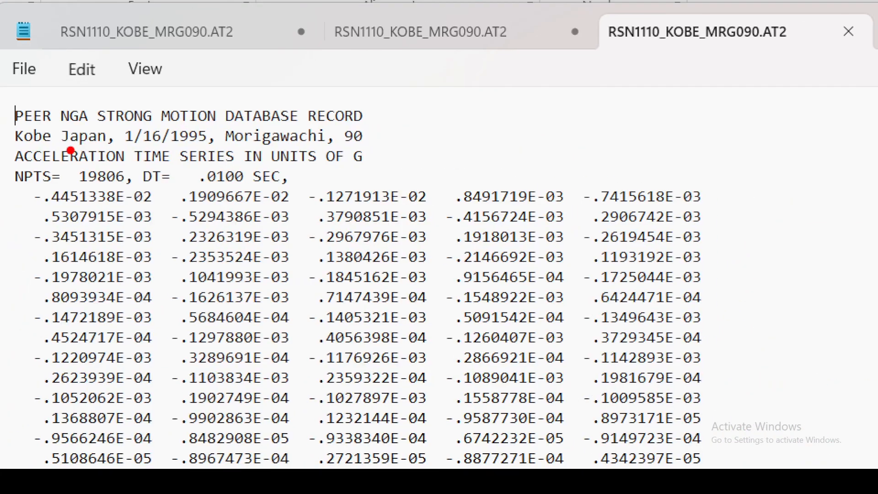
{"action": "left_click_drag", "start_coordinate": [123, 146], "coordinate": [208, 143]}
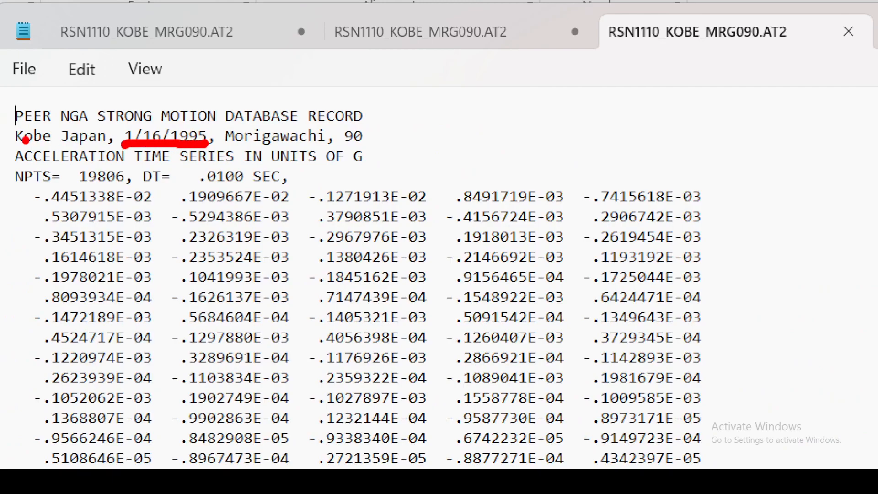
{"action": "left_click_drag", "start_coordinate": [16, 143], "coordinate": [60, 150]}
{"action": "left_click_drag", "start_coordinate": [229, 146], "coordinate": [363, 144]}
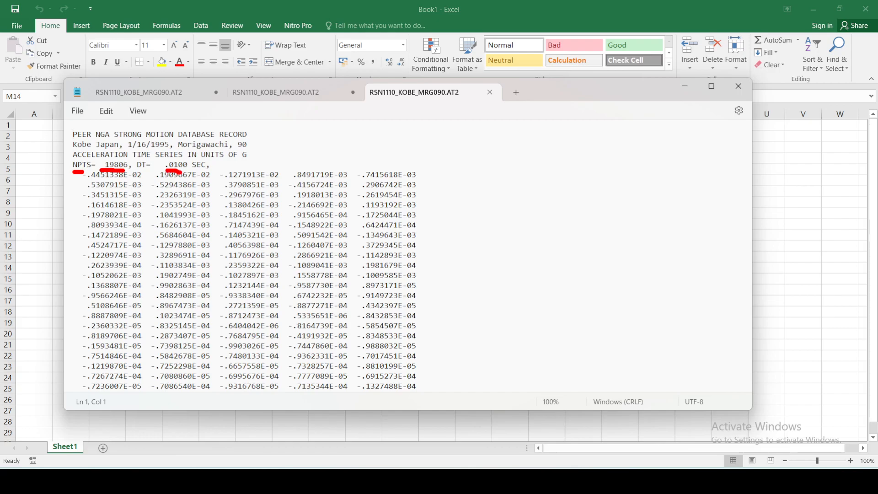
{"action": "key", "text": "Escape"}
{"action": "mouse_move", "coordinate": [468, 179]}
{"action": "left_mouse_down"}
{"action": "mouse_move", "coordinate": [467, 201]}
{"action": "mouse_move", "coordinate": [489, 189]}
{"action": "mouse_move", "coordinate": [512, 197]}
{"action": "mouse_move", "coordinate": [520, 181]}
{"action": "mouse_move", "coordinate": [545, 197]}
{"action": "left_mouse_up"}
{"action": "key", "text": "Escape"}
Find and open the Windows Calculator app.
{"action": "key", "text": "super"}
{"action": "type", "text": "calc"}
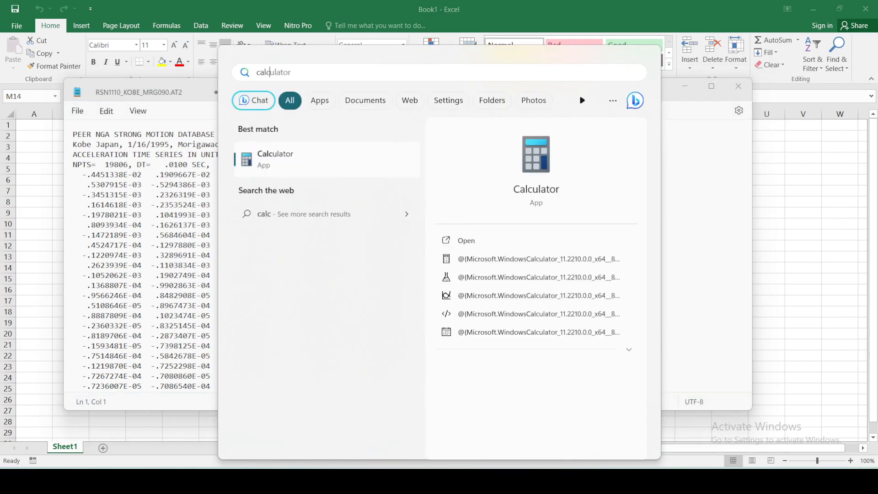
{"action": "left_click", "coordinate": [323, 174]}
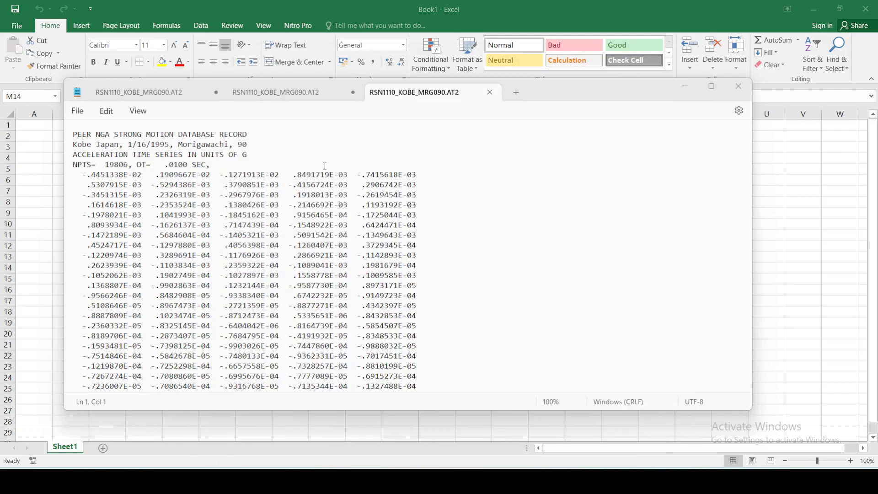
Calculate the record's duration by multiplying 19806 by 0.01, and close Calculator.
{"action": "left_click", "coordinate": [456, 363]}
{"action": "left_click", "coordinate": [533, 329]}
{"action": "left_click", "coordinate": [501, 326]}
{"action": "left_click", "coordinate": [498, 386]}
{"action": "left_click", "coordinate": [534, 344]}
{"action": "left_click", "coordinate": [579, 323]}
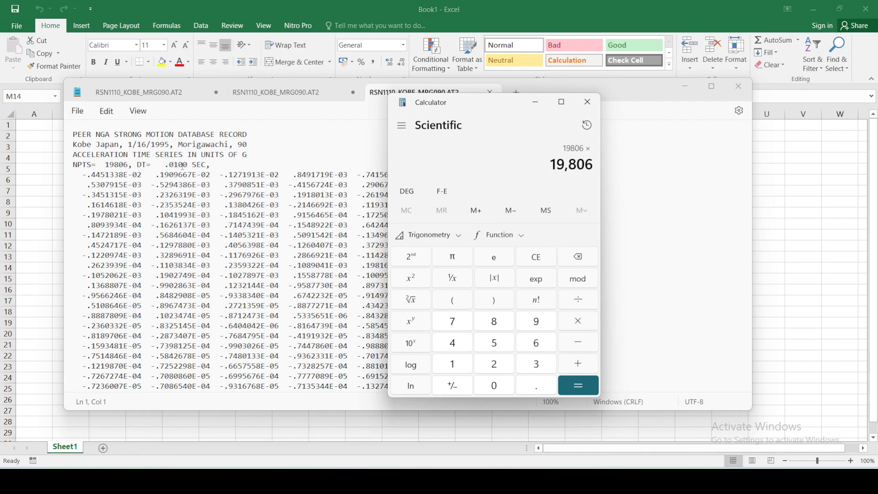
{"action": "left_click", "coordinate": [487, 386]}
{"action": "left_click", "coordinate": [535, 385]}
{"action": "left_click", "coordinate": [509, 389]}
{"action": "left_click", "coordinate": [457, 368]}
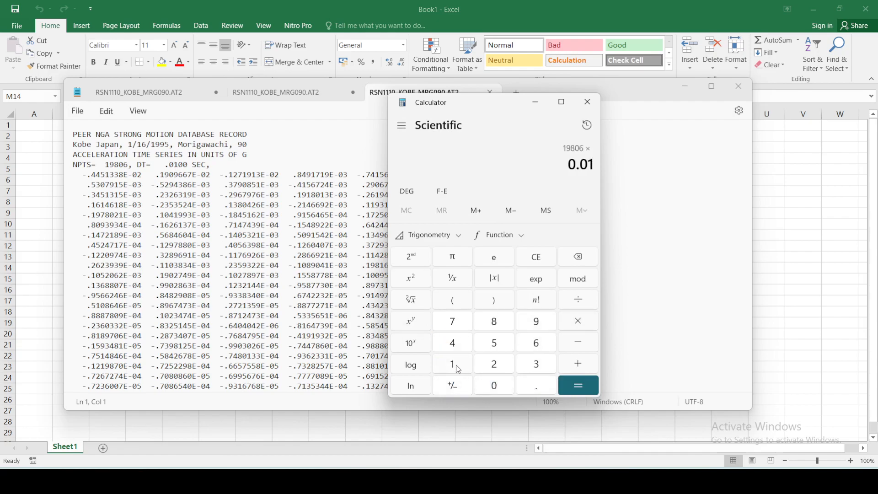
{"action": "left_click", "coordinate": [566, 386]}
{"action": "left_click", "coordinate": [587, 102]}
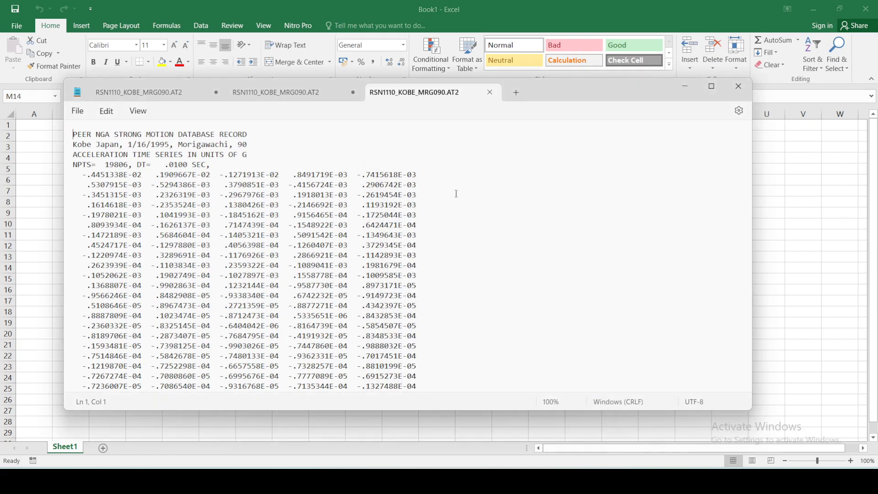
Delete the four header lines from the record, then number the five data columns 1 to 5 with annotations and clear the markings.
{"action": "left_click_drag", "start_coordinate": [225, 164], "coordinate": [35, 136]}
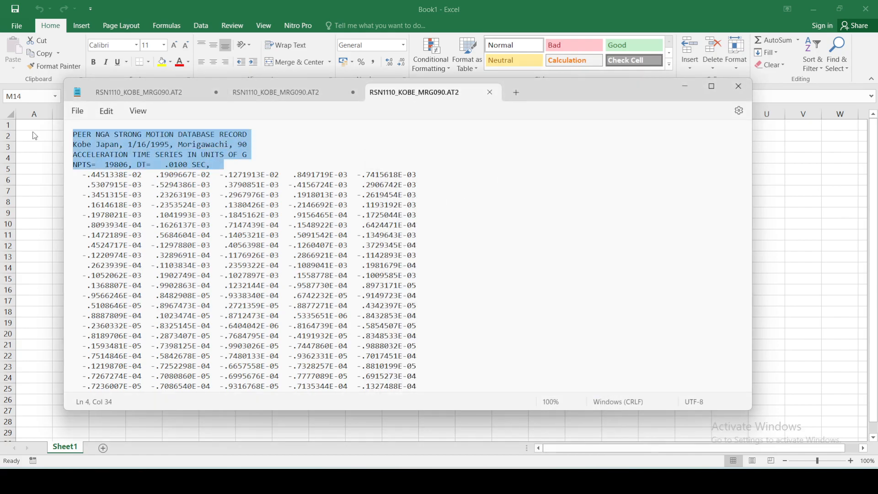
{"action": "key", "text": "Delete"}
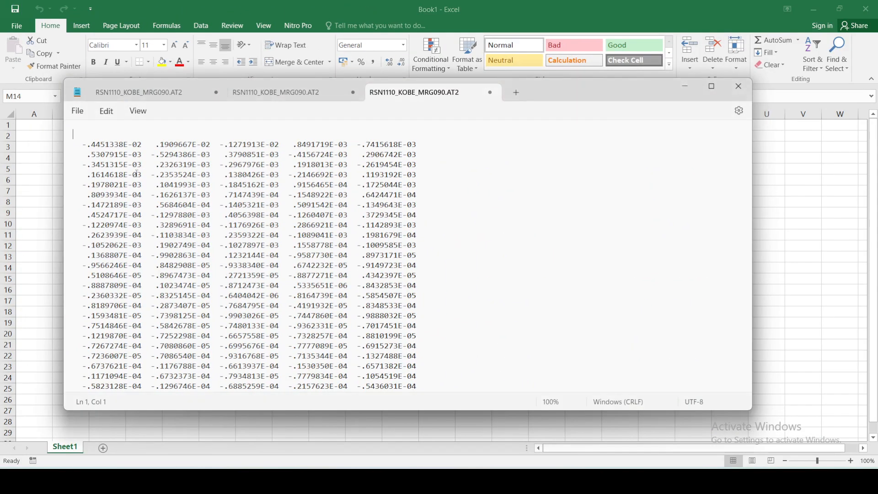
{"action": "mouse_move", "coordinate": [109, 129]}
{"action": "left_mouse_down"}
{"action": "mouse_move", "coordinate": [116, 120]}
{"action": "mouse_move", "coordinate": [111, 143]}
{"action": "left_mouse_up"}
{"action": "left_click_drag", "start_coordinate": [168, 127], "coordinate": [197, 138]}
{"action": "mouse_move", "coordinate": [247, 128]}
{"action": "left_mouse_down"}
{"action": "mouse_move", "coordinate": [259, 138]}
{"action": "mouse_move", "coordinate": [247, 146]}
{"action": "left_mouse_up"}
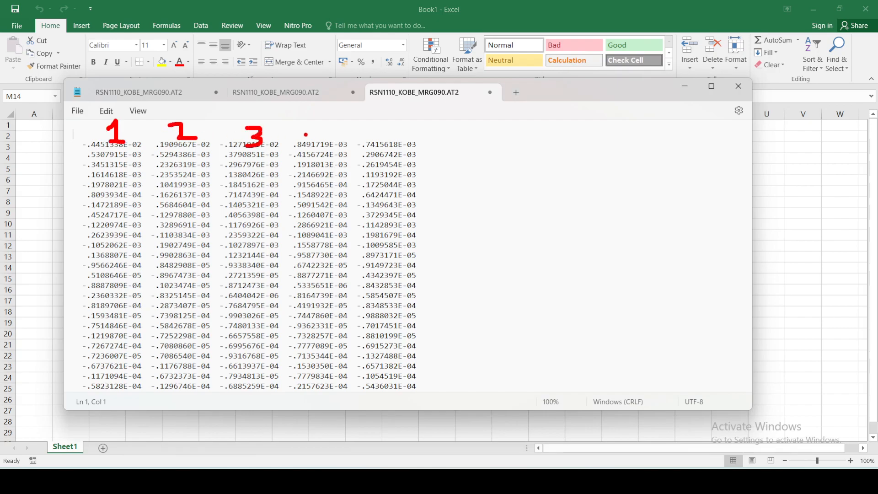
{"action": "left_click_drag", "start_coordinate": [314, 127], "coordinate": [328, 133]}
{"action": "left_click_drag", "start_coordinate": [323, 128], "coordinate": [325, 145]}
{"action": "left_click_drag", "start_coordinate": [393, 132], "coordinate": [374, 146]}
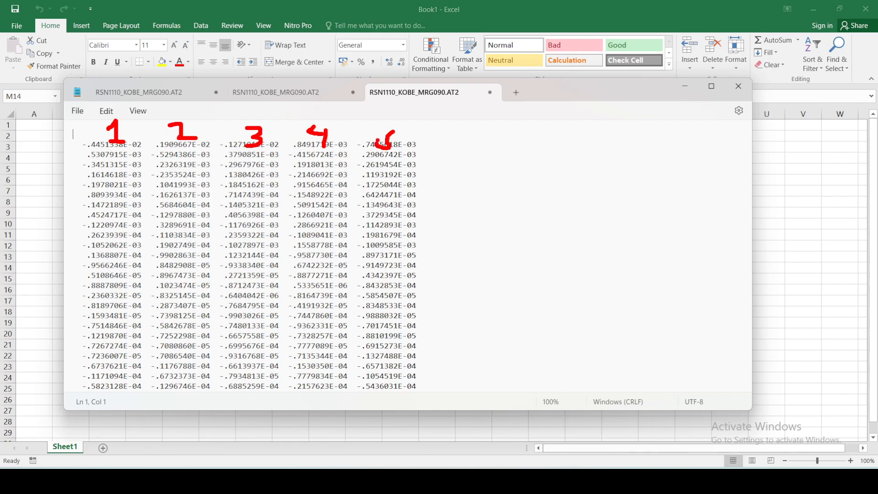
{"action": "left_click_drag", "start_coordinate": [135, 153], "coordinate": [142, 157]}
{"action": "key", "text": "Escape"}
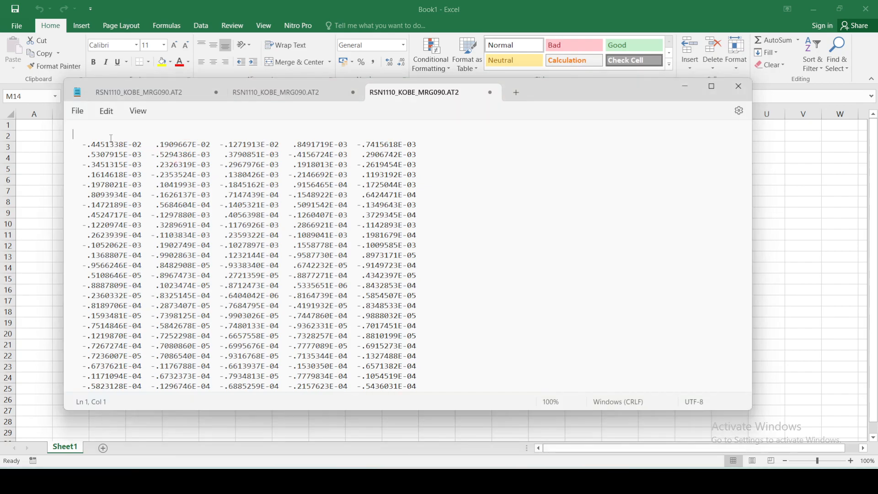
Copy all the acceleration data into cell A1 of the Book1 workbook in Excel, splitting it into columns with the Text Import Wizard.
{"action": "key", "text": "ctrl+a"}
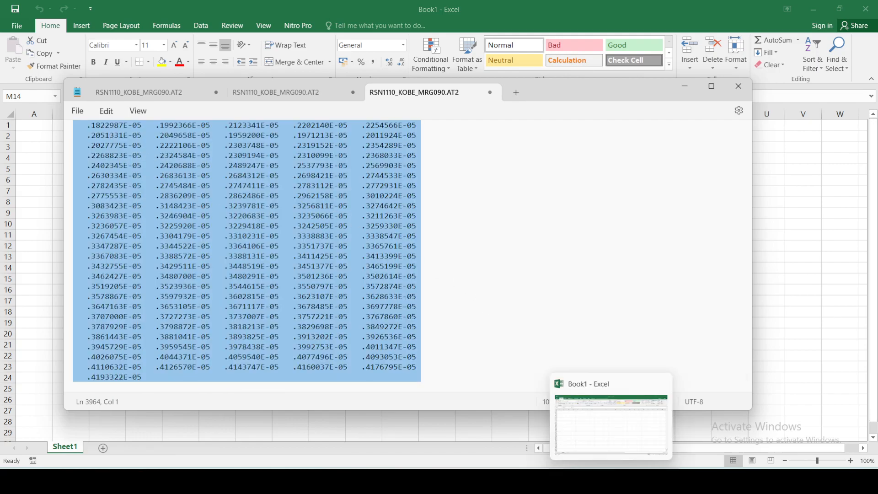
{"action": "left_click", "coordinate": [588, 418]}
{"action": "left_click", "coordinate": [40, 127]}
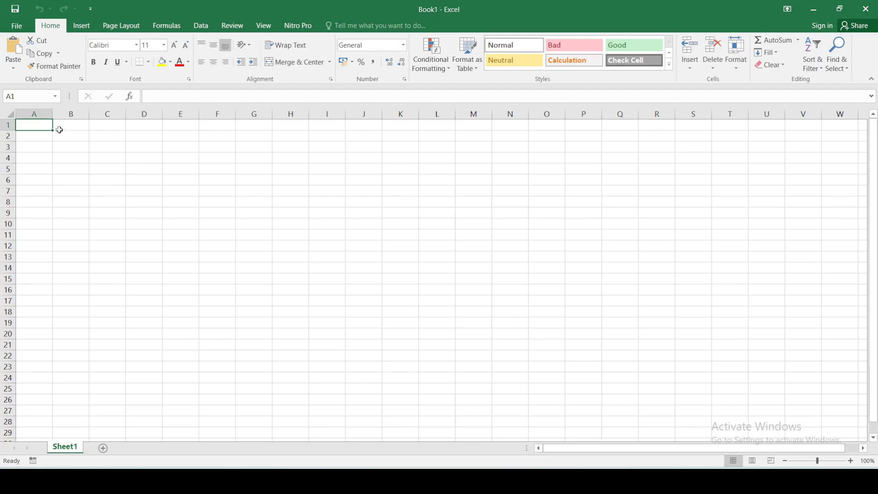
{"action": "key", "text": "ctrl+v"}
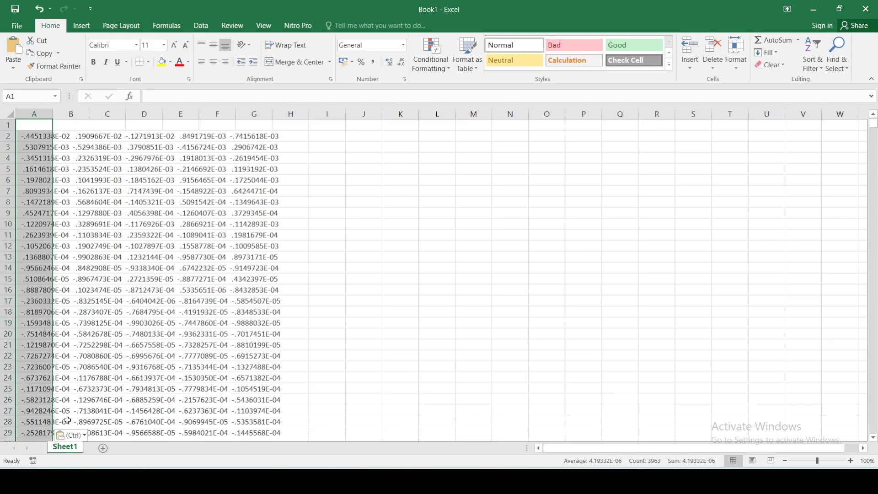
{"action": "left_click", "coordinate": [64, 434]}
{"action": "left_click", "coordinate": [91, 422]}
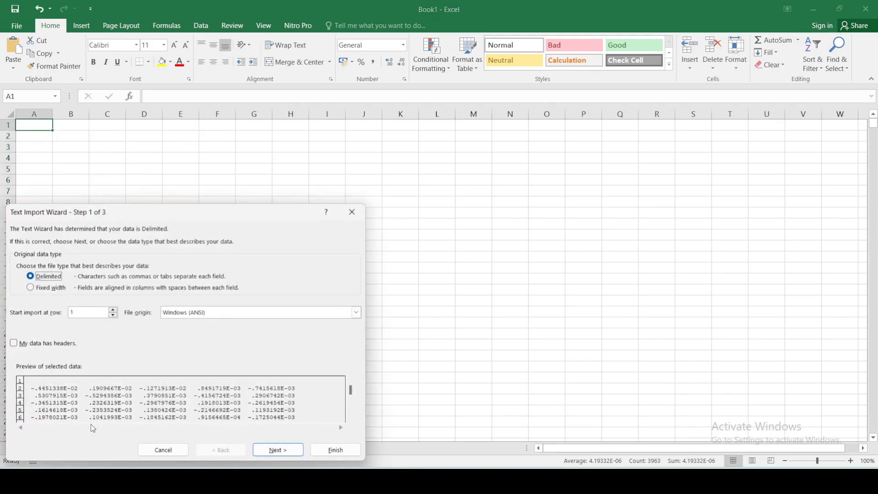
{"action": "left_click", "coordinate": [410, 383]}
{"action": "left_click", "coordinate": [465, 384]}
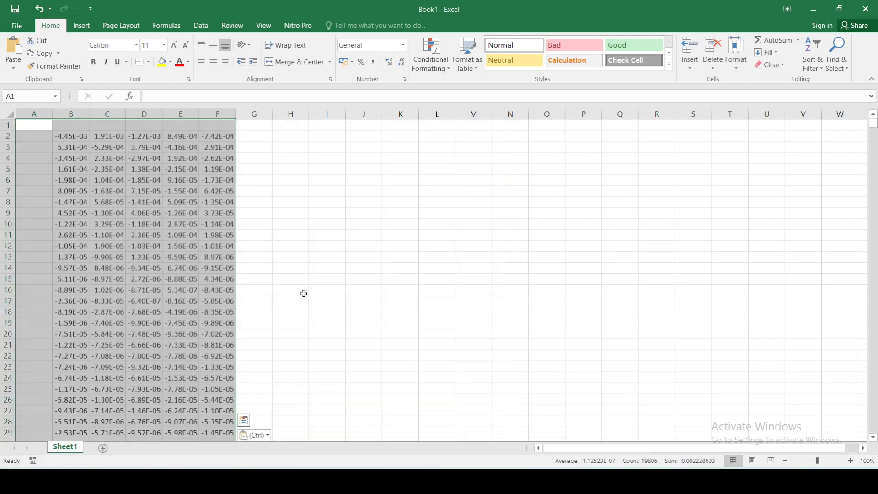
Check the five values in the first data row, and delete the empty column A and the empty row 1.
{"action": "left_click", "coordinate": [83, 168]}
{"action": "left_click", "coordinate": [81, 137]}
{"action": "left_click", "coordinate": [110, 137]}
{"action": "left_click", "coordinate": [149, 134]}
{"action": "left_click", "coordinate": [166, 136]}
{"action": "left_click", "coordinate": [210, 138]}
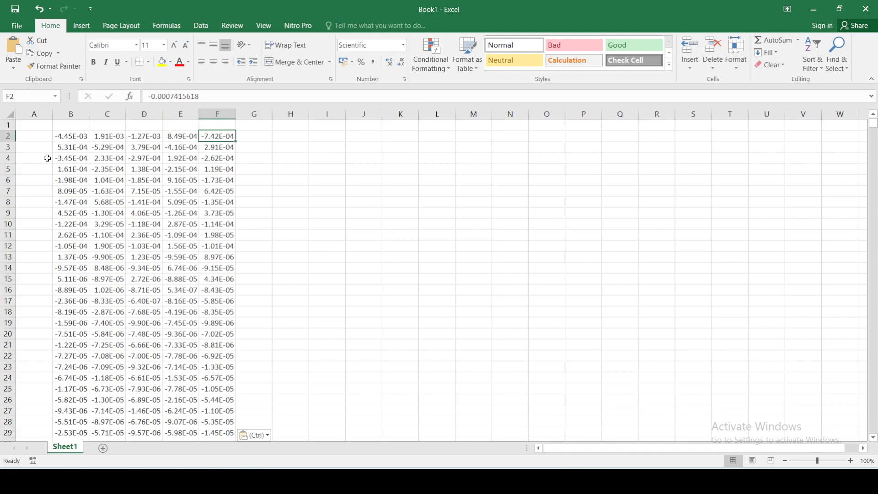
{"action": "right_click", "coordinate": [45, 117]}
{"action": "left_click", "coordinate": [70, 211]}
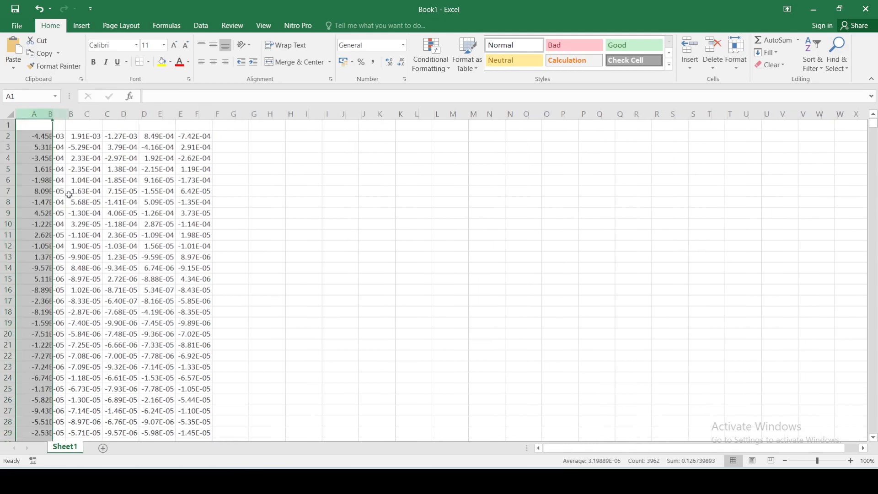
{"action": "right_click", "coordinate": [8, 125]}
{"action": "left_click", "coordinate": [36, 215]}
Save the workbook as KOBE1995_MRG_AT_H2_2 in the EQ Time History folder.
{"action": "key", "text": "ctrl+s"}
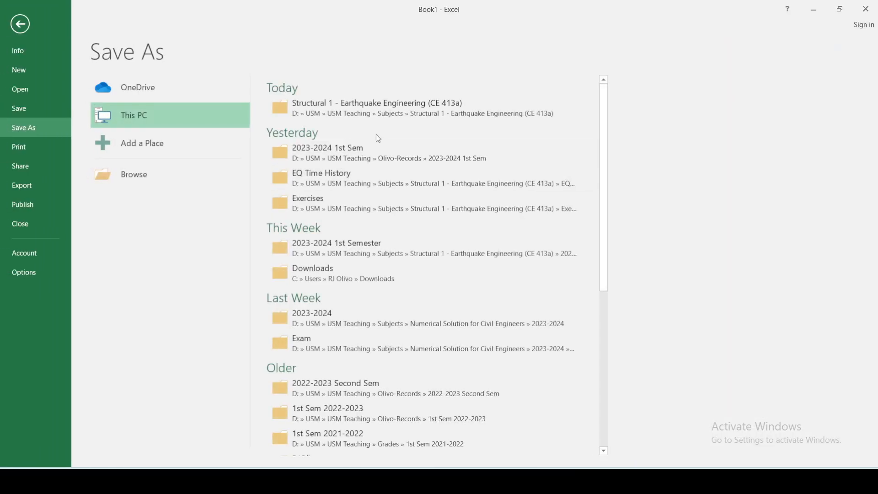
{"action": "left_click", "coordinate": [345, 189]}
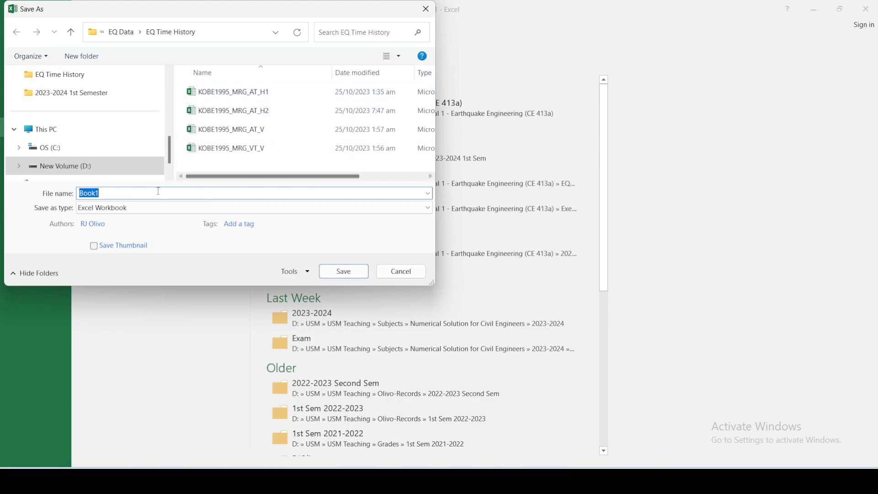
{"action": "left_click", "coordinate": [261, 108]}
{"action": "left_click", "coordinate": [155, 194]}
{"action": "left_click", "coordinate": [164, 195]}
{"action": "type", "text": "_2"}
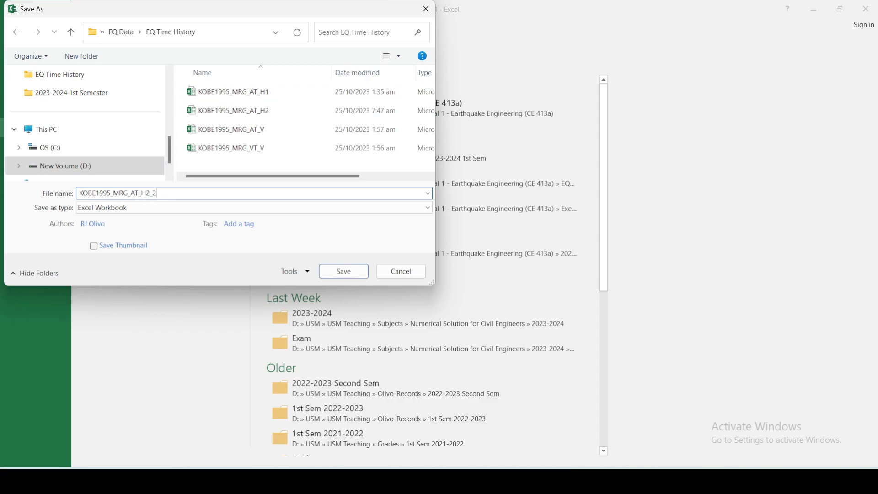
{"action": "left_click", "coordinate": [334, 269]}
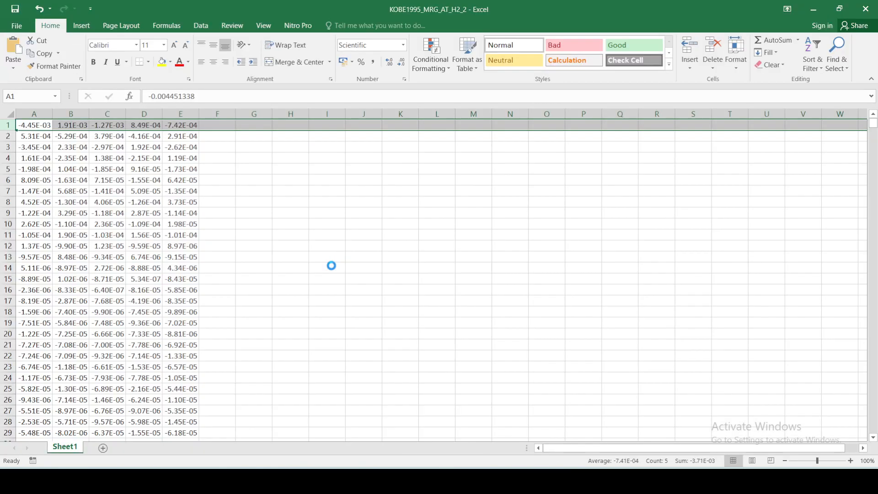
Switch to MATLAB, change the xlsread file name in Reshape.m to KOBE1995_MRG_AT_H2_2, and run the script.
{"action": "key", "text": "alt+Tab"}
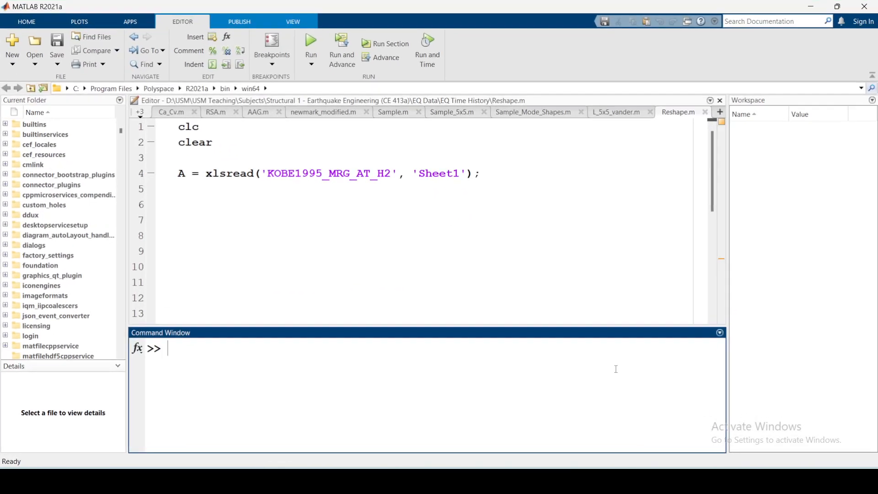
{"action": "left_click", "coordinate": [395, 175]}
{"action": "type", "text": "_2"}
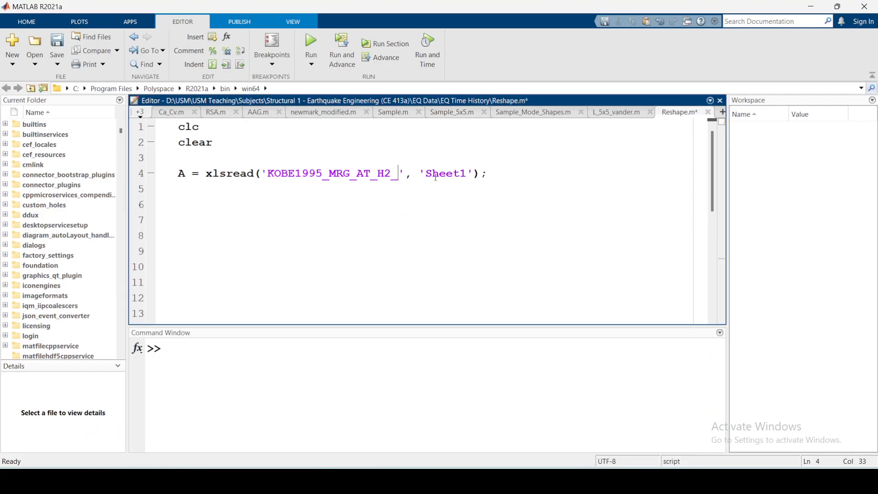
{"action": "left_click", "coordinate": [469, 223]}
{"action": "left_click", "coordinate": [312, 50]}
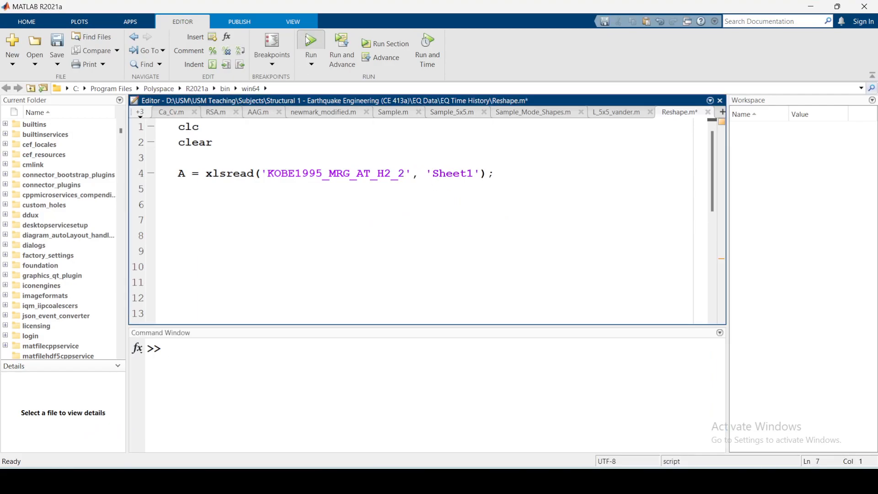
{"action": "left_click", "coordinate": [435, 267]}
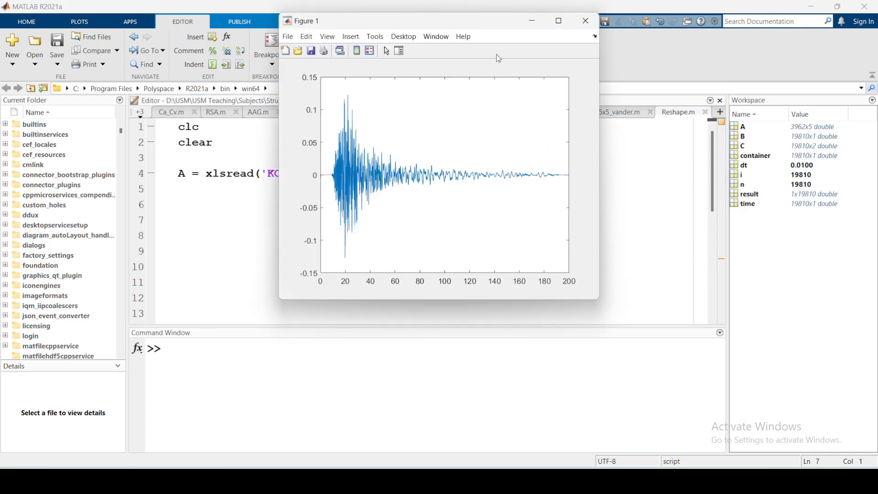
Reposition the Figure 1 window and make it wider and flatter to stretch the acceleration plot along the time axis.
{"action": "left_click_drag", "start_coordinate": [484, 30], "coordinate": [530, 196]}
{"action": "left_click_drag", "start_coordinate": [631, 270], "coordinate": [757, 271]}
{"action": "left_click_drag", "start_coordinate": [570, 206], "coordinate": [482, 149]}
{"action": "left_click_drag", "start_coordinate": [388, 306], "coordinate": [387, 310]}
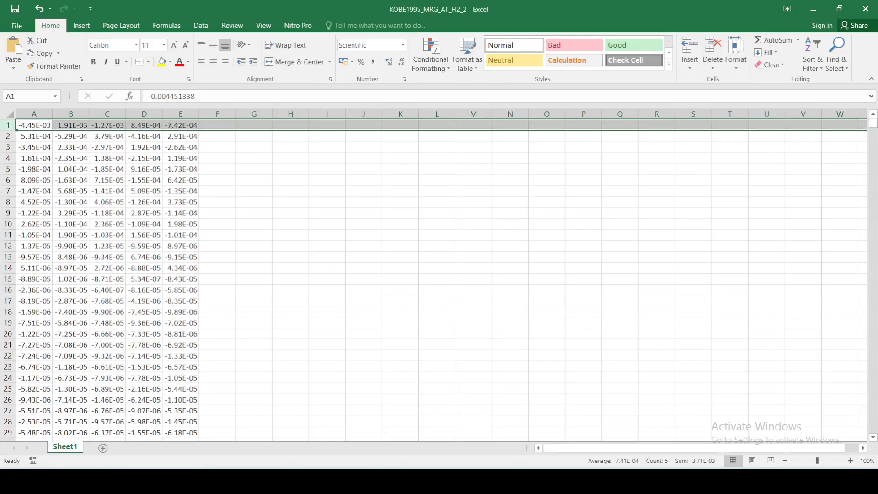
In the Excel workbook, go through the values in A1 to E1 of Sheet1, and add a new worksheet.
{"action": "left_click", "coordinate": [73, 180]}
{"action": "left_click", "coordinate": [36, 125]}
{"action": "left_click", "coordinate": [68, 125]}
{"action": "left_click", "coordinate": [93, 124]}
{"action": "left_click", "coordinate": [142, 125]}
{"action": "left_click", "coordinate": [177, 125]}
{"action": "mouse_move", "coordinate": [874, 137]}
{"action": "left_mouse_down"}
{"action": "mouse_move", "coordinate": [873, 430]}
{"action": "mouse_move", "coordinate": [873, 122]}
{"action": "left_mouse_up"}
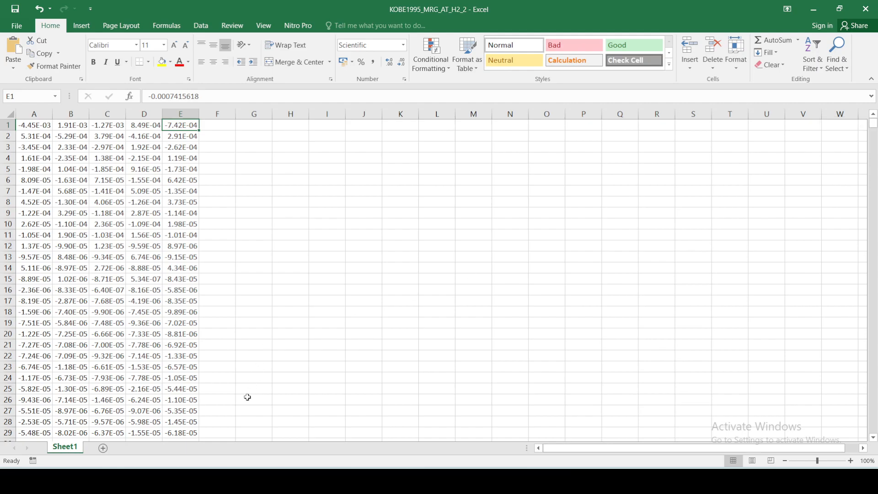
{"action": "left_click", "coordinate": [103, 448]}
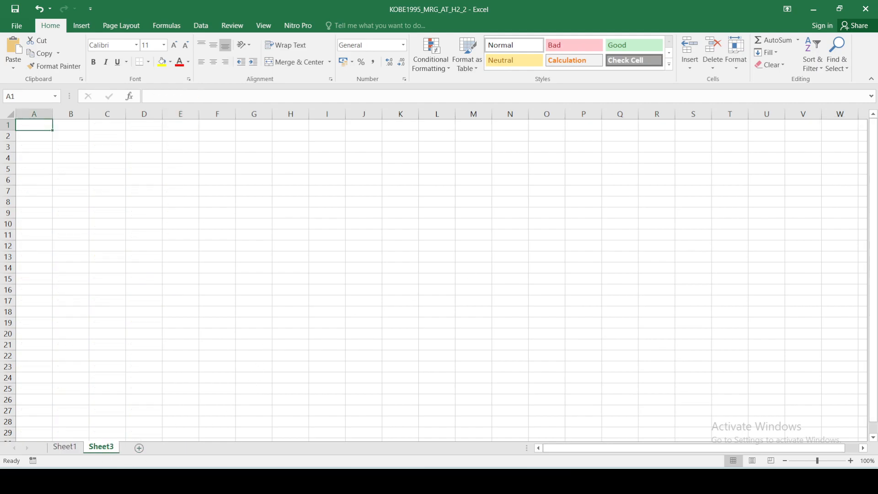
Compare MATLAB's Figure 1 with the Horizontal-2 MRG090.AT2 acceleration plot on the PEER page in the browser.
{"action": "mouse_move", "coordinate": [658, 480]}
{"action": "left_click", "coordinate": [710, 439]}
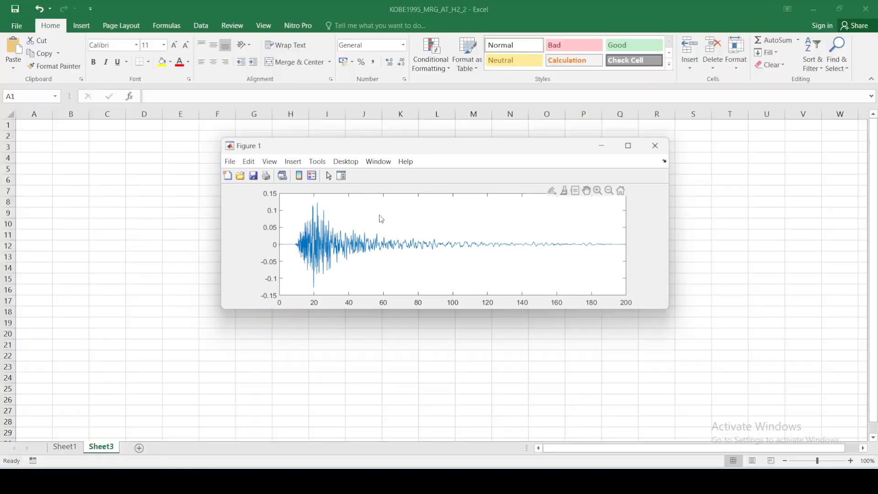
{"action": "left_click_drag", "start_coordinate": [401, 145], "coordinate": [422, 131]}
{"action": "left_click", "coordinate": [536, 480]}
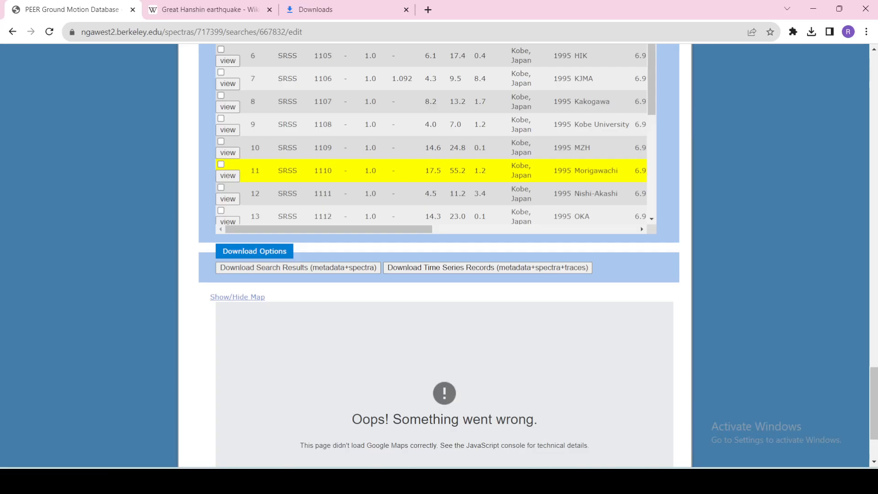
{"action": "scroll", "coordinate": [571, 329], "scroll_direction": "up", "scroll_amount": 12}
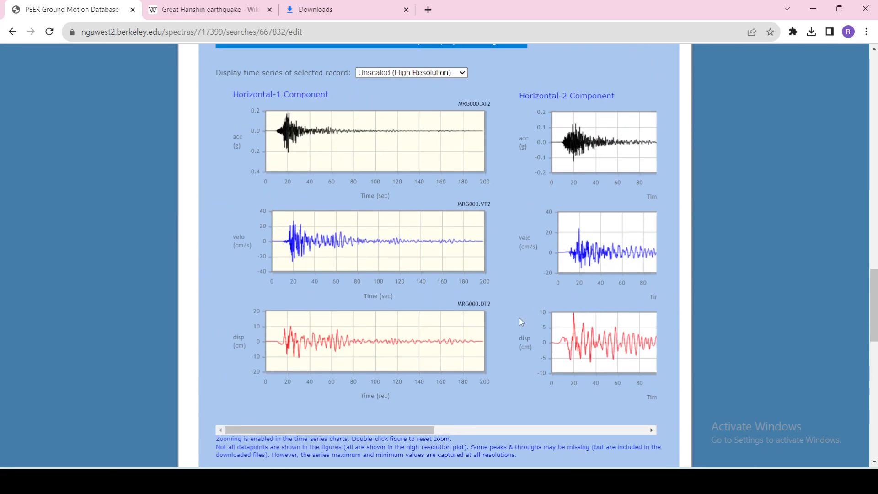
{"action": "left_click_drag", "start_coordinate": [409, 428], "coordinate": [525, 428]}
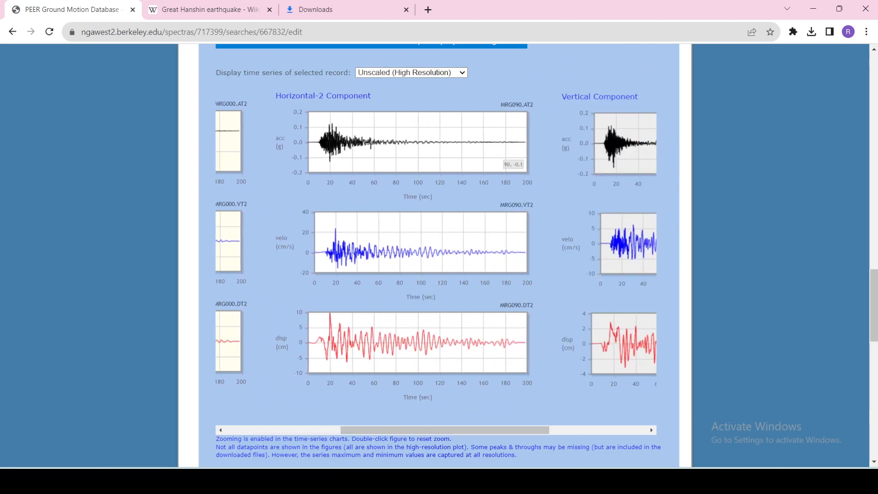
{"action": "mouse_move", "coordinate": [663, 480]}
{"action": "left_click", "coordinate": [745, 421]}
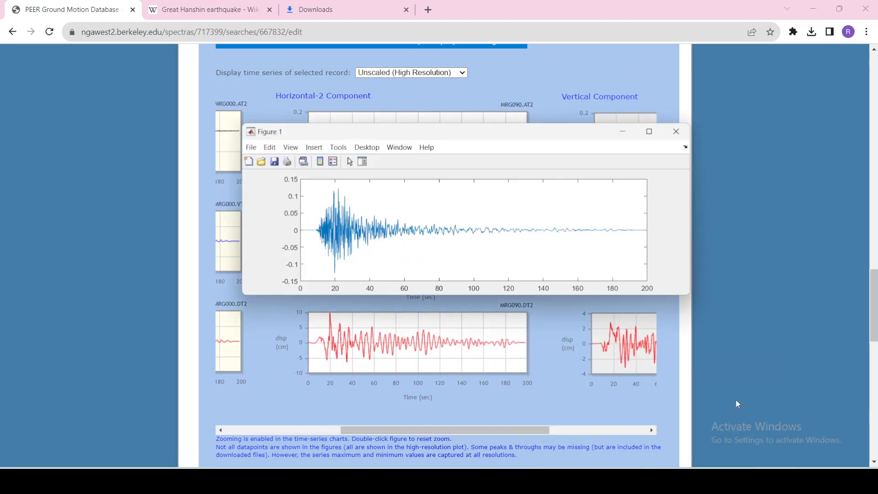
{"action": "left_click_drag", "start_coordinate": [504, 147], "coordinate": [510, 208]}
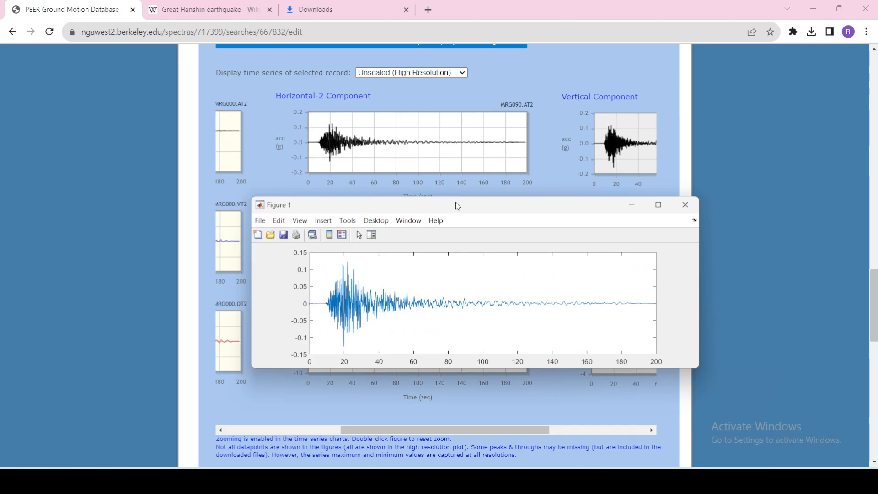
{"action": "left_click_drag", "start_coordinate": [457, 199], "coordinate": [430, 199]}
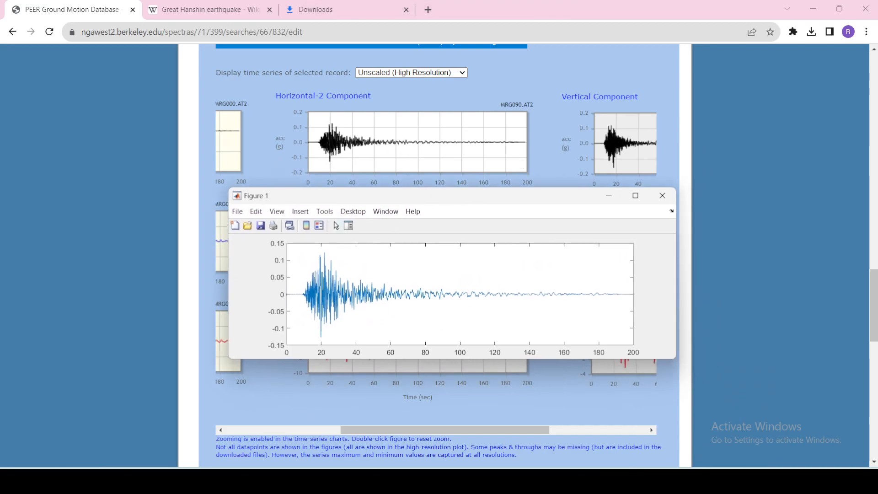
Return to MATLAB, open variable C from the workspace, and copy both of its columns.
{"action": "mouse_move", "coordinate": [661, 480]}
{"action": "left_click", "coordinate": [627, 431]}
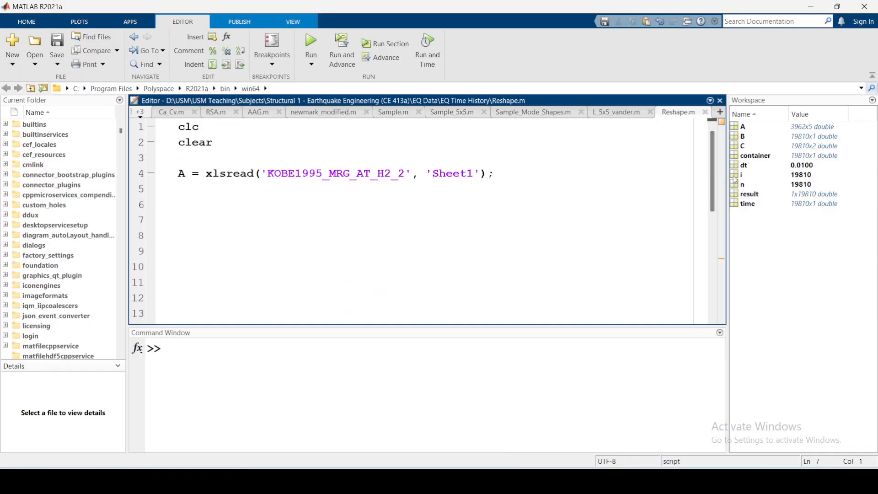
{"action": "double_click", "coordinate": [742, 146]}
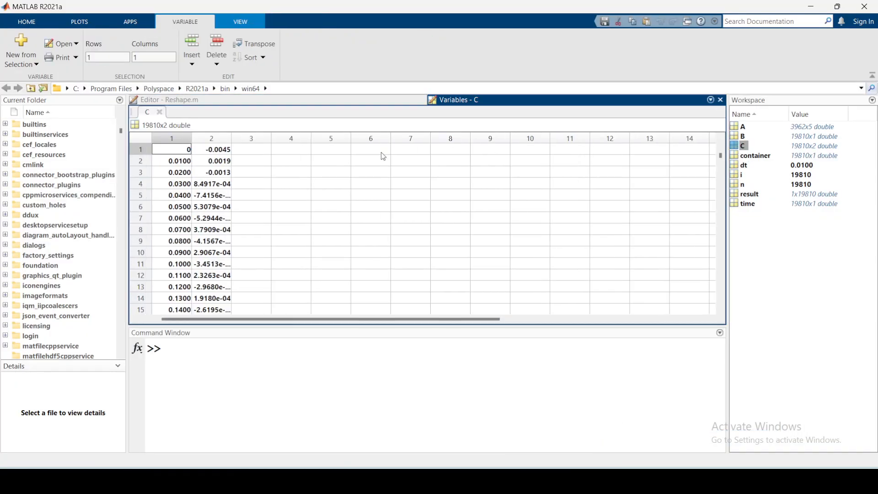
{"action": "left_click_drag", "start_coordinate": [175, 146], "coordinate": [207, 150]}
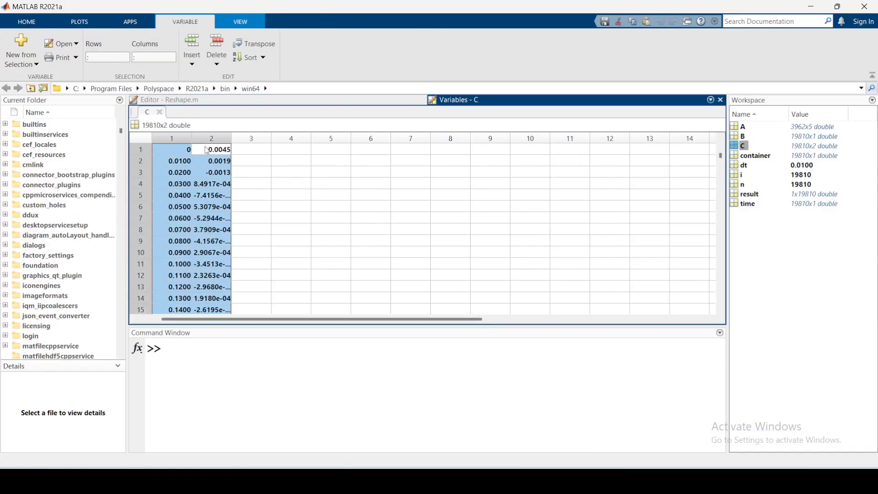
{"action": "right_click", "coordinate": [209, 141]}
{"action": "left_click", "coordinate": [237, 159]}
In the Excel workbook, paste the copied two-column data into columns A and B of Sheet3, accepting the size mismatch.
{"action": "left_click", "coordinate": [611, 481]}
{"action": "left_click_drag", "start_coordinate": [35, 113], "coordinate": [64, 113]}
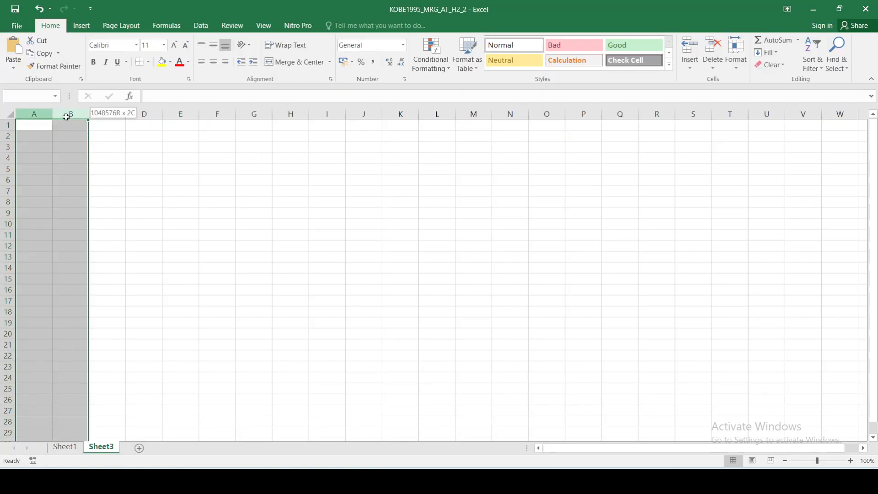
{"action": "right_click", "coordinate": [69, 115]}
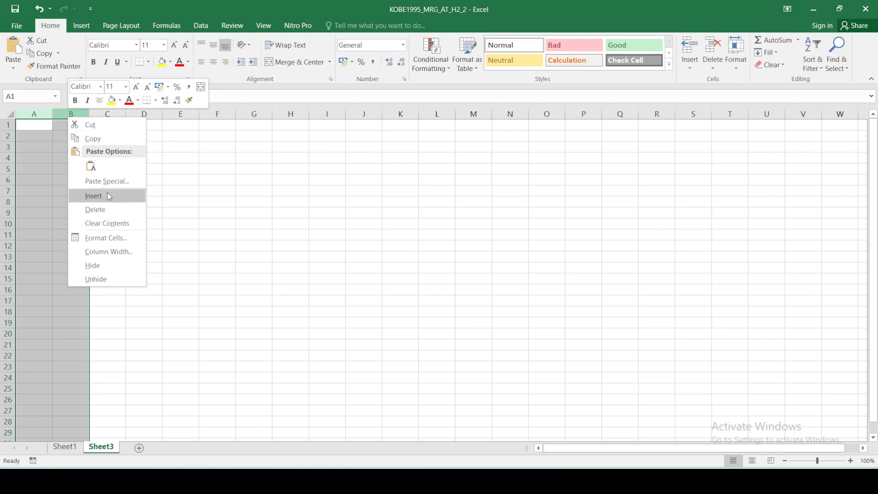
{"action": "left_click", "coordinate": [91, 167]}
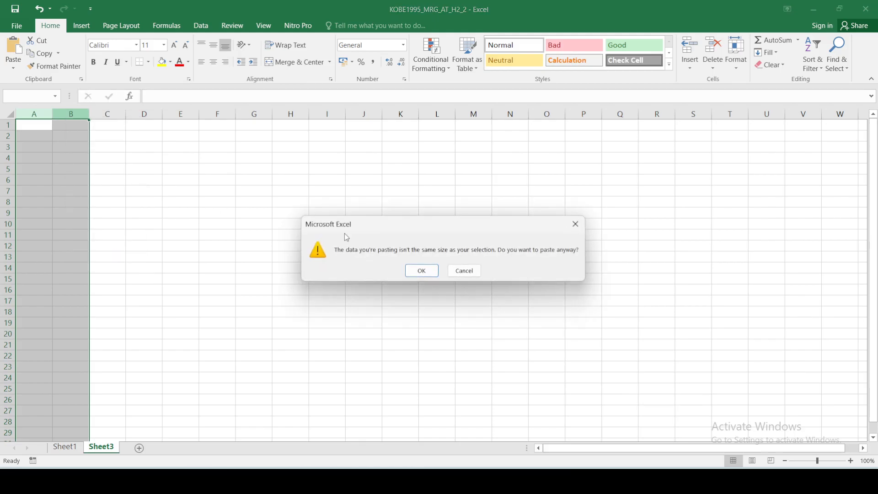
{"action": "left_click", "coordinate": [425, 271]}
{"action": "left_click", "coordinate": [216, 206]}
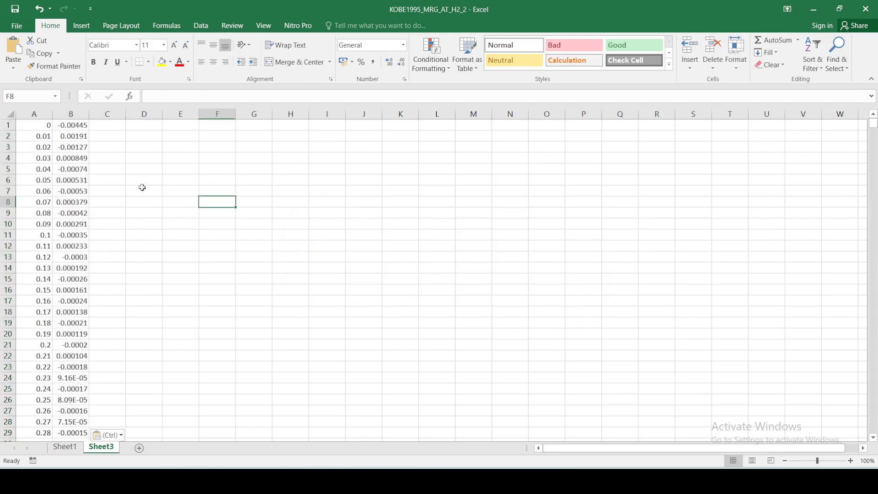
Compare the acceleration in Sheet3's B1 with the first value in the RSN1110_KOBE_MRG090.AT2 text file in Notepad.
{"action": "left_click", "coordinate": [72, 126]}
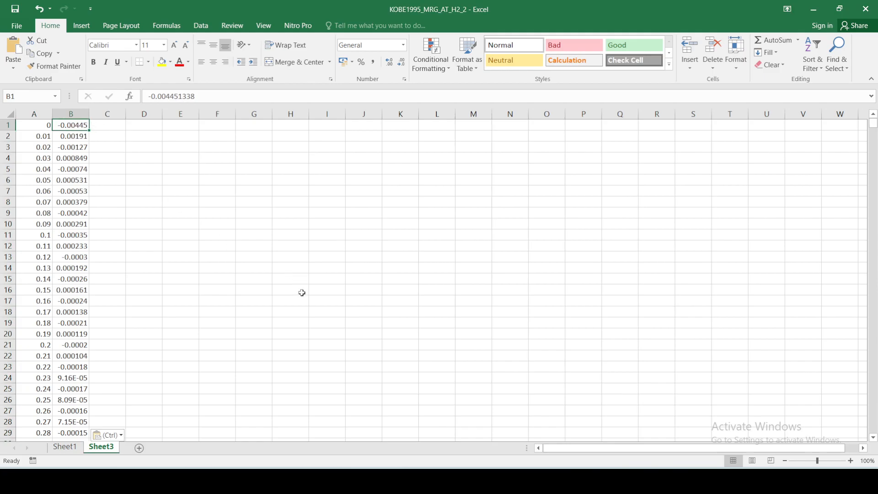
{"action": "left_click", "coordinate": [605, 481]}
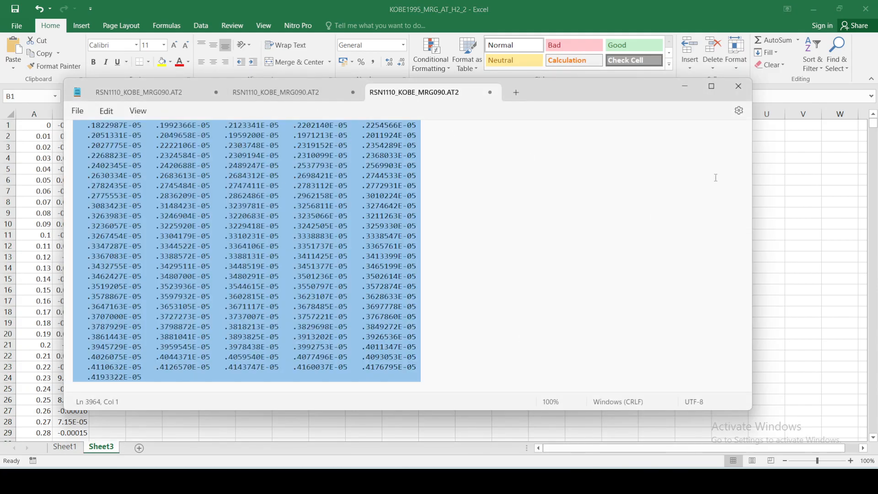
{"action": "left_click", "coordinate": [557, 155]}
{"action": "scroll", "coordinate": [456, 189], "scroll_direction": "up", "scroll_amount": 20}
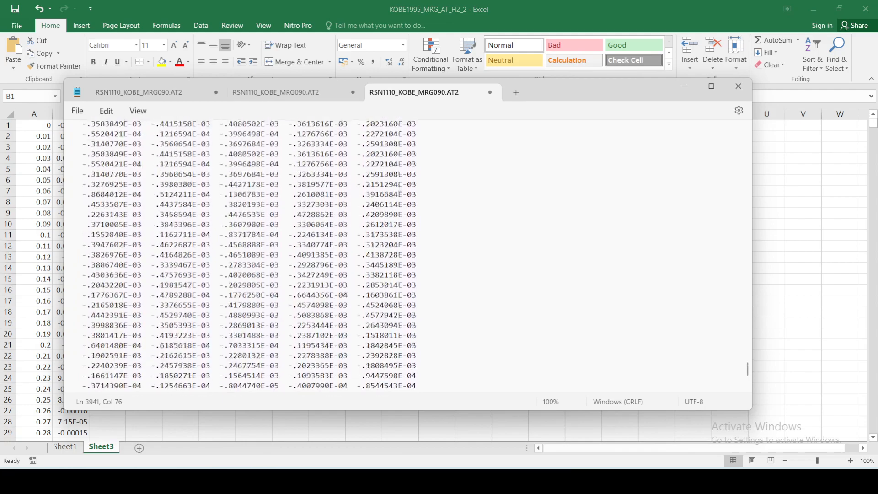
{"action": "left_click_drag", "start_coordinate": [747, 368], "coordinate": [748, 123]}
{"action": "left_click_drag", "start_coordinate": [603, 97], "coordinate": [751, 128]}
{"action": "left_click_drag", "start_coordinate": [228, 176], "coordinate": [287, 178]}
{"action": "left_click", "coordinate": [71, 129]}
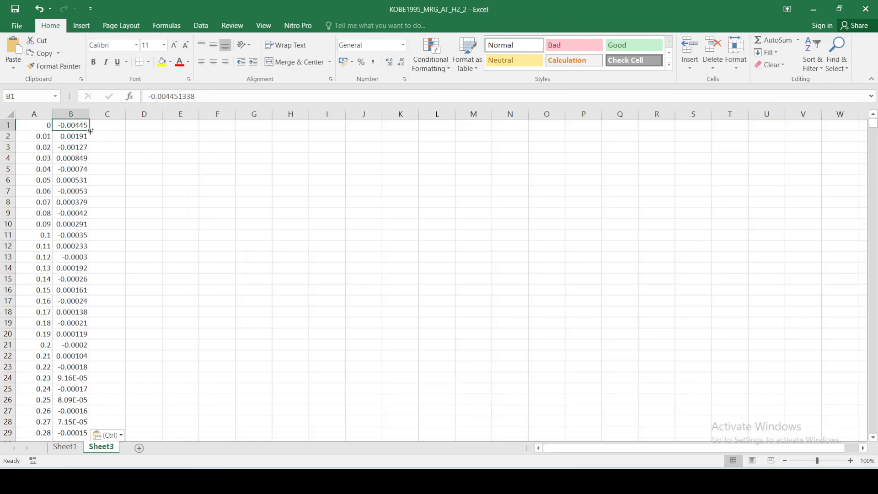
{"action": "key", "text": "alt+Tab"}
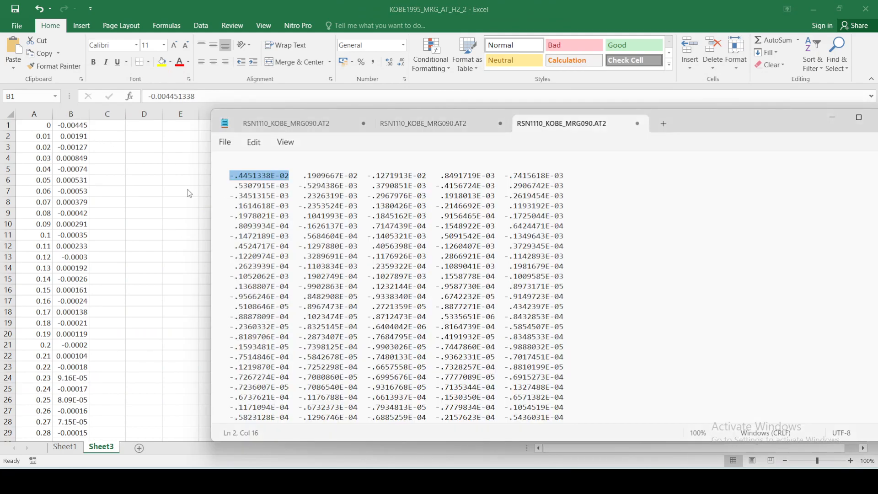
{"action": "key", "text": "alt+Tab"}
Check the time value in A1, and compare the second value of the Notepad record with row 2 of Sheet3.
{"action": "left_click", "coordinate": [48, 127]}
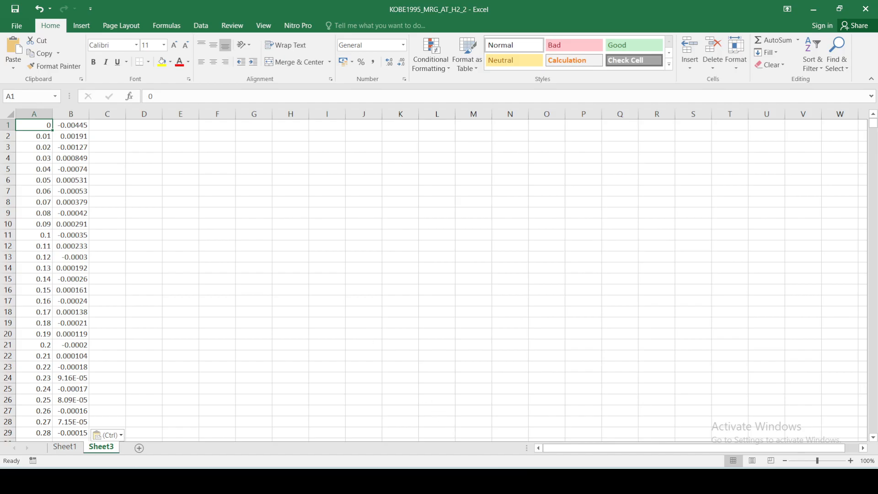
{"action": "key", "text": "alt+Tab"}
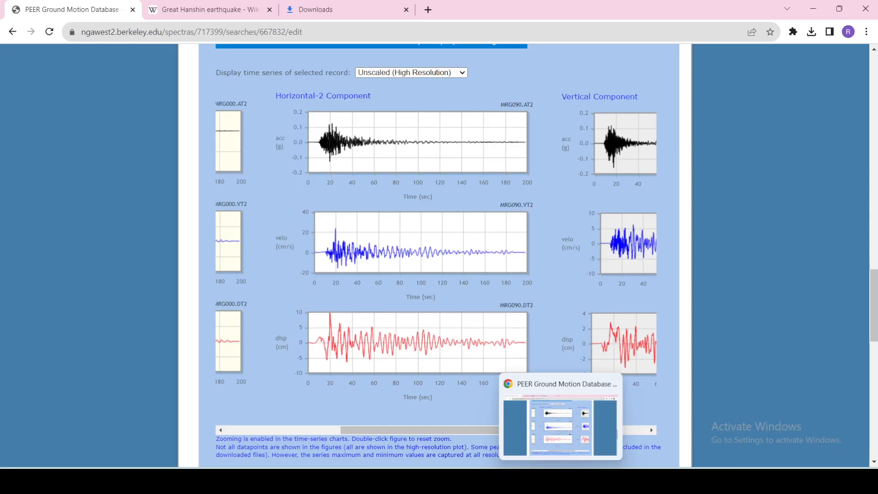
{"action": "left_click", "coordinate": [562, 481]}
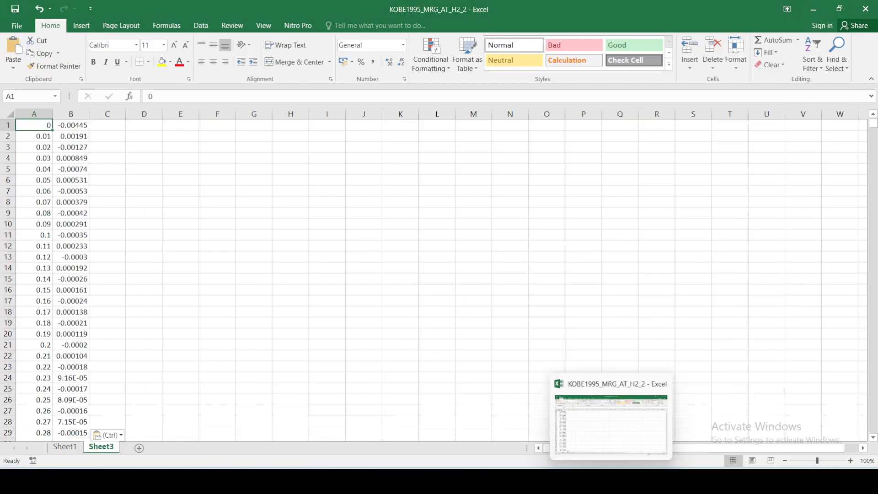
{"action": "left_click", "coordinate": [586, 481]}
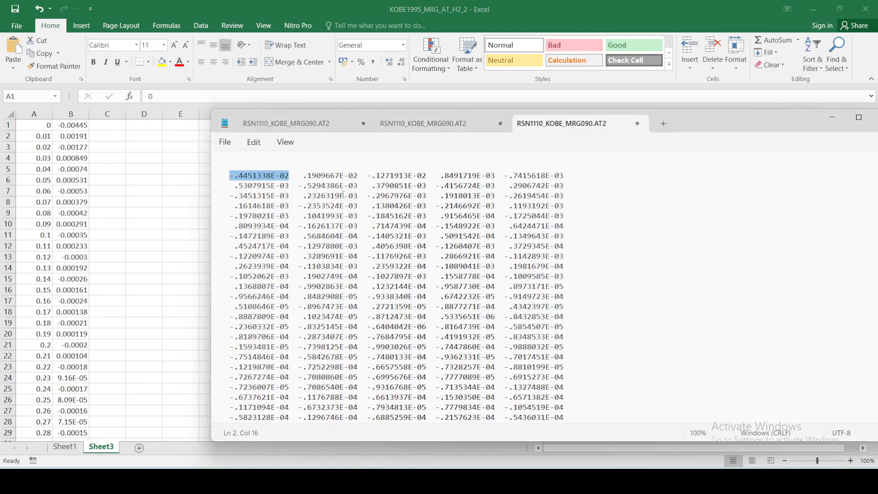
{"action": "left_click_drag", "start_coordinate": [305, 177], "coordinate": [359, 179]}
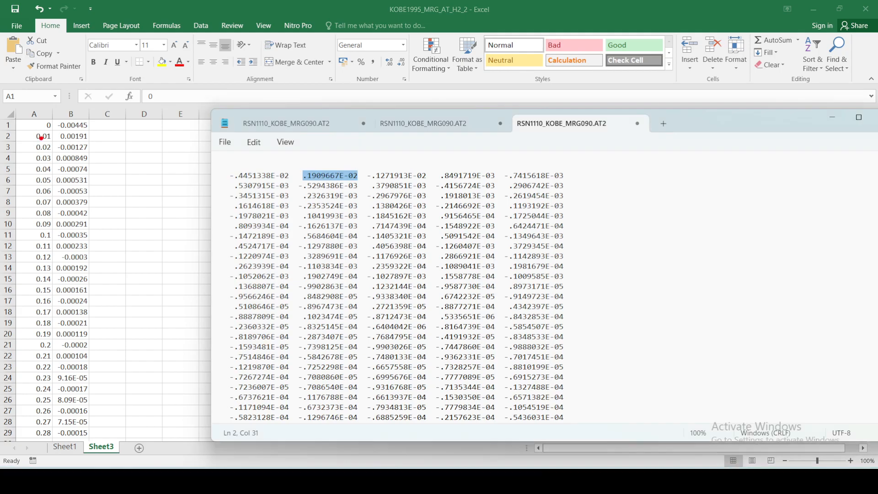
{"action": "key", "text": "Escape"}
{"action": "left_click", "coordinate": [117, 194]}
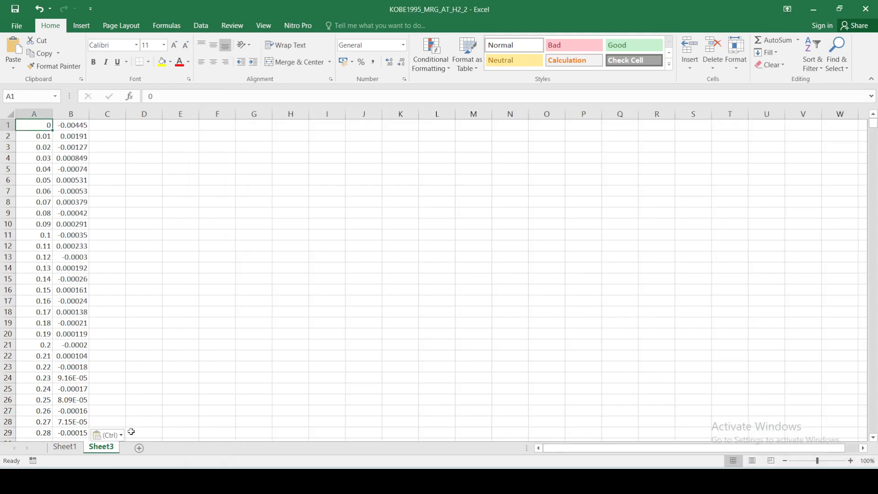
Insert an empty scatter chart with straight lines and markers on Sheet3.
{"action": "left_click", "coordinate": [215, 168]}
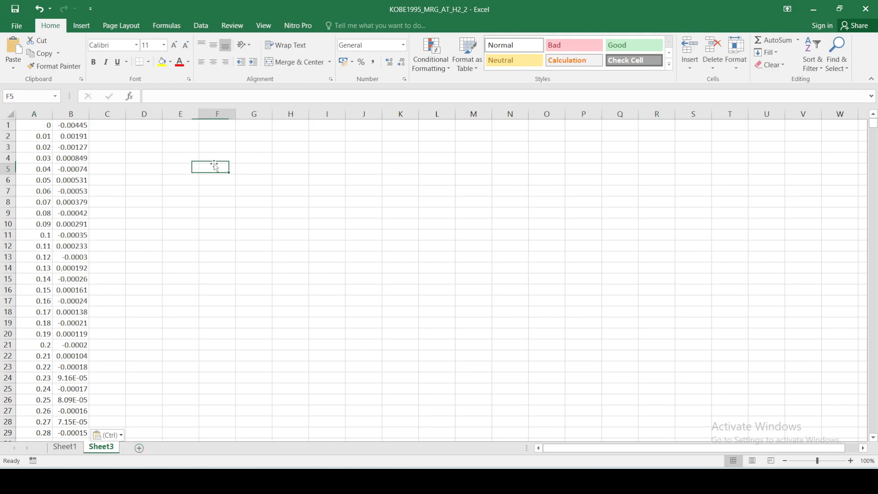
{"action": "left_click", "coordinate": [87, 26]}
{"action": "left_click", "coordinate": [430, 64]}
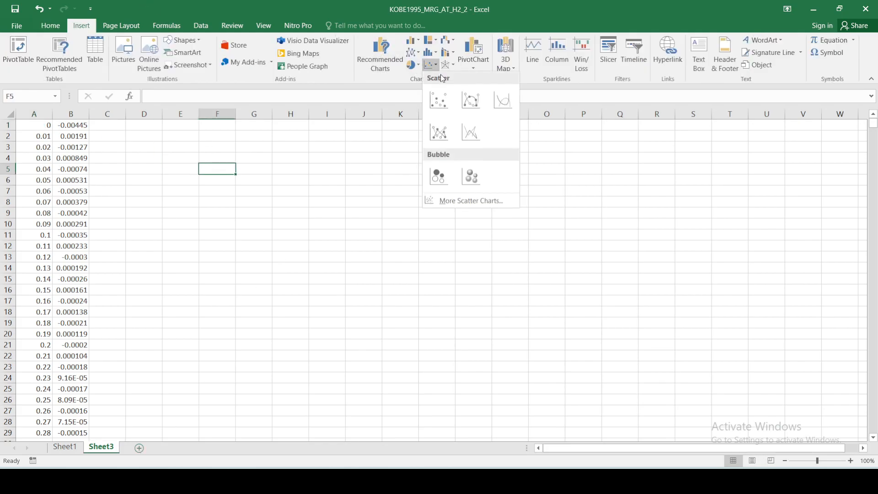
{"action": "left_click", "coordinate": [450, 130]}
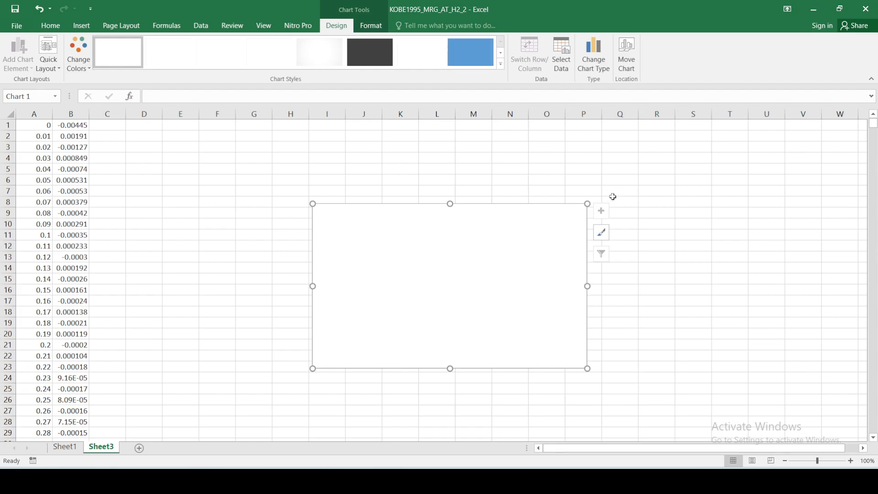
Add a data series to the chart and set its X values to the time column, Sheet3 A1:A19810.
{"action": "left_click", "coordinate": [562, 54]}
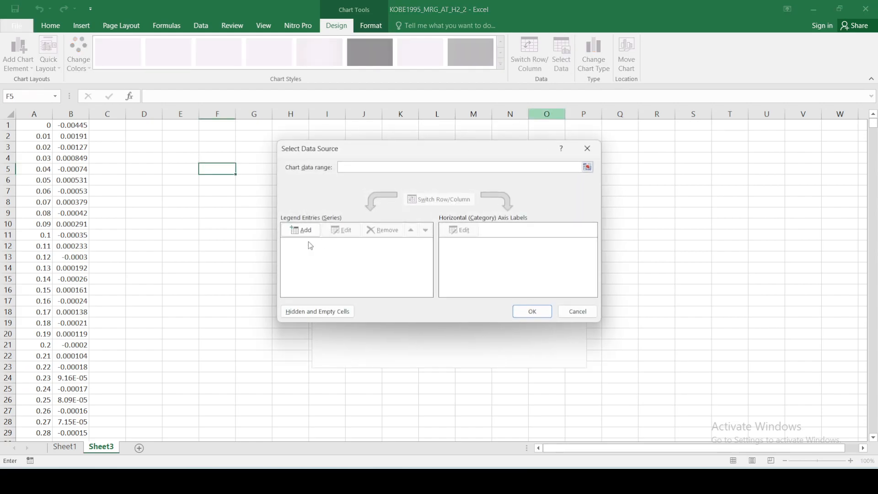
{"action": "left_click", "coordinate": [301, 230]}
{"action": "left_click", "coordinate": [463, 236]}
{"action": "left_click", "coordinate": [44, 123]}
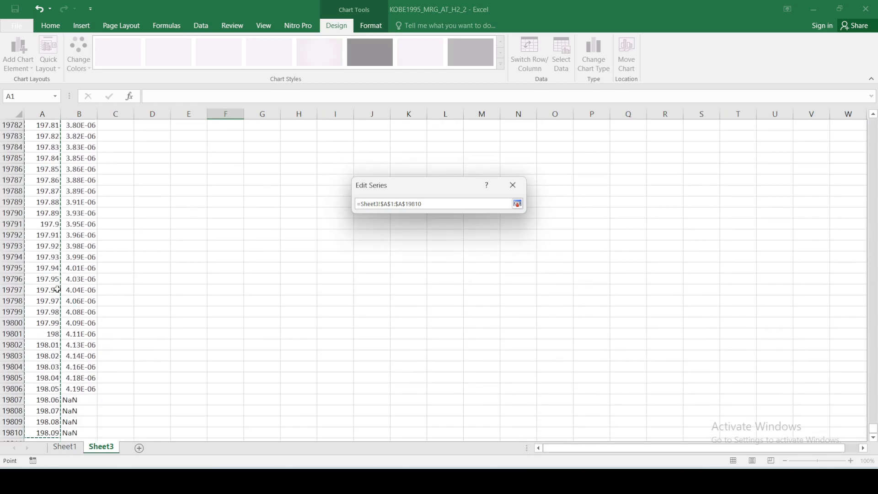
{"action": "left_click", "coordinate": [518, 203]}
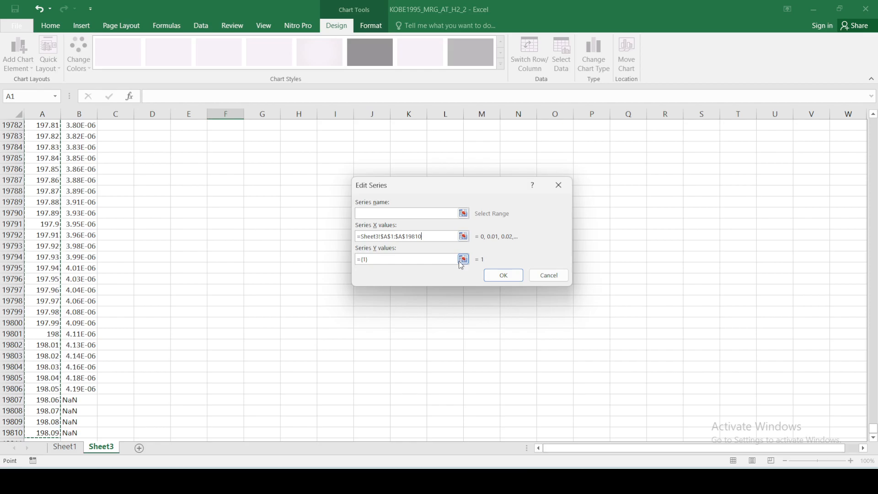
Set the series Y values to the acceleration column, Sheet3 B1:B19810, and accept the chart's data source.
{"action": "left_click", "coordinate": [413, 260]}
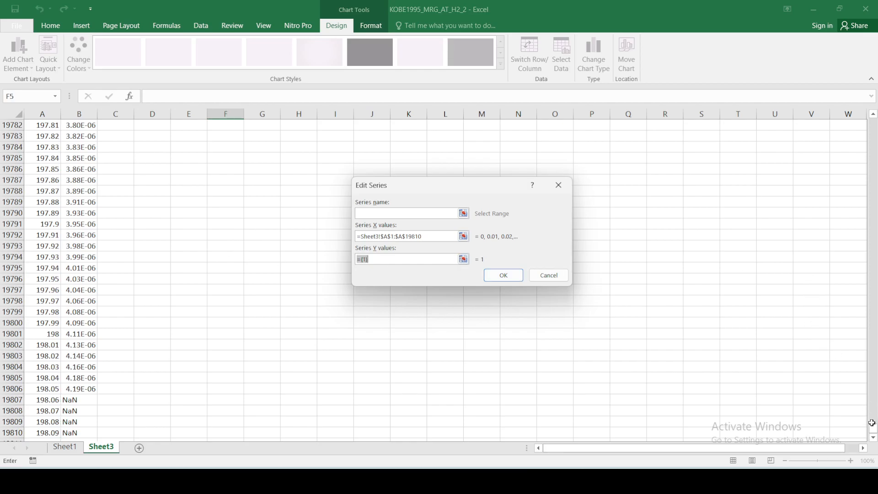
{"action": "left_click_drag", "start_coordinate": [873, 432], "coordinate": [872, 237]}
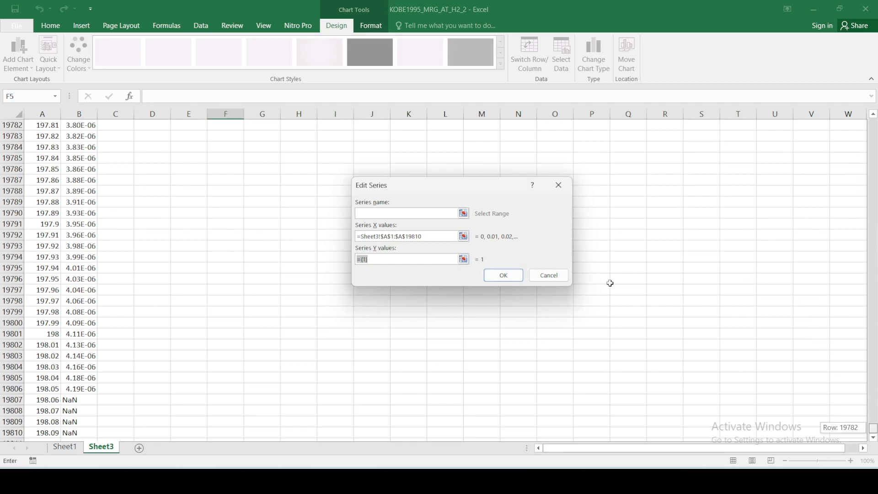
{"action": "left_click", "coordinate": [463, 259]}
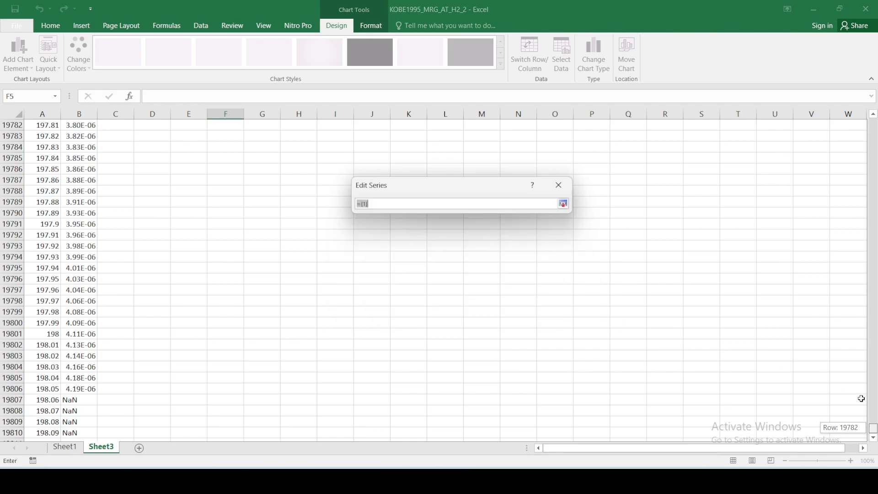
{"action": "left_click_drag", "start_coordinate": [873, 433], "coordinate": [686, 123]}
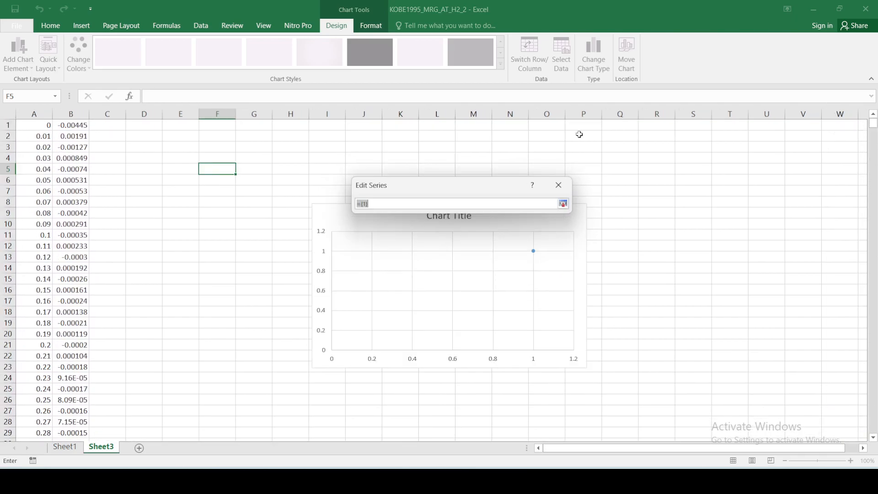
{"action": "left_click", "coordinate": [83, 126]}
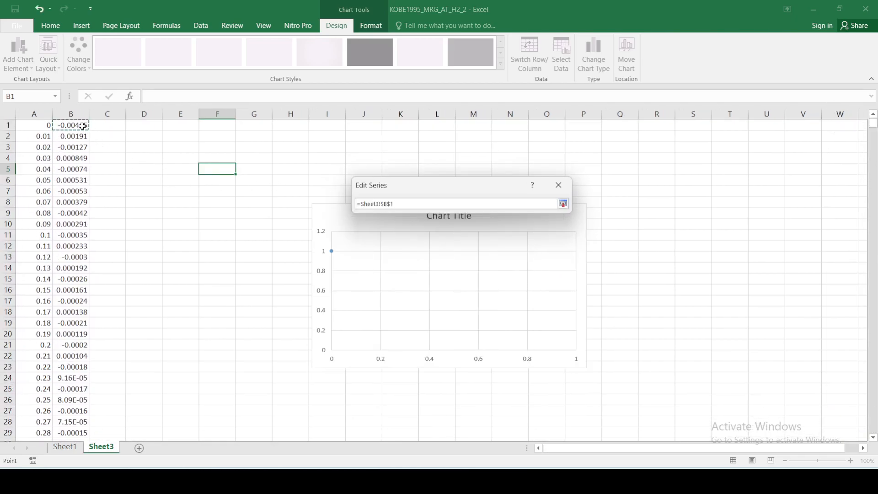
{"action": "key", "text": "End"}
{"action": "key", "text": "shift+Down"}
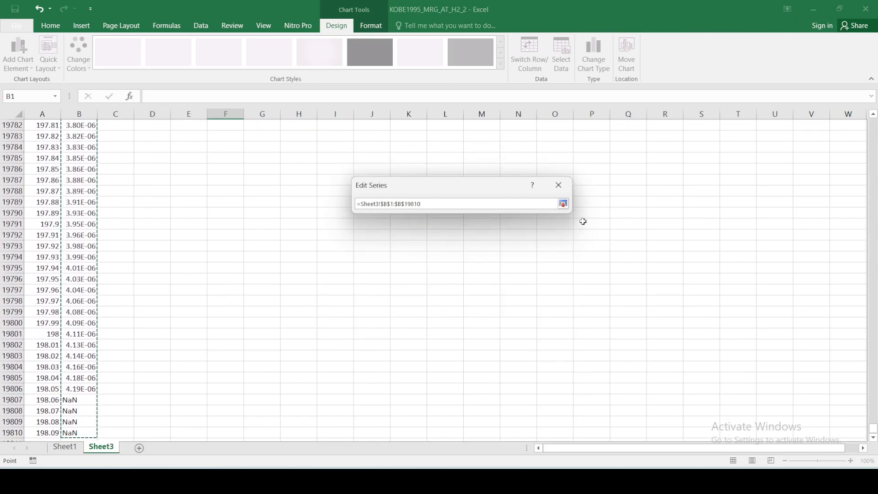
{"action": "left_click", "coordinate": [563, 203]}
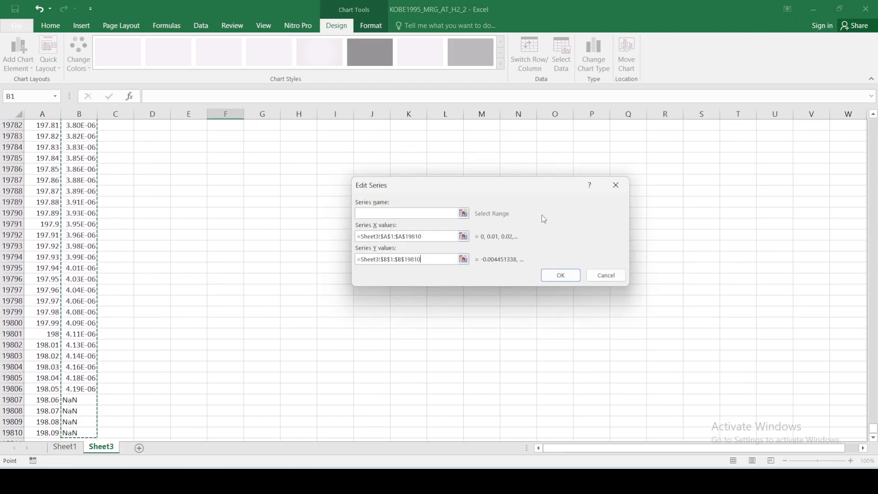
{"action": "left_click", "coordinate": [560, 274]}
{"action": "left_click", "coordinate": [532, 309]}
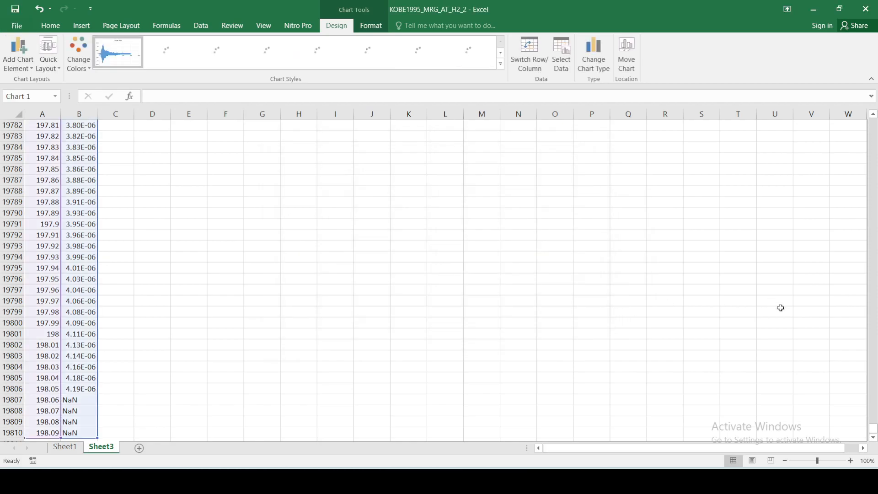
Enlarge the acceleration chart so it stretches widely across Sheet3, with the sheet zoomed out to 40%.
{"action": "left_click_drag", "start_coordinate": [873, 427], "coordinate": [862, 119]}
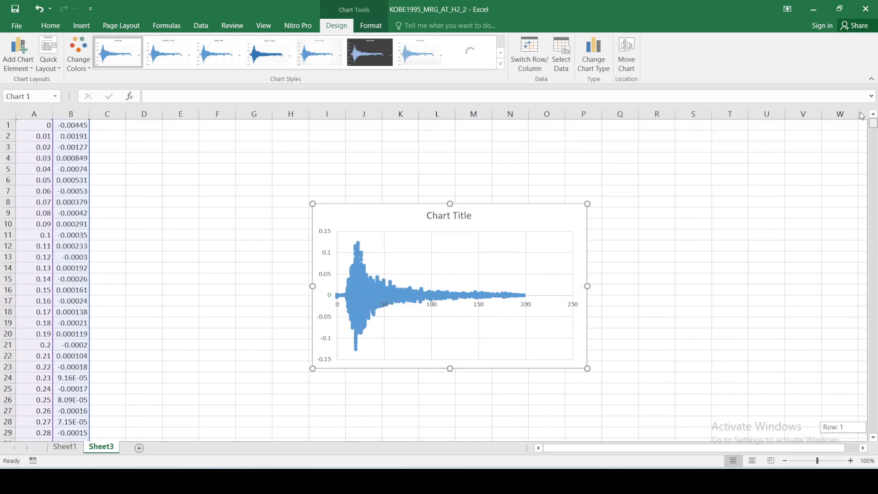
{"action": "left_click", "coordinate": [613, 305]}
{"action": "left_click", "coordinate": [505, 223]}
{"action": "left_click_drag", "start_coordinate": [584, 366], "coordinate": [773, 421]}
{"action": "key", "text": "Escape"}
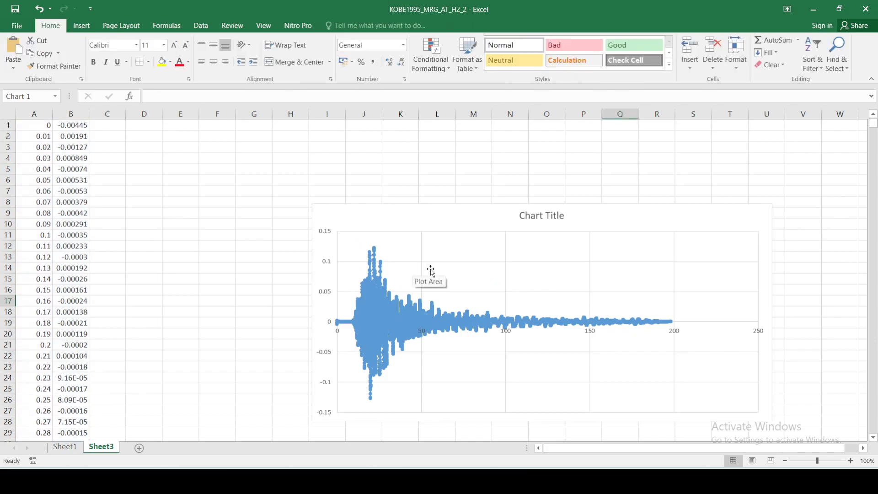
{"action": "left_click", "coordinate": [803, 277]}
{"action": "scroll", "coordinate": [787, 276], "scroll_direction": "down", "scroll_amount": 4}
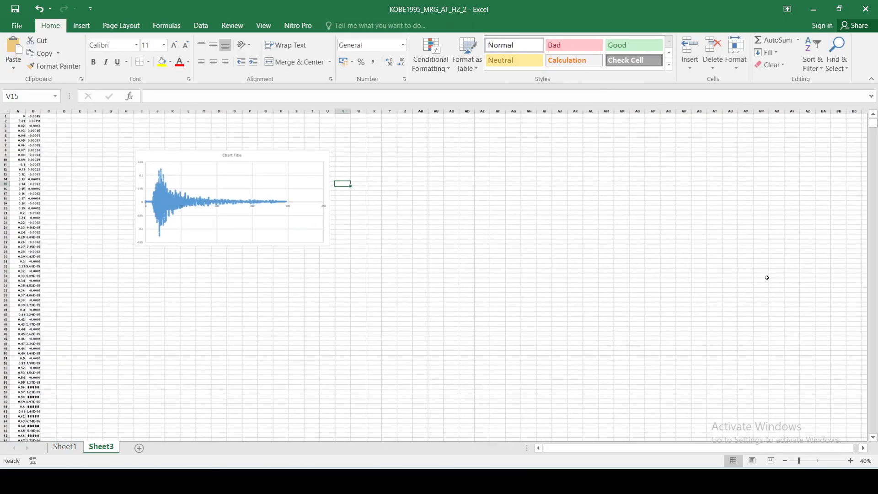
{"action": "left_click", "coordinate": [311, 233]}
{"action": "left_click_drag", "start_coordinate": [313, 238], "coordinate": [775, 347]}
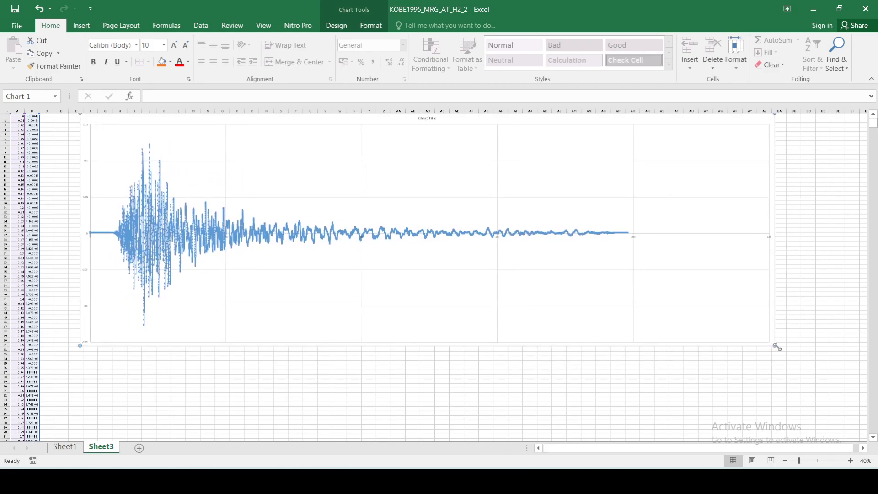
Turn the maximized Excel window into a smaller floating window over MATLAB, and zoom Sheet3 to 25%.
{"action": "left_click_drag", "start_coordinate": [528, 16], "coordinate": [517, 122]}
{"action": "scroll", "coordinate": [502, 296], "scroll_direction": "down", "scroll_amount": 2}
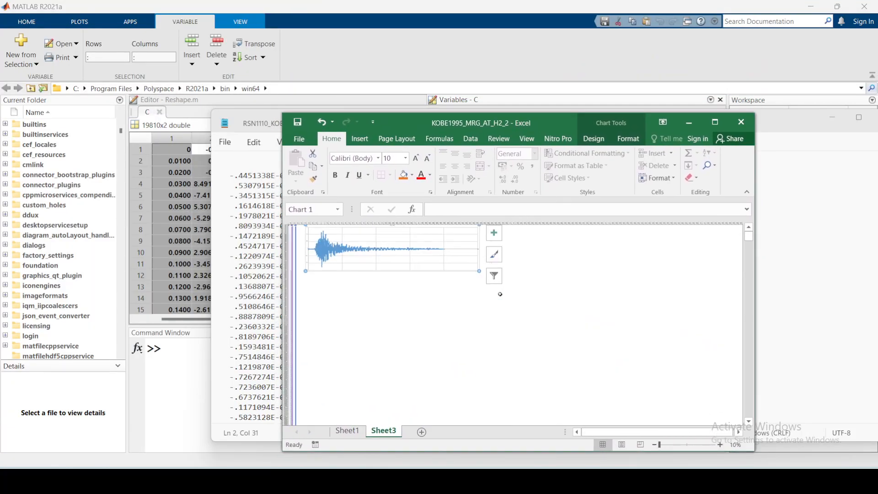
{"action": "scroll", "coordinate": [404, 289], "scroll_direction": "up", "scroll_amount": 1}
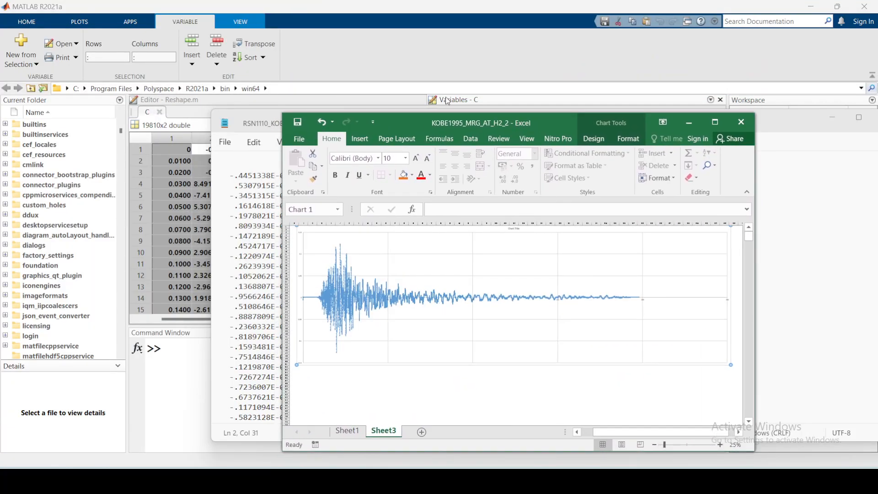
Switch to the PEER database page in the browser and place the floating Excel chart below its MRG090 acceleration plot for comparison.
{"action": "left_click", "coordinate": [558, 478]}
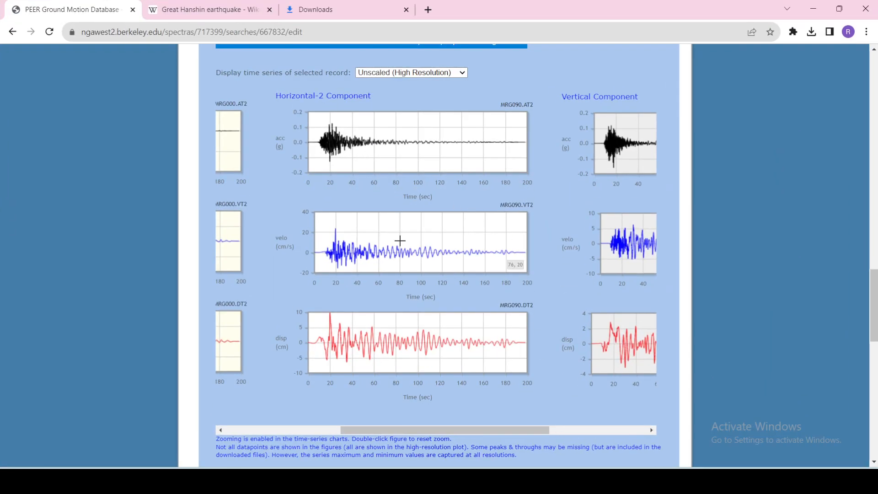
{"action": "left_click", "coordinate": [558, 480]}
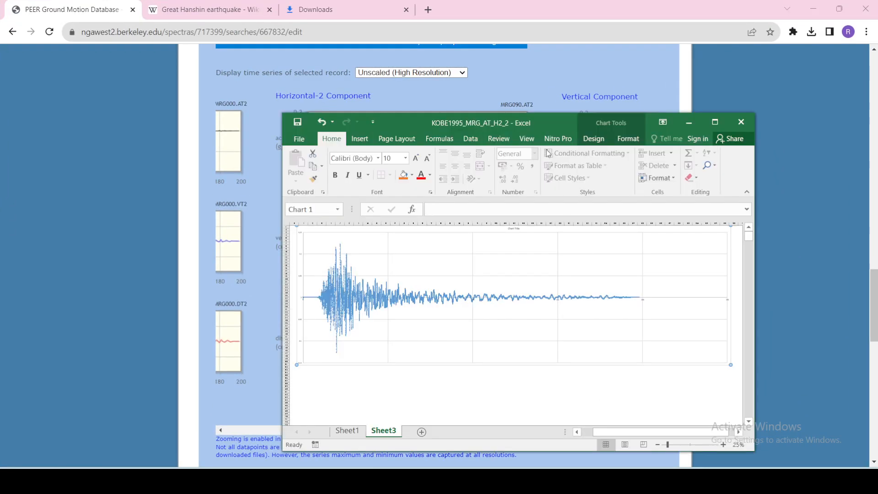
{"action": "left_click_drag", "start_coordinate": [525, 112], "coordinate": [488, 179]}
{"action": "scroll", "coordinate": [558, 353], "scroll_direction": "down", "scroll_amount": 2}
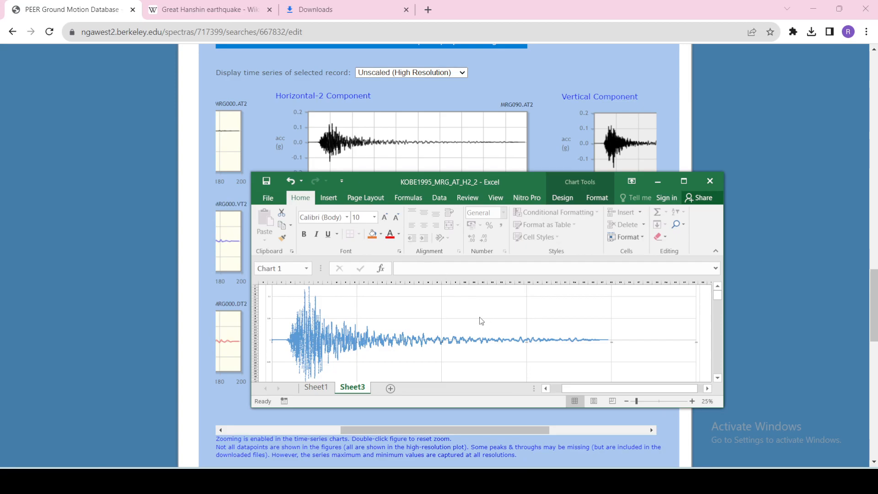
{"action": "scroll", "coordinate": [477, 320], "scroll_direction": "down", "scroll_amount": 2}
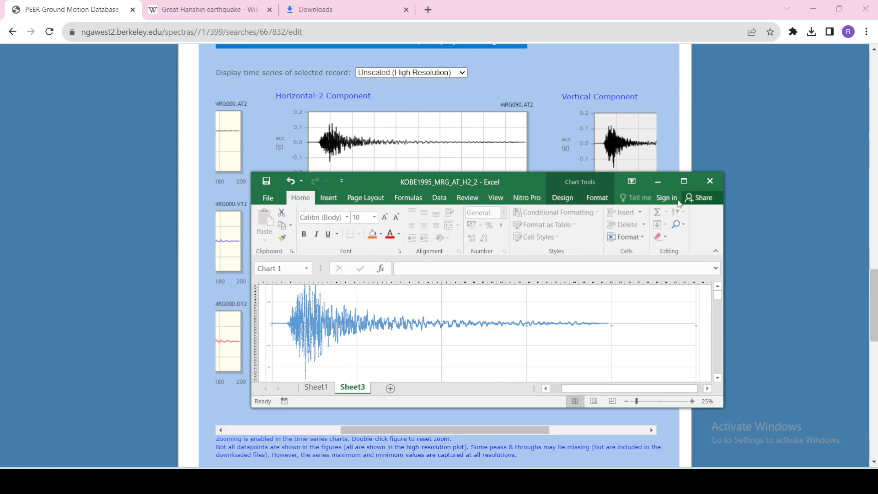
Maximize the Excel window, view the whole acceleration chart on Sheet3 at 40% zoom, and deselect the chart.
{"action": "left_click", "coordinate": [683, 181]}
{"action": "scroll", "coordinate": [288, 358], "scroll_direction": "up", "scroll_amount": 3}
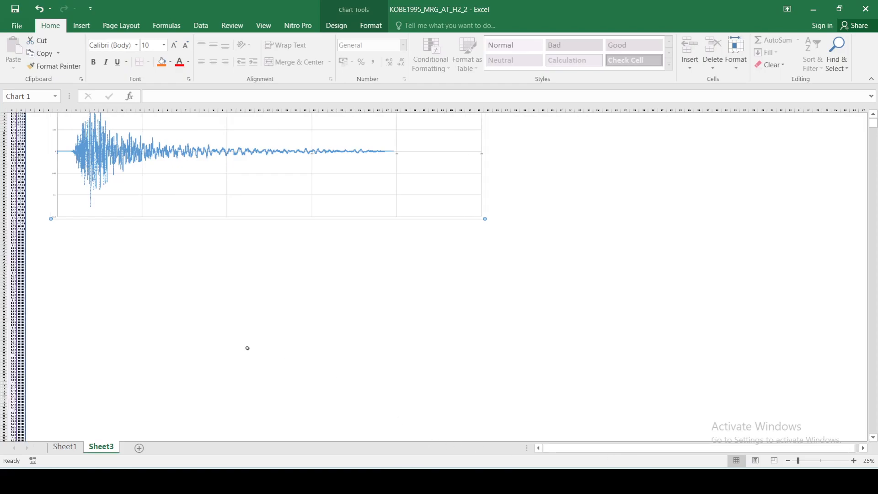
{"action": "key", "text": "ctrl"}
{"action": "key", "text": "ctrl"}
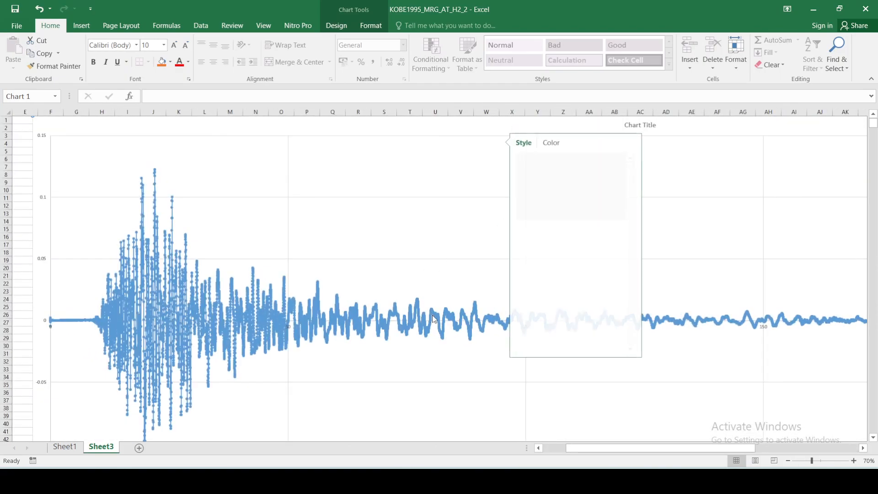
{"action": "scroll", "coordinate": [700, 388], "scroll_direction": "down", "scroll_amount": 2}
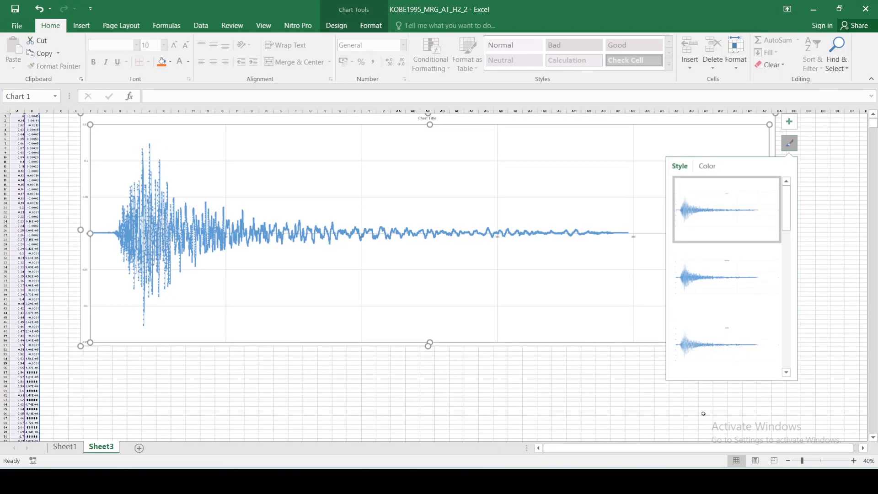
{"action": "left_click", "coordinate": [704, 412]}
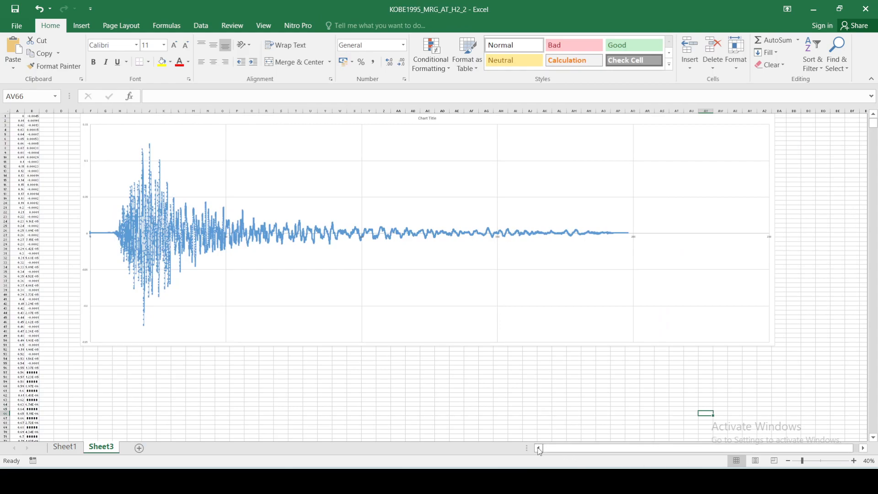
Select the complete time and acceleration data in columns A and B of Sheet3, starting from cell A1.
{"action": "scroll", "coordinate": [12, 235], "scroll_direction": "up", "scroll_amount": 3}
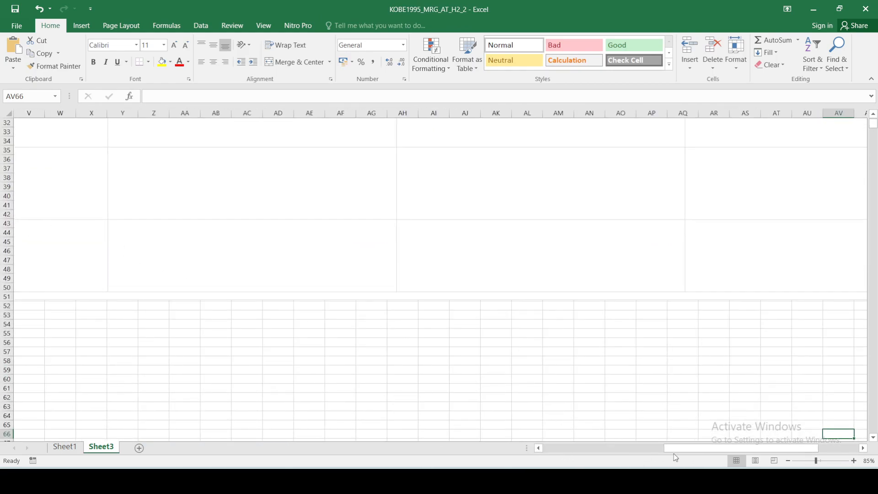
{"action": "left_click_drag", "start_coordinate": [684, 447], "coordinate": [242, 423]}
{"action": "scroll", "coordinate": [109, 349], "scroll_direction": "up", "scroll_amount": 11}
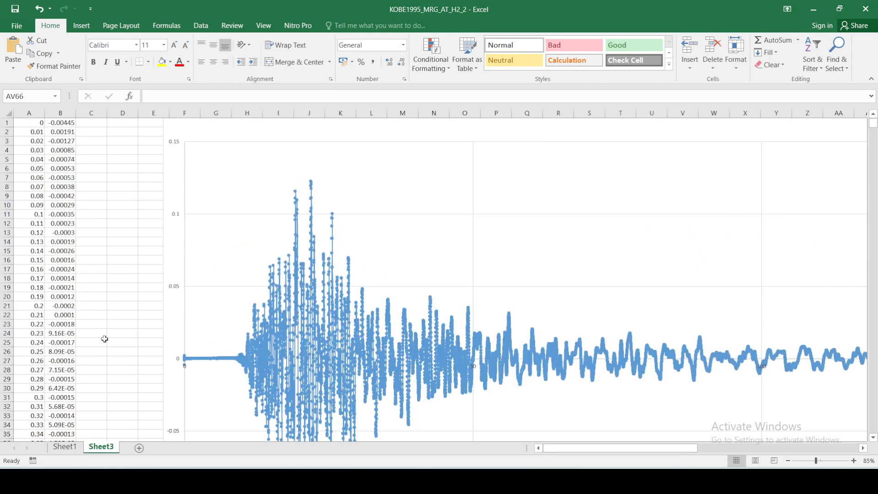
{"action": "left_click", "coordinate": [33, 122]}
{"action": "key", "text": "ctrl+a"}
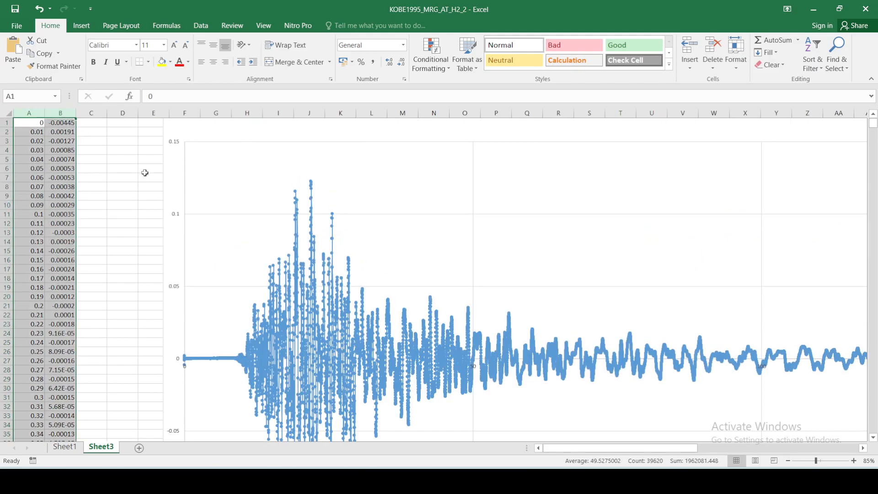
Open the recent workbook Numerical-Earthquake2 and inspect the ground acceleration column and its header on the El_Centr_Mod_newmark sheet.
{"action": "right_click", "coordinate": [611, 481]}
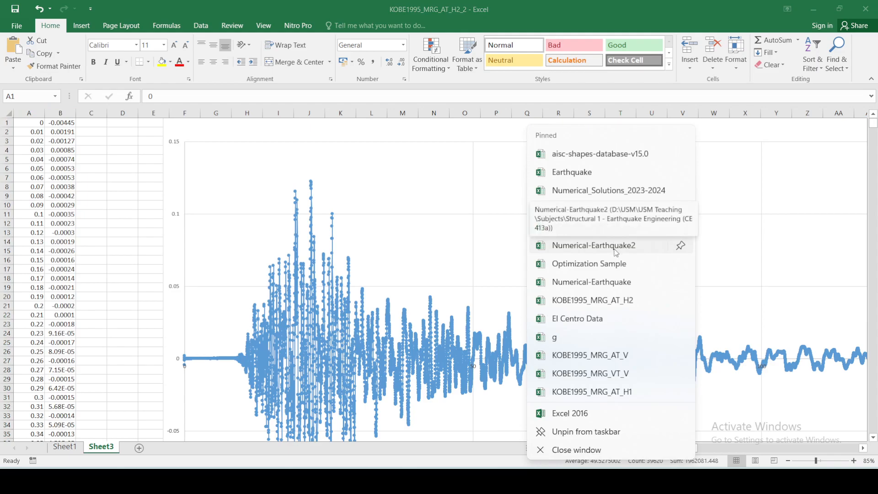
{"action": "left_click", "coordinate": [615, 250]}
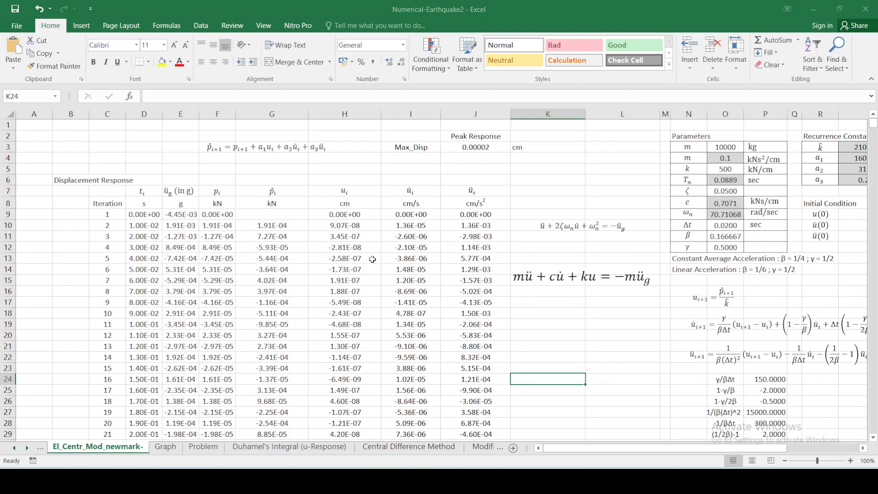
{"action": "left_click", "coordinate": [190, 192]}
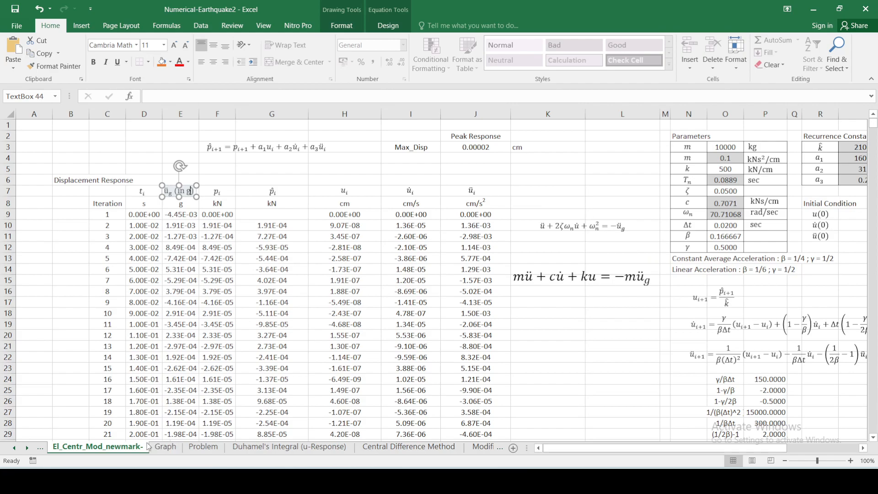
{"action": "left_click", "coordinate": [272, 281]}
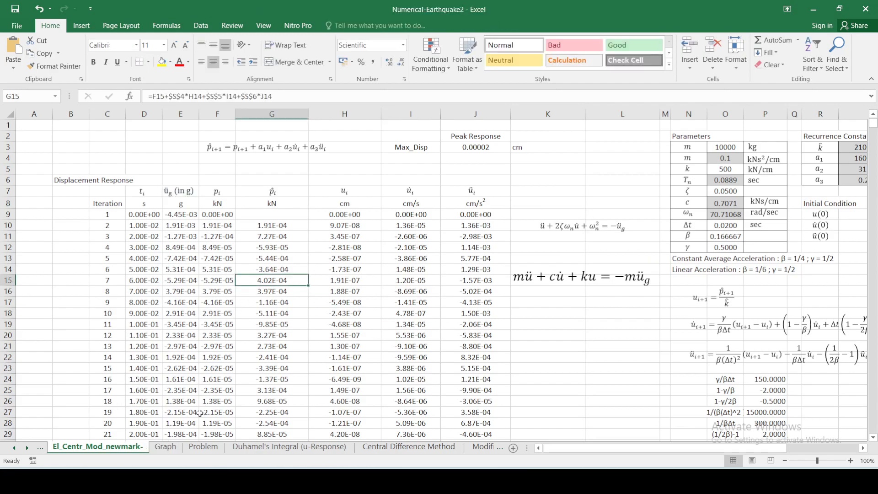
Examine the Kobe 1995 time series and displacement response charts on the Graph sheet.
{"action": "left_click", "coordinate": [166, 447]}
{"action": "scroll", "coordinate": [250, 295], "scroll_direction": "up", "scroll_amount": 13}
{"action": "scroll", "coordinate": [256, 280], "scroll_direction": "up", "scroll_amount": 20}
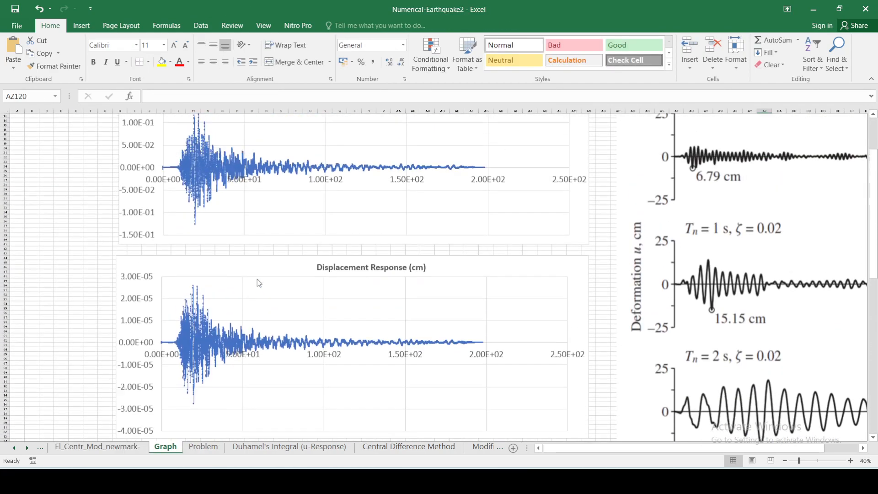
{"action": "scroll", "coordinate": [257, 281], "scroll_direction": "down", "scroll_amount": 10}
{"action": "scroll", "coordinate": [257, 281], "scroll_direction": "down", "scroll_amount": 20}
{"action": "scroll", "coordinate": [227, 321], "scroll_direction": "up", "scroll_amount": 20}
{"action": "scroll", "coordinate": [227, 321], "scroll_direction": "up", "scroll_amount": 7}
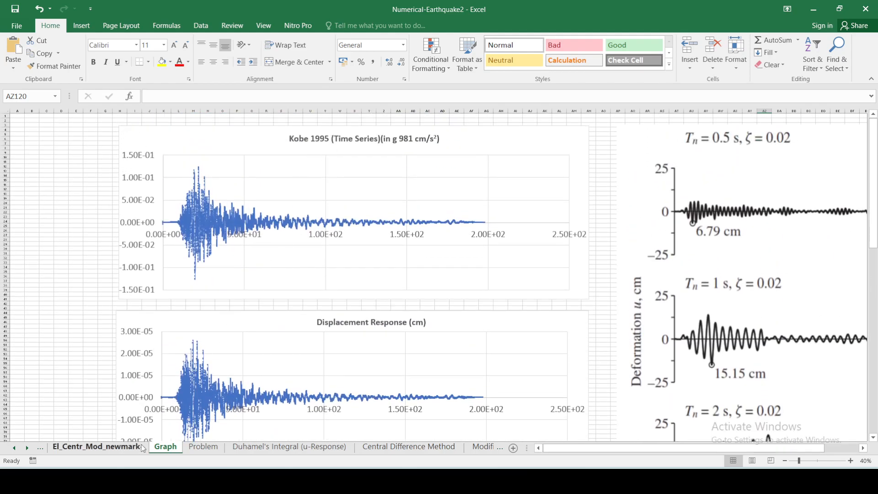
{"action": "scroll", "coordinate": [556, 257], "scroll_direction": "down", "scroll_amount": 15}
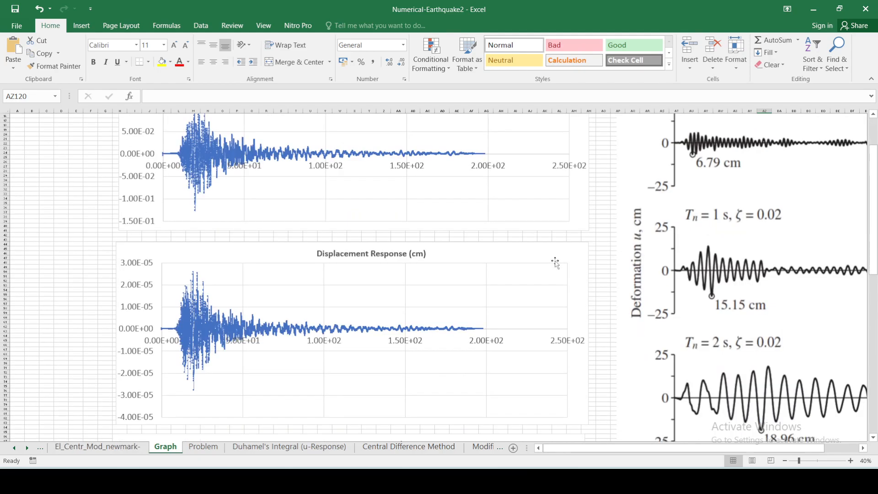
View the Duhamel's Integral (u-Response) sheet and return to the Kobe 1995 time series chart on the Graph sheet.
{"action": "left_click", "coordinate": [363, 451]}
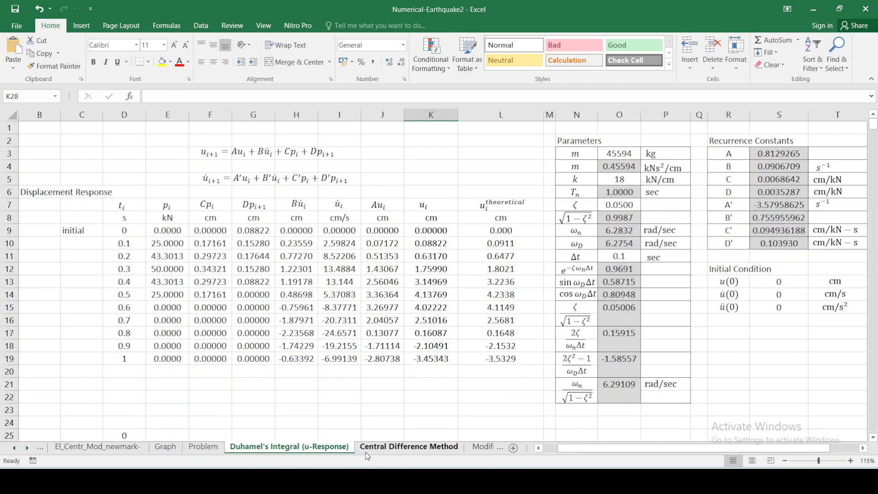
{"action": "left_click", "coordinate": [311, 450]}
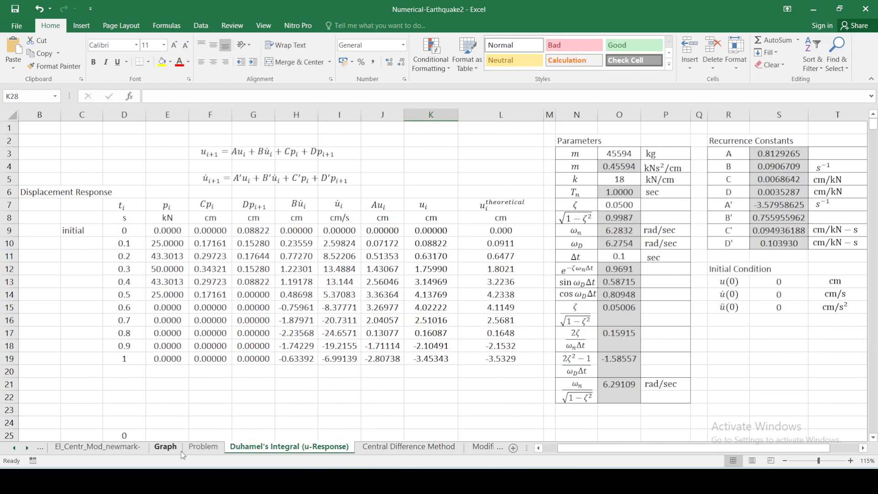
{"action": "left_click", "coordinate": [176, 448]}
{"action": "scroll", "coordinate": [627, 291], "scroll_direction": "up", "scroll_amount": 15}
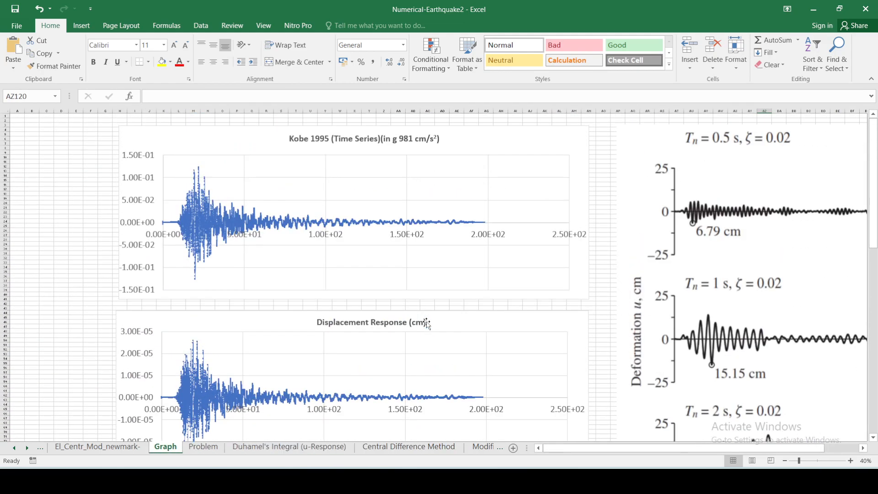